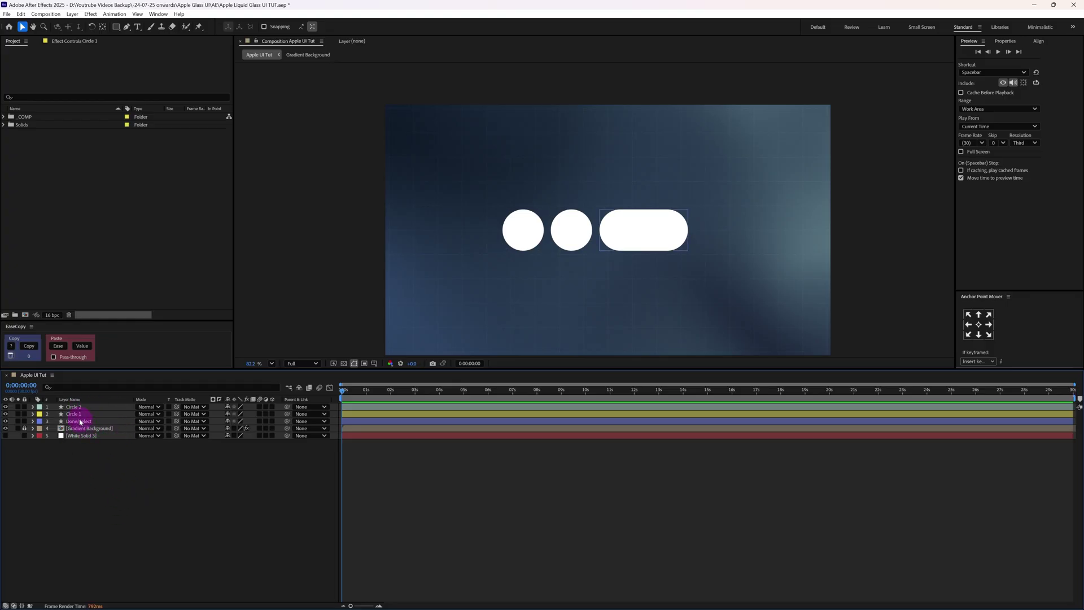
Hide the Circle 1 and Circle 2 layers in the composition
left_click(77, 414)
left_click(77, 407, "shift")
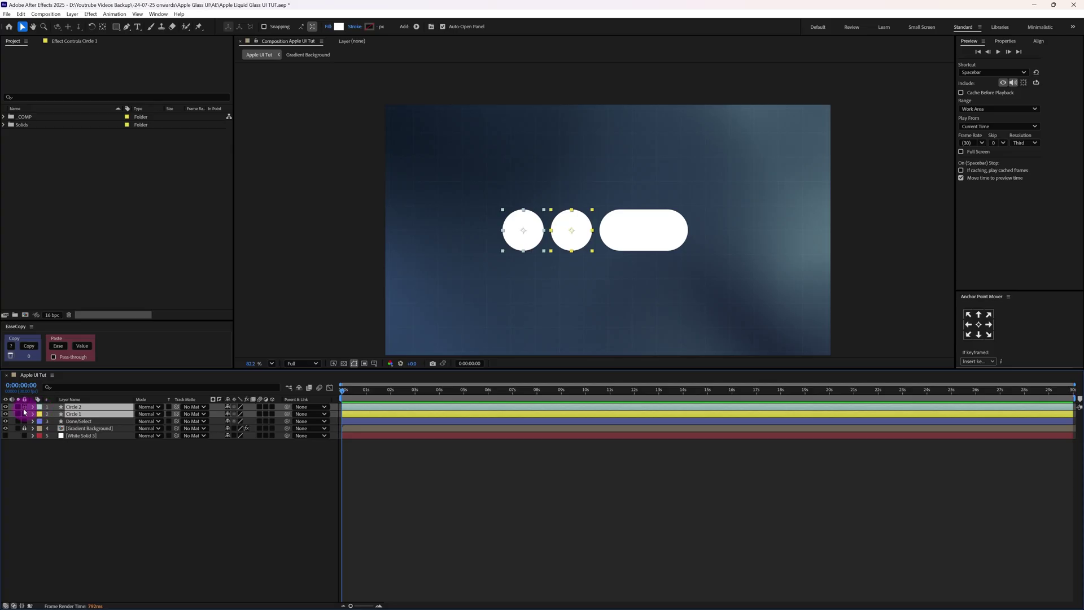
left_click_drag(6, 406, 6, 414)
Enable keyframing for the Done/Select layer's X Position and Scale at the start of the composition
left_click(76, 422)
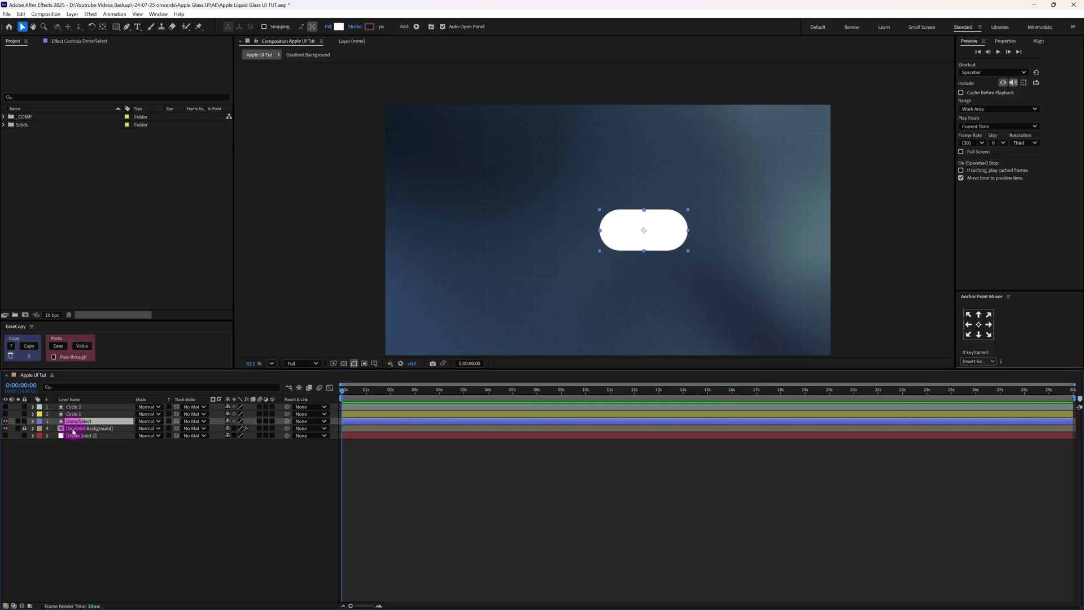
key("p")
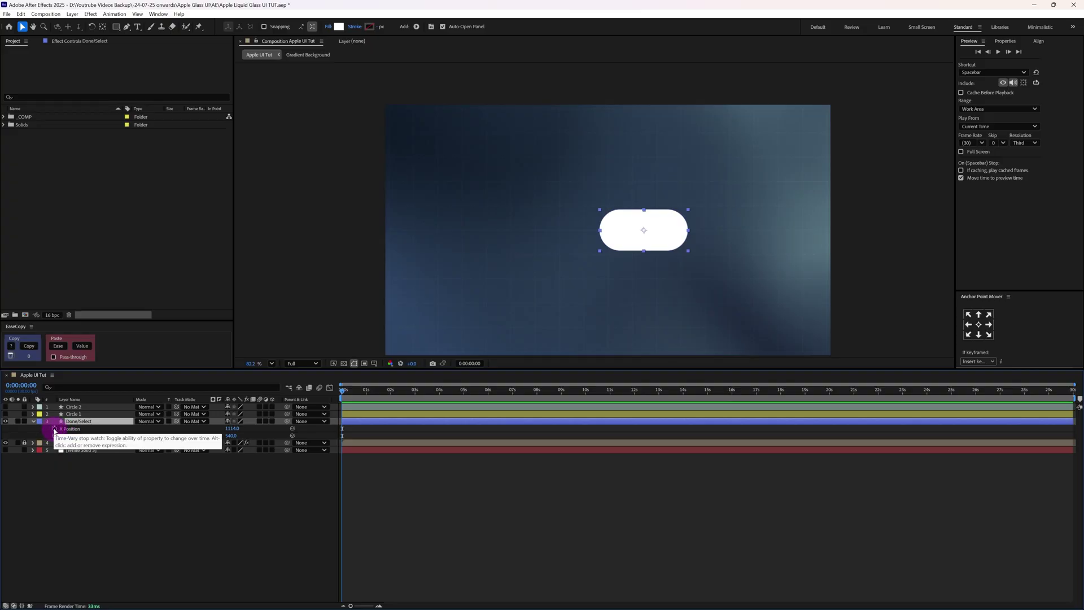
key("s")
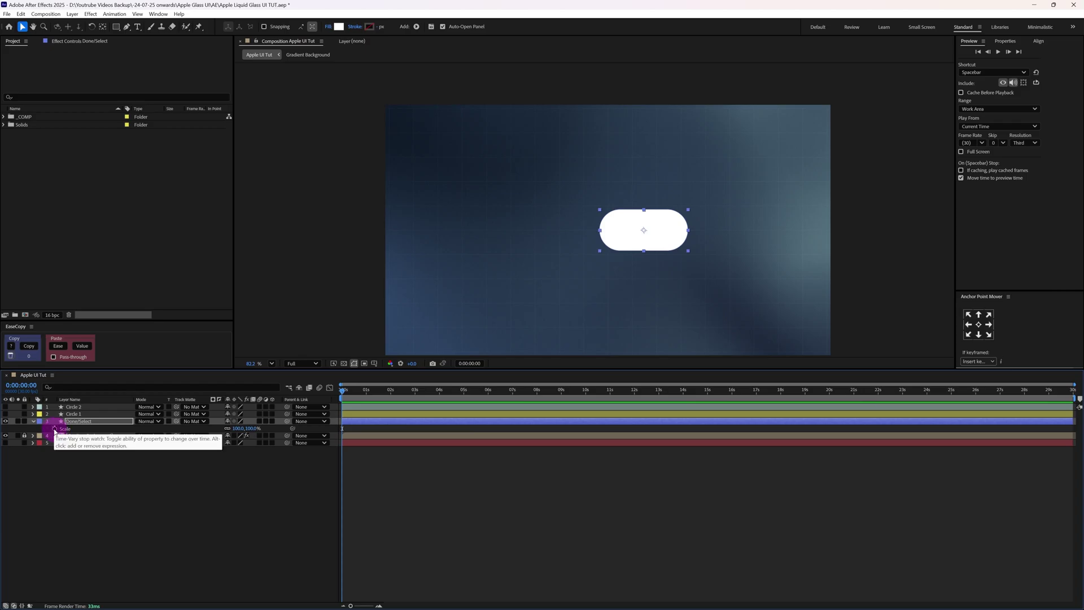
left_click(55, 429)
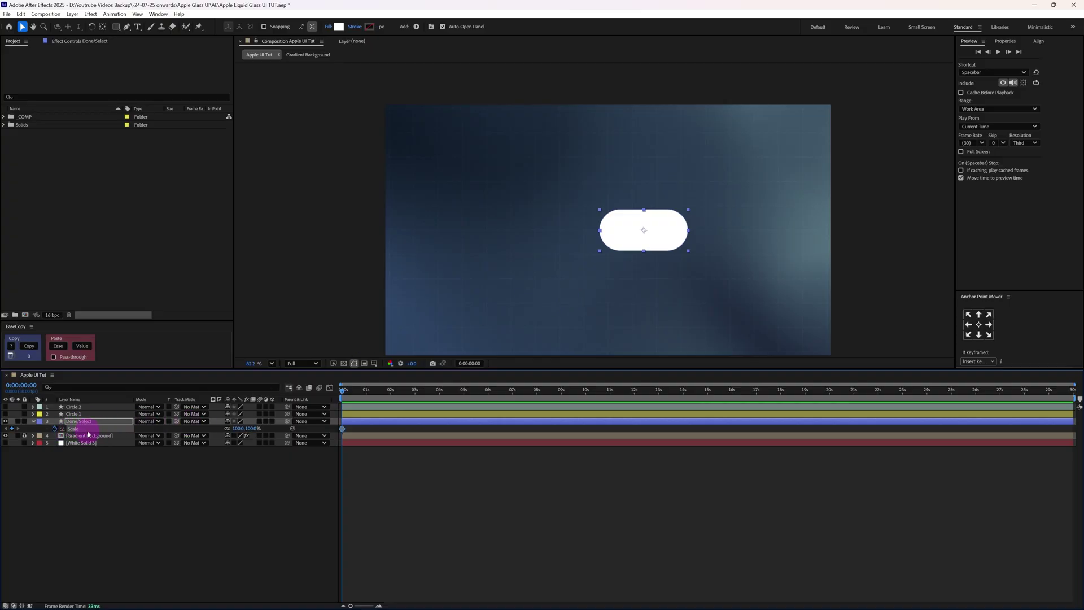
Move ahead 5 frames to 0:00:00:05 and set a Scale keyframe of 120% on the Done/Select layer
left_click(31, 387)
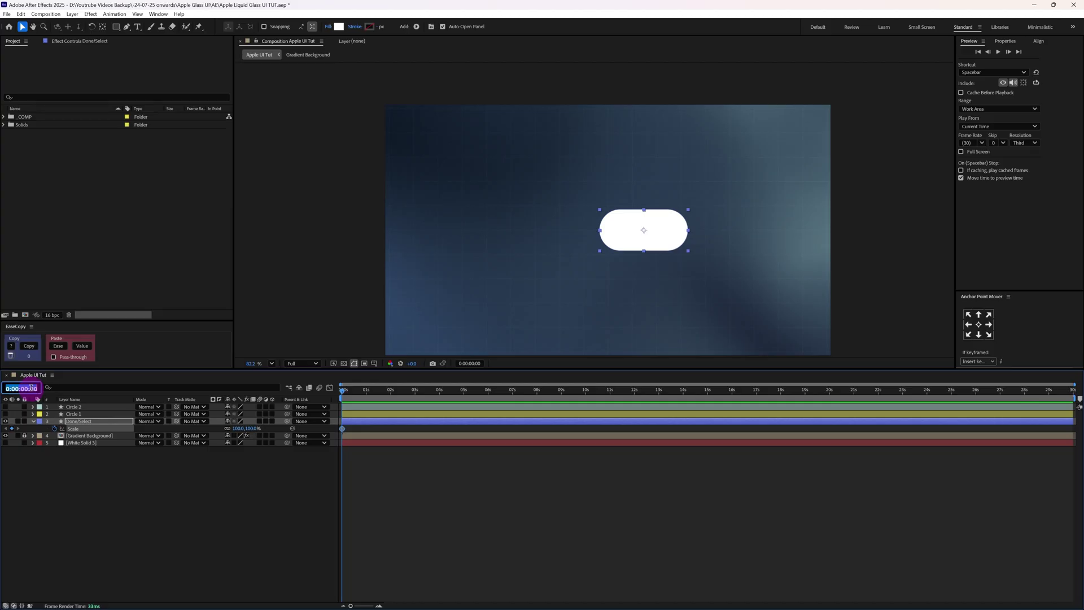
type("+5")
key("Return")
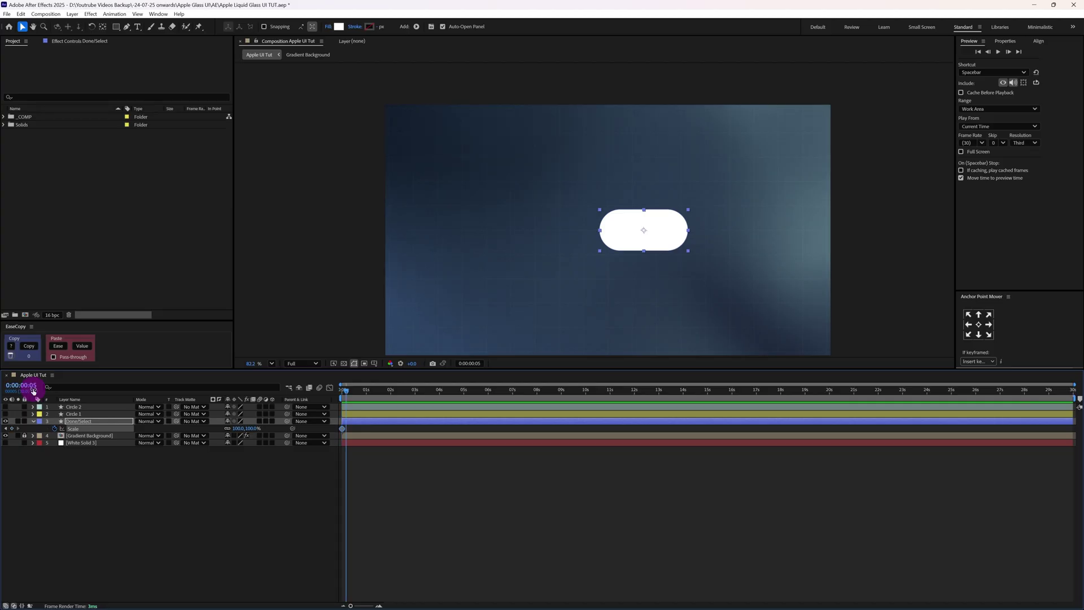
left_click(12, 428)
left_click(238, 428)
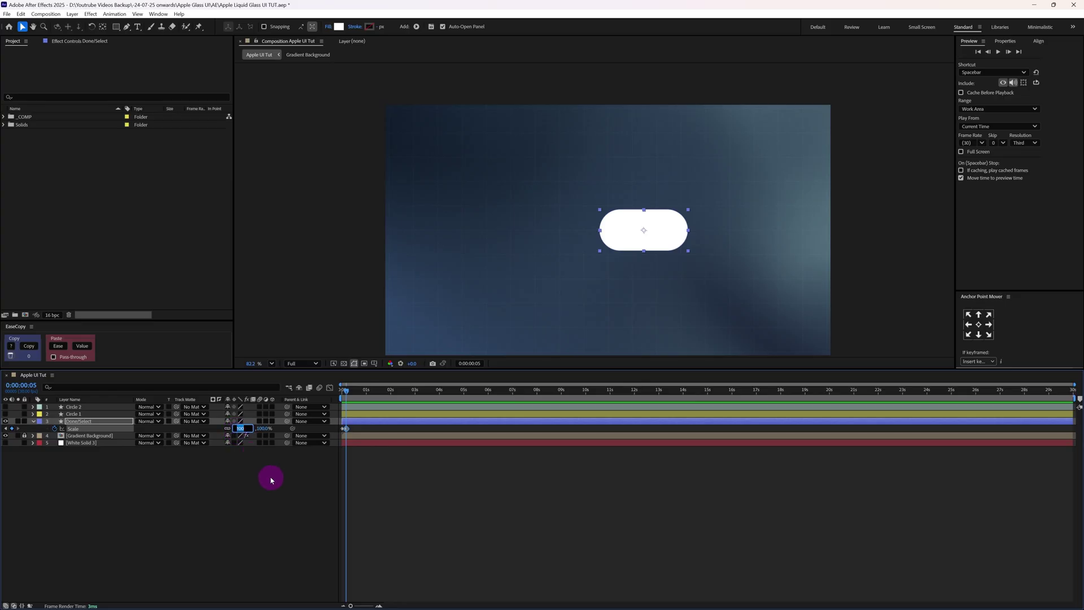
type("120")
key("Return")
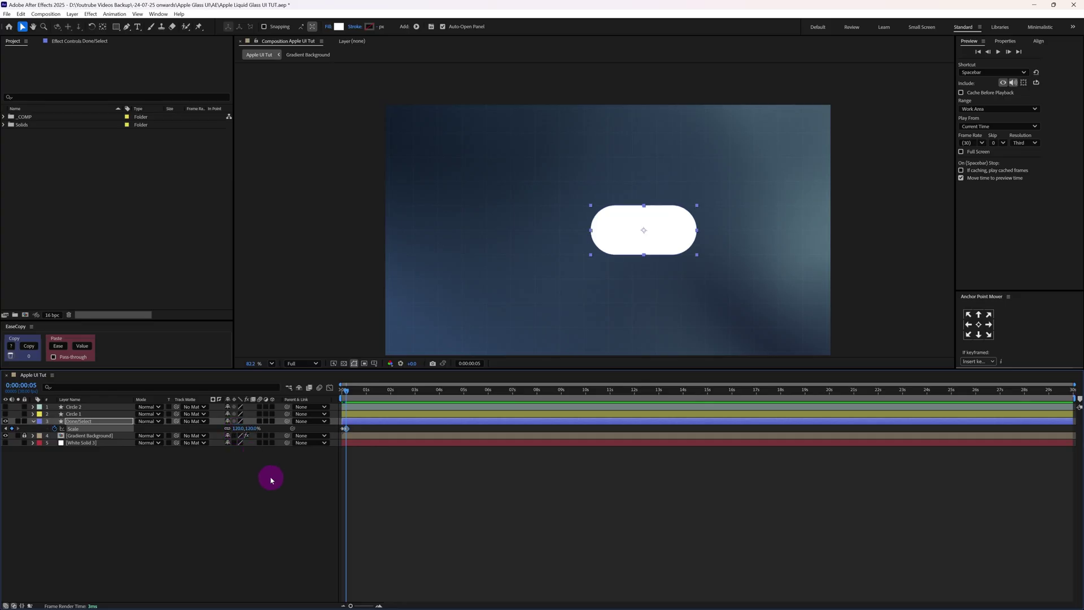
Reveal the Done/Select layer's keyframed properties and add an X Position keyframe at 0:00:00:05
key("u")
key("semicolon")
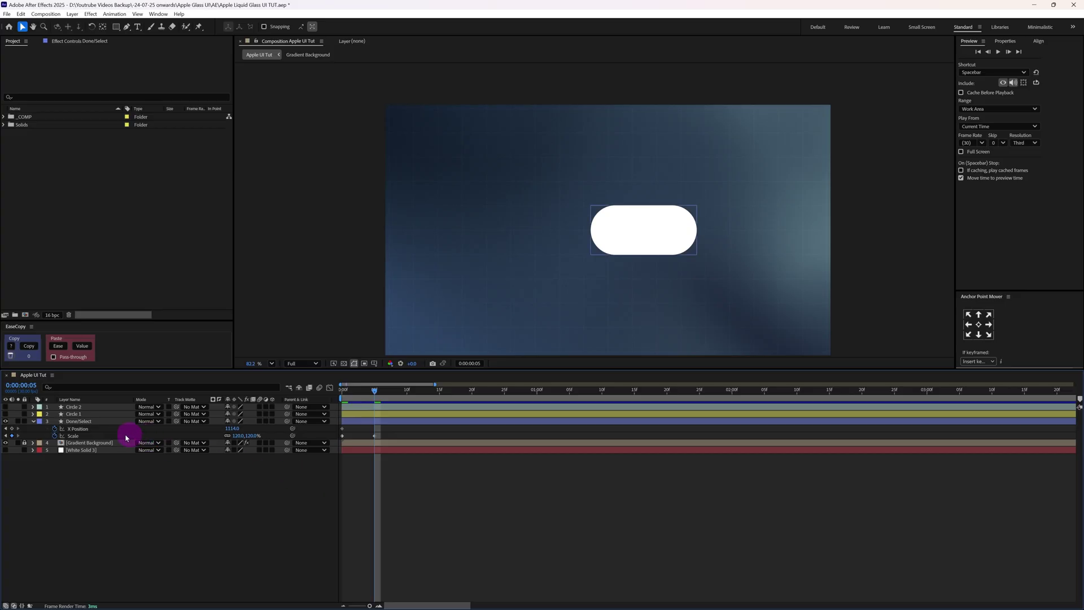
left_click(12, 428)
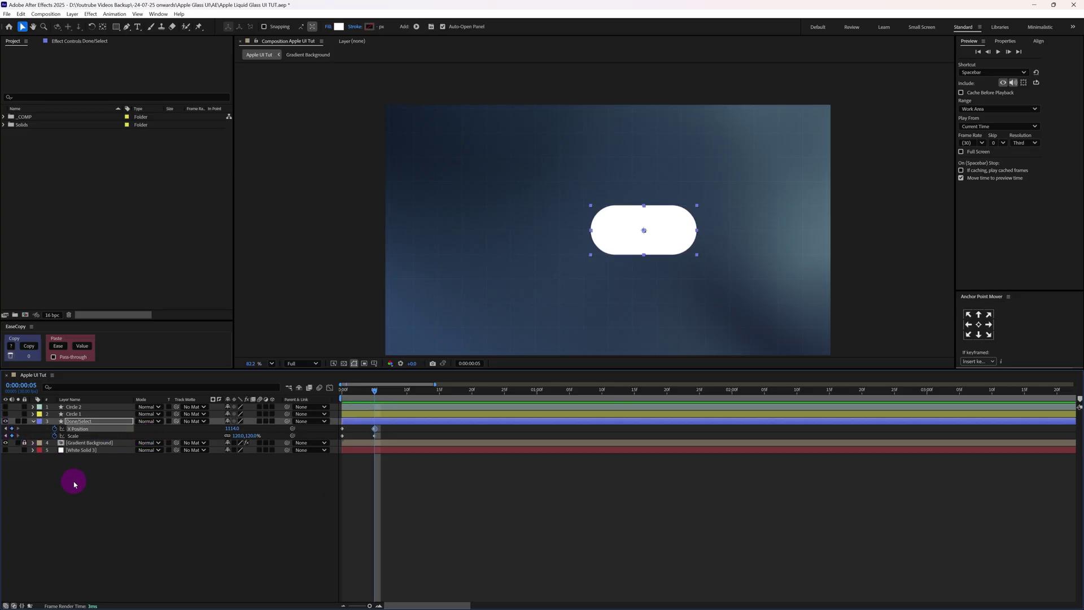
Advance 12 frames to 0:00:00:17, set the pill's Scale to 92%, and add an X Position keyframe there
left_click(17, 386)
type("+12")
key("Return")
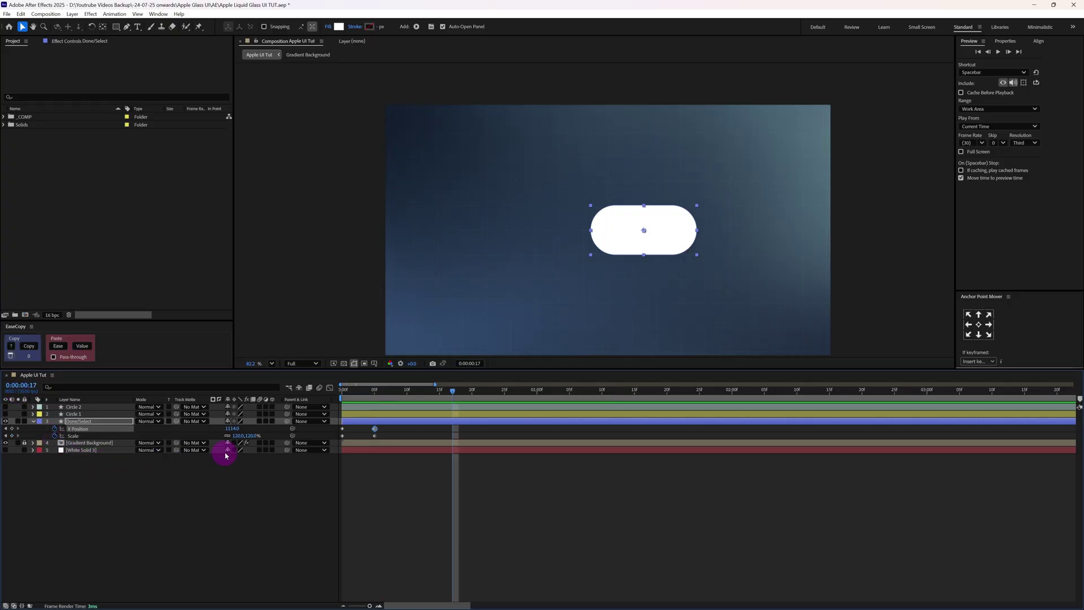
left_click(238, 436)
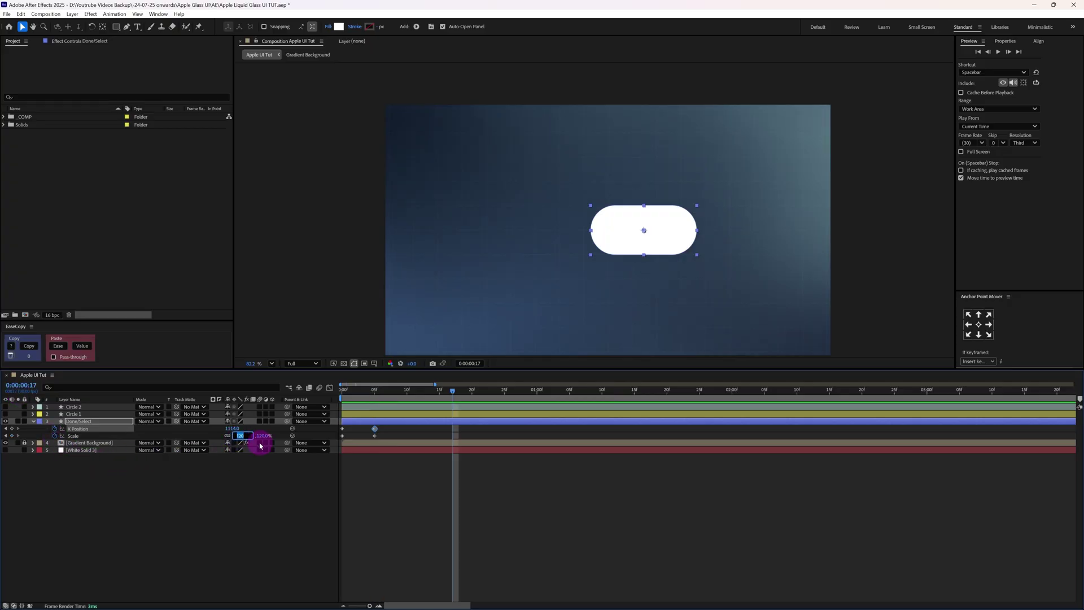
type("92")
key("Return")
left_click(174, 493)
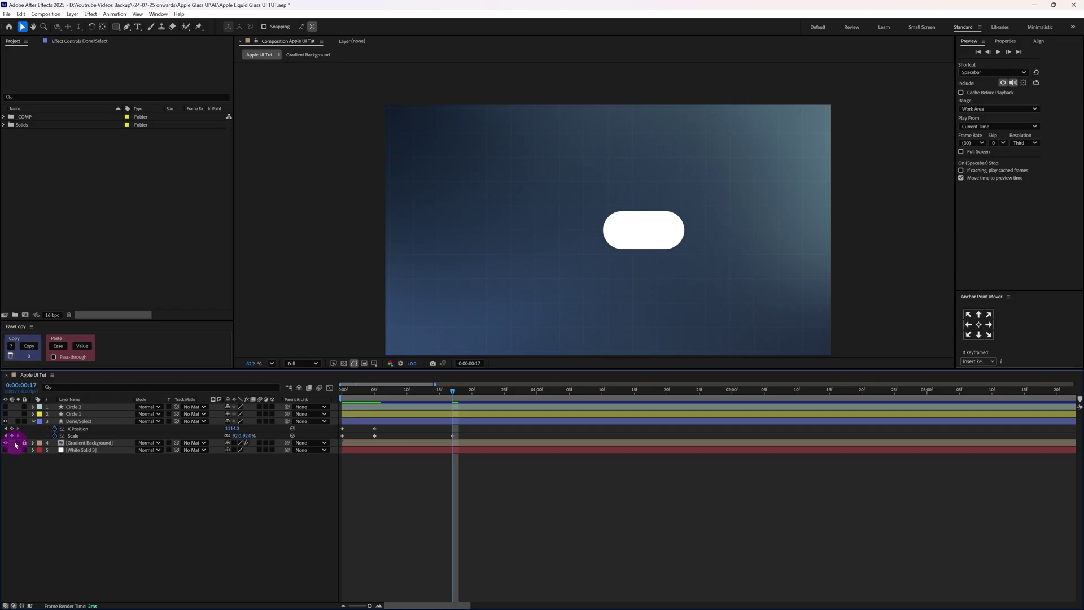
left_click(85, 424)
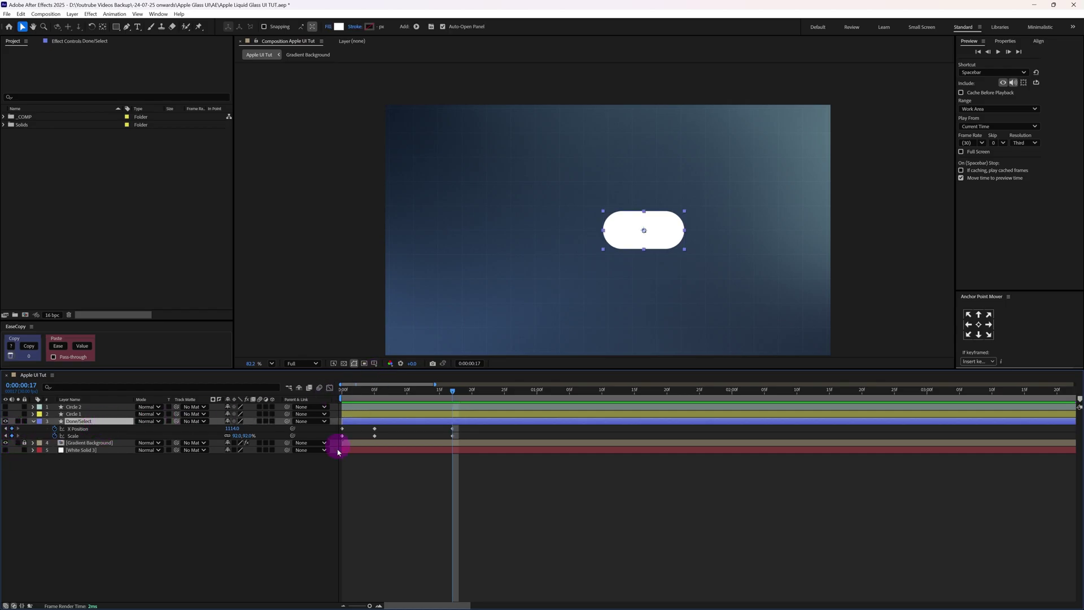
Show the Title/Action Safe guides and move the pill horizontally to the frame's centre at the 0:00:00:05 keyframe
left_click(374, 363)
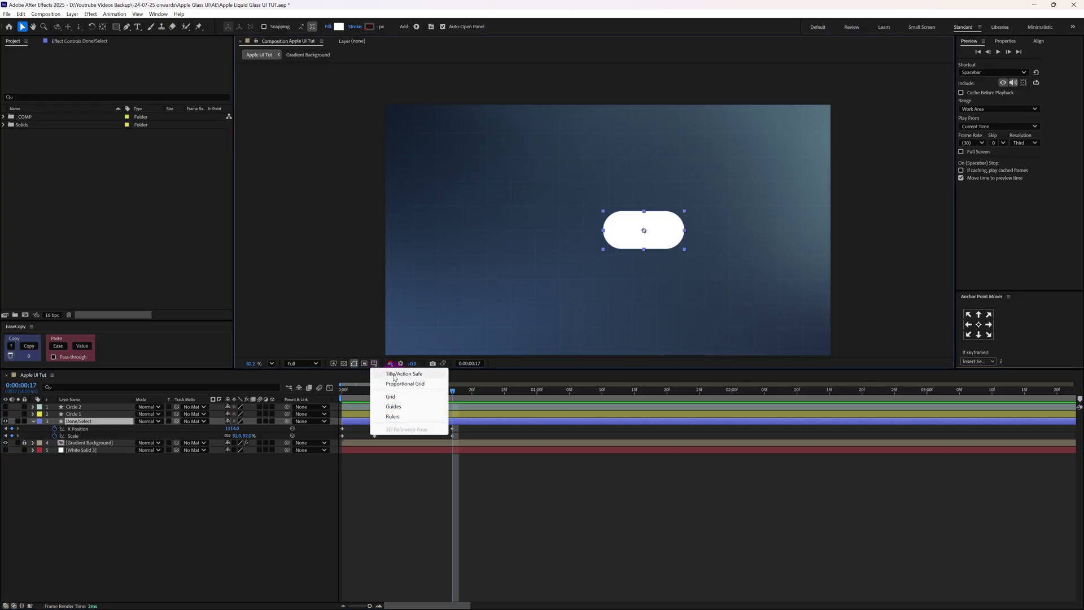
left_click(395, 374)
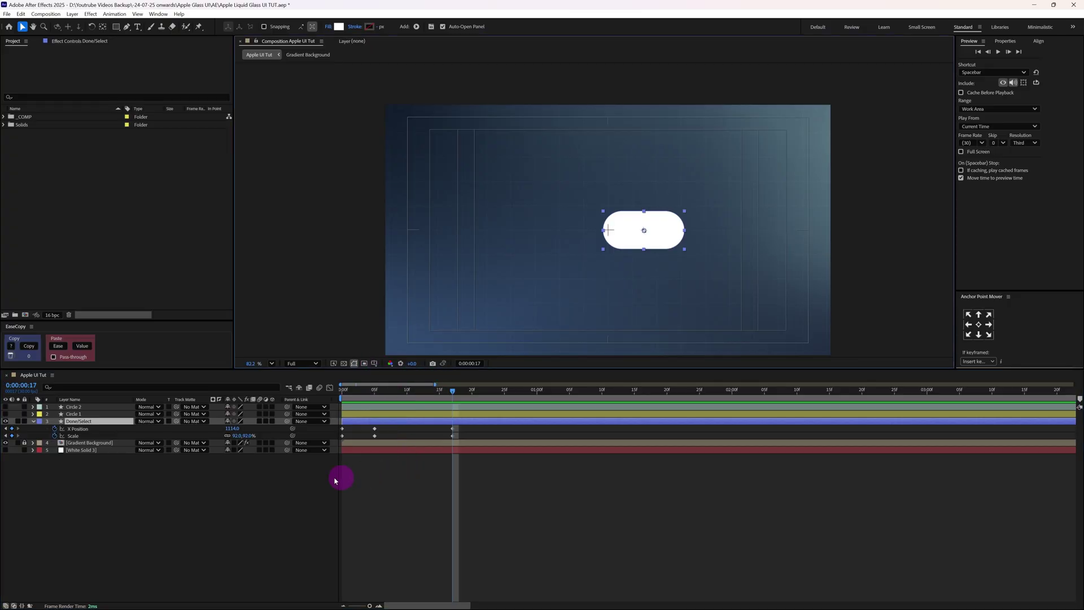
key("j")
left_click(106, 428)
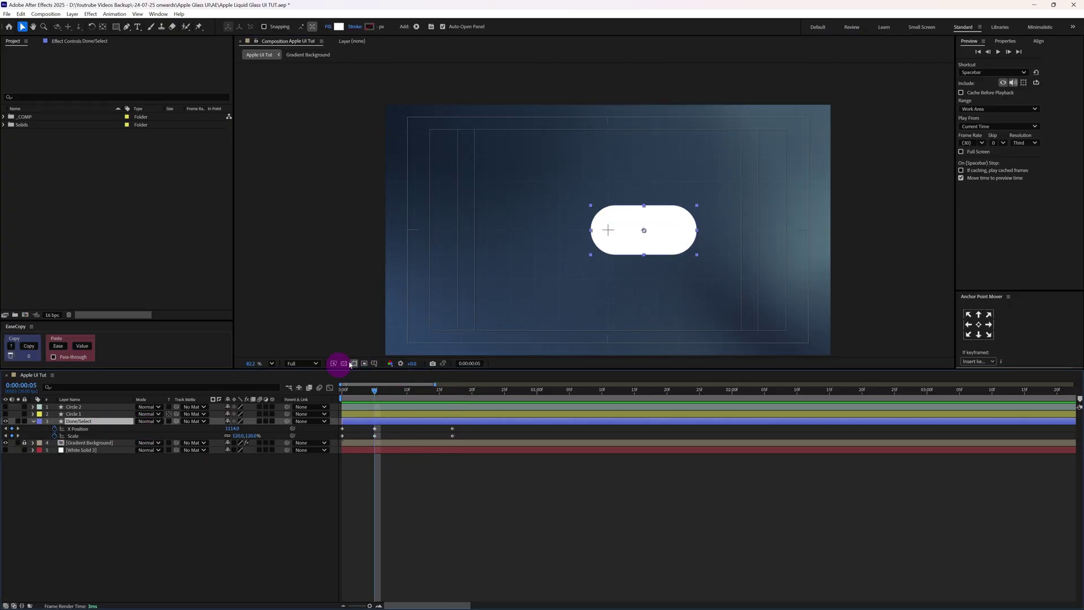
left_click(625, 244)
left_click_drag(668, 235, 635, 238)
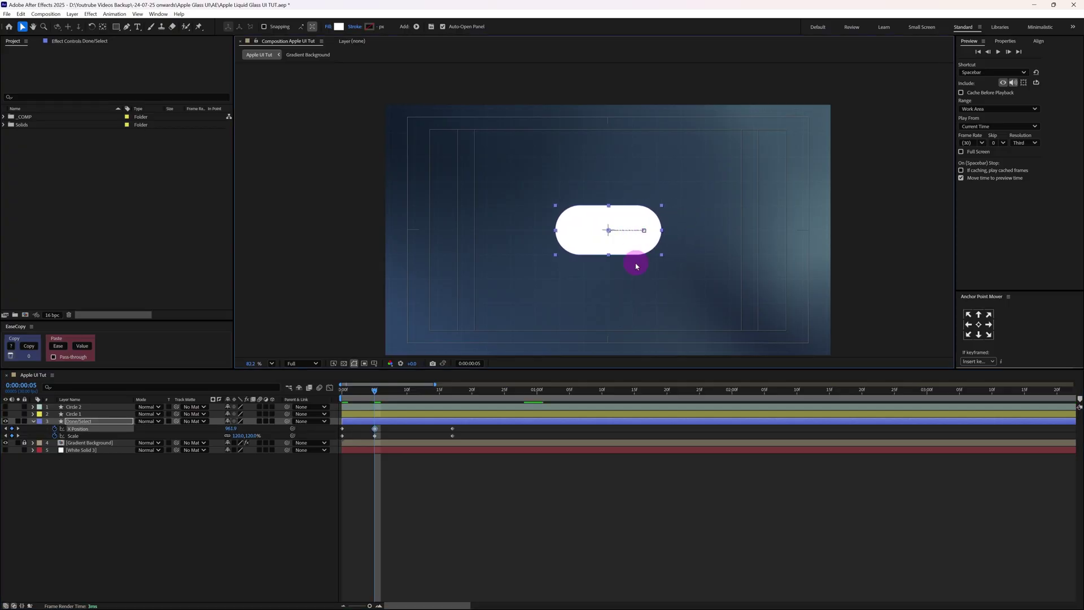
left_click(540, 482)
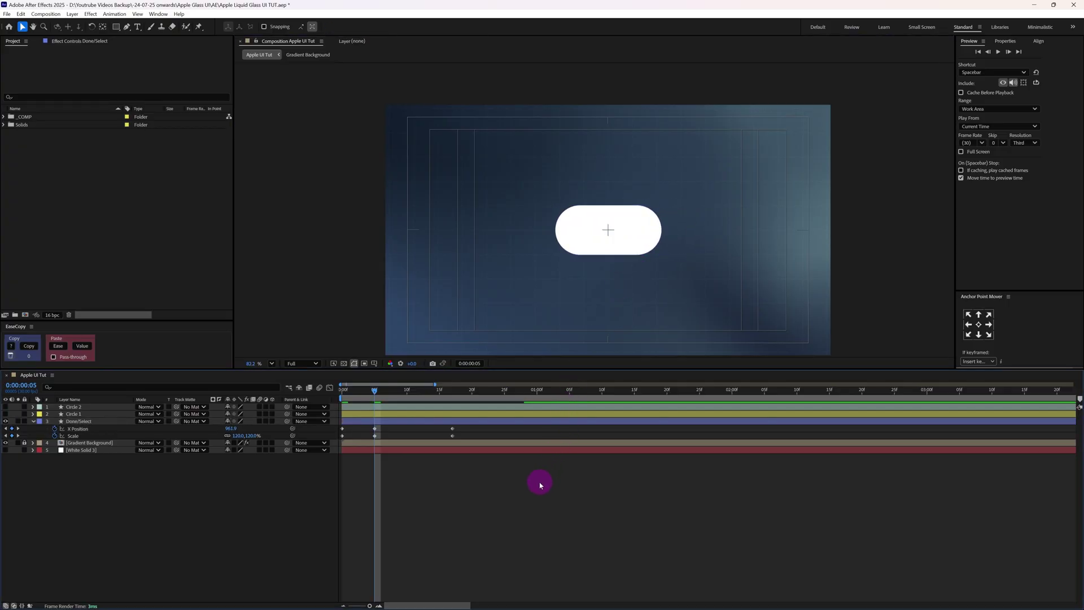
Advance 8 frames from the 0:00:00:17 keyframe to 0:00:00:25 and set the pill's Scale to 106%
key("space")
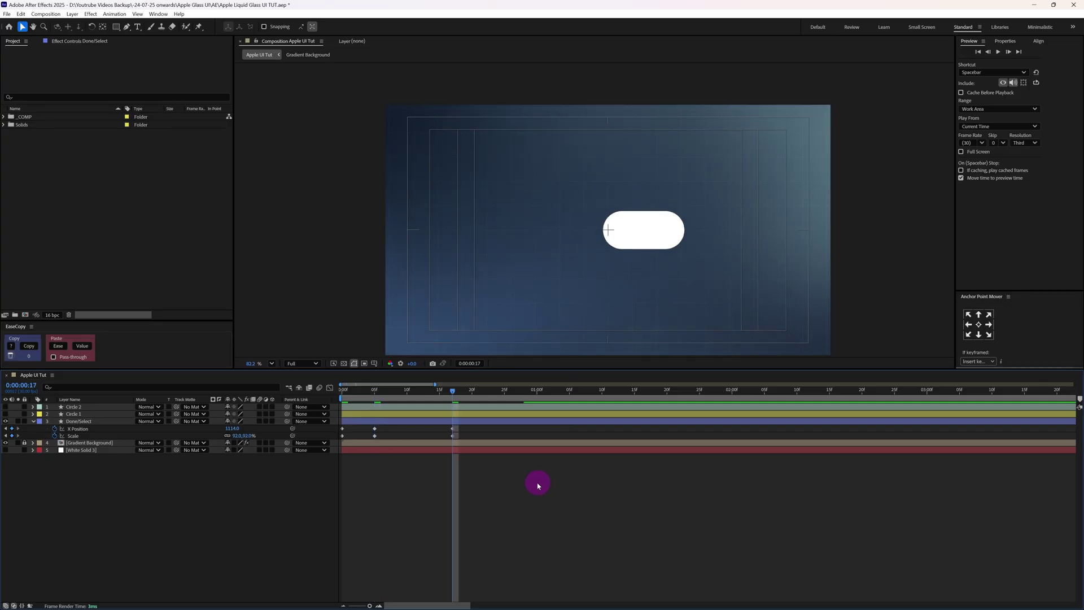
left_click(29, 389)
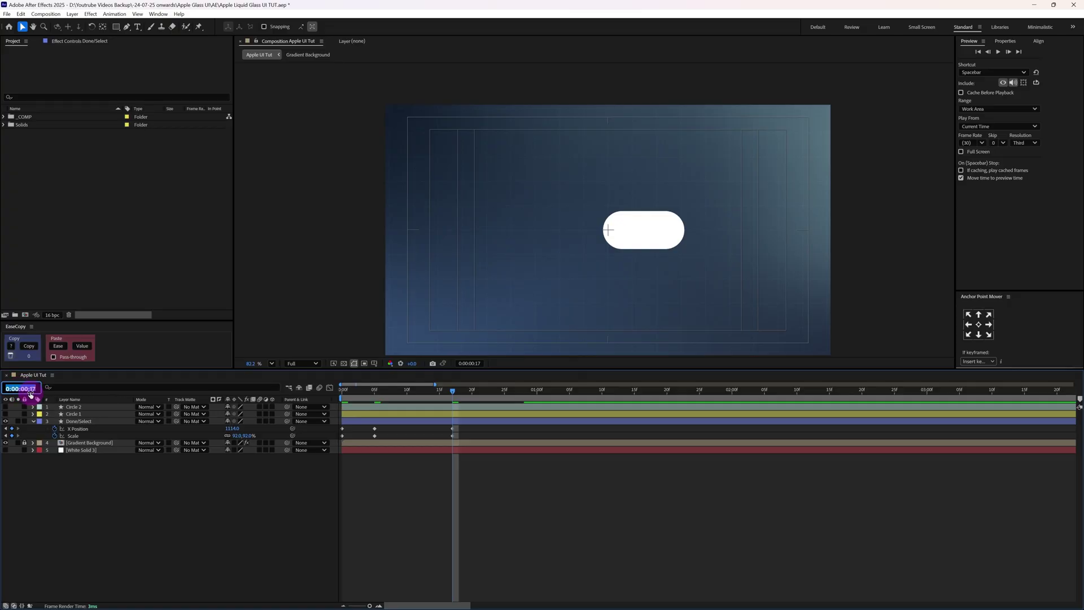
left_click(99, 450)
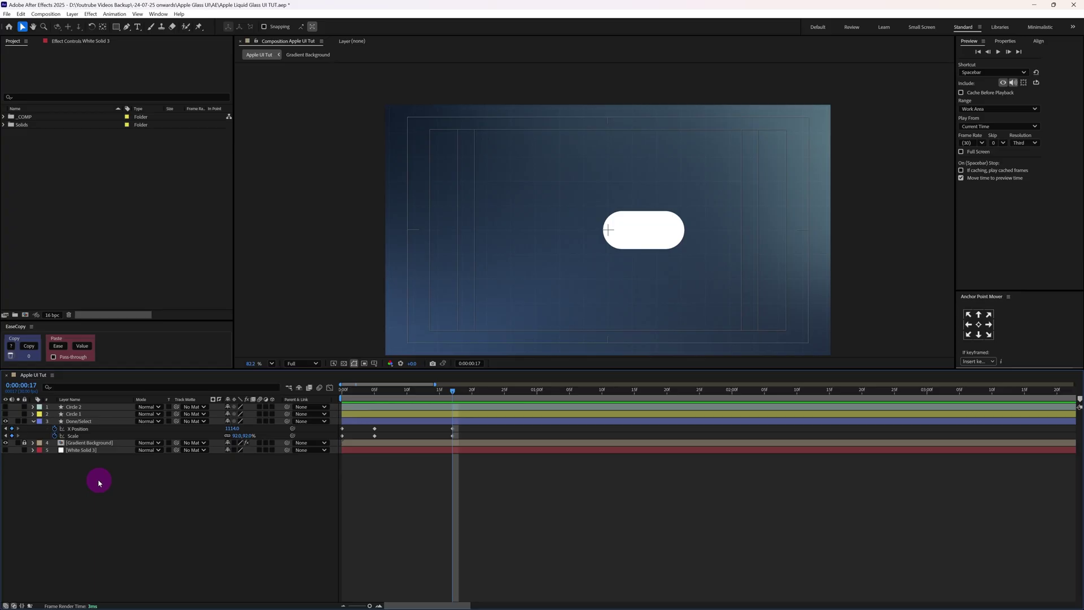
left_click(28, 388)
type("+8")
key("Return")
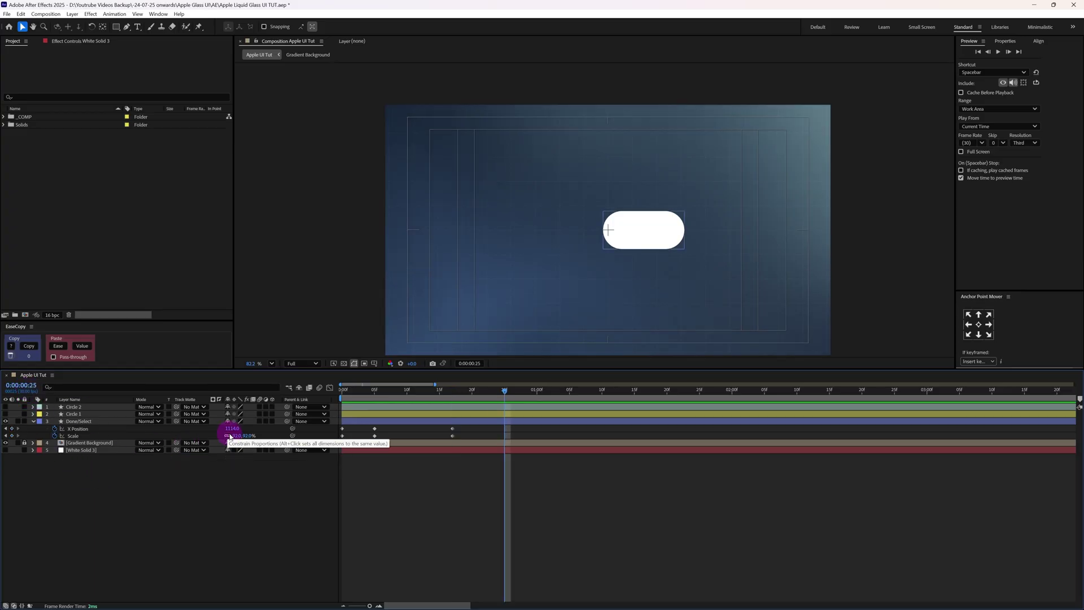
left_click(237, 436)
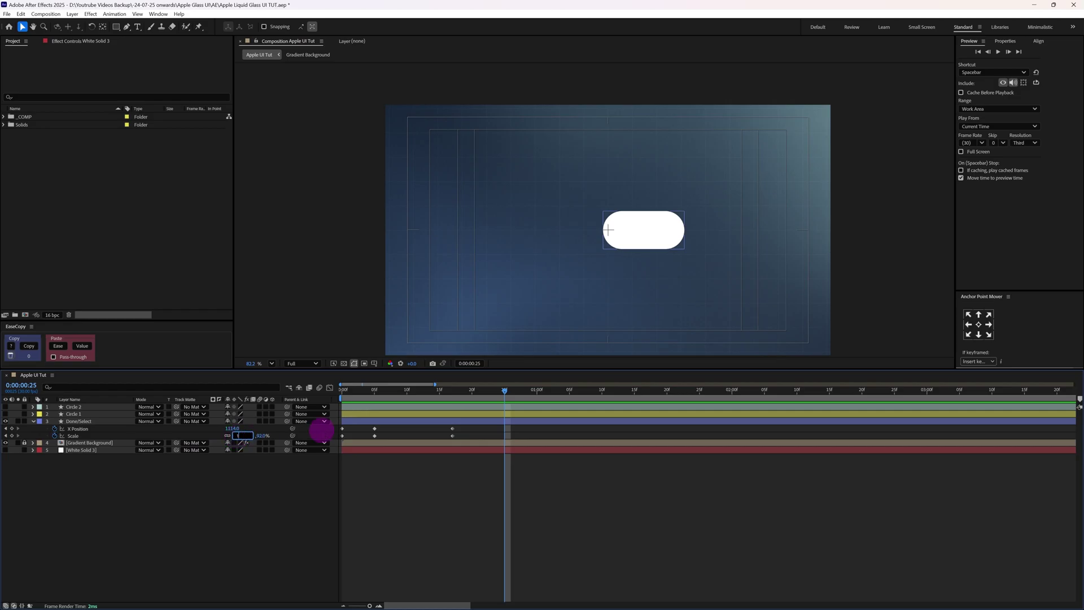
type("106")
key("Return")
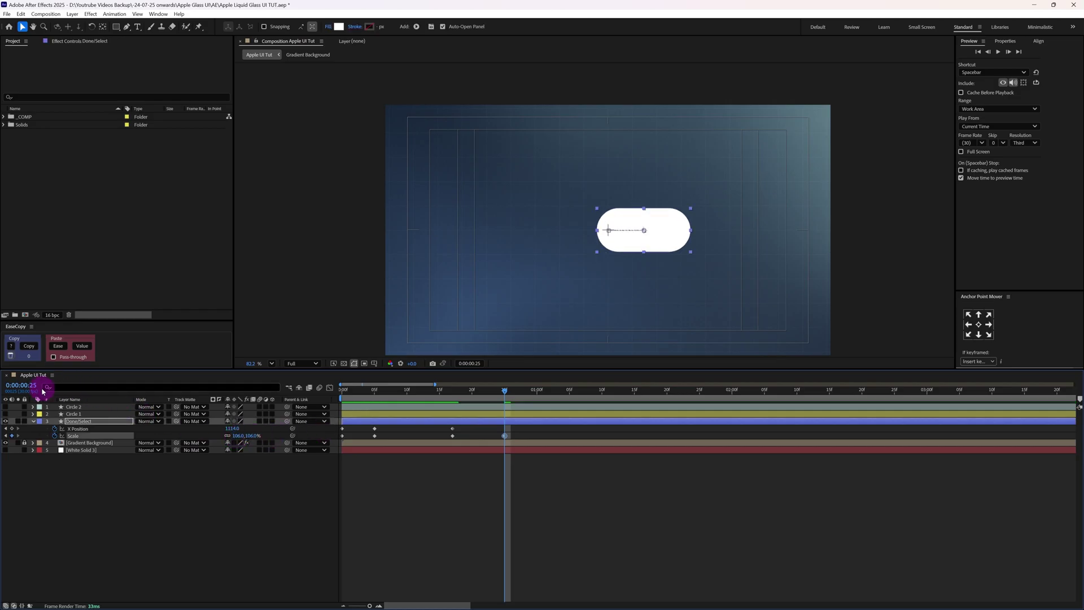
Advance 6 frames to 0:00:01:01 and set the pill's Scale to 98%
left_click(25, 389)
type("+6")
key("Return")
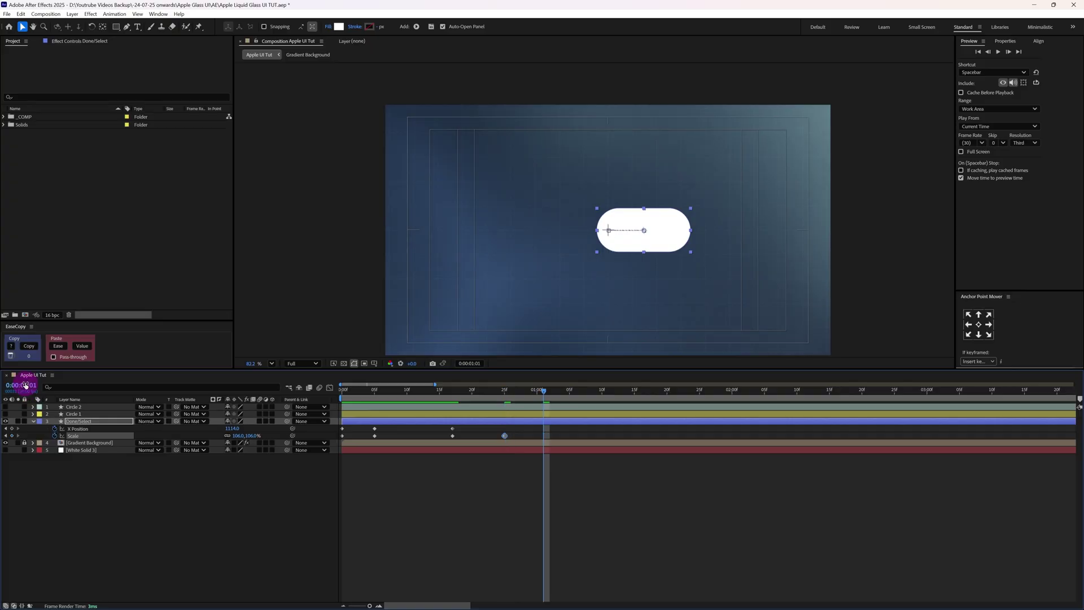
left_click(236, 436)
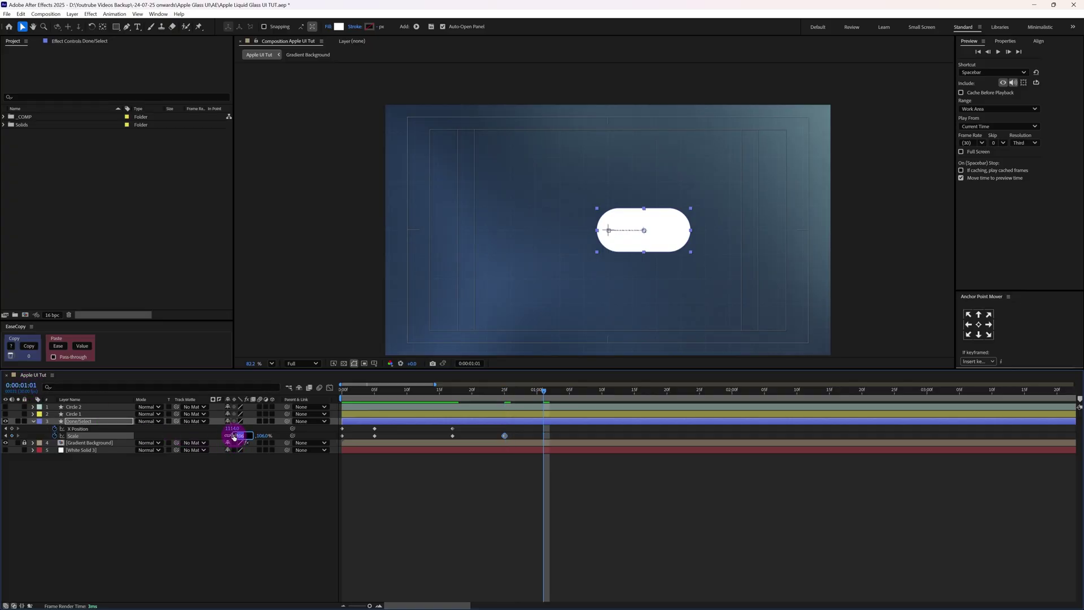
type("98")
key("Return")
left_click(399, 529)
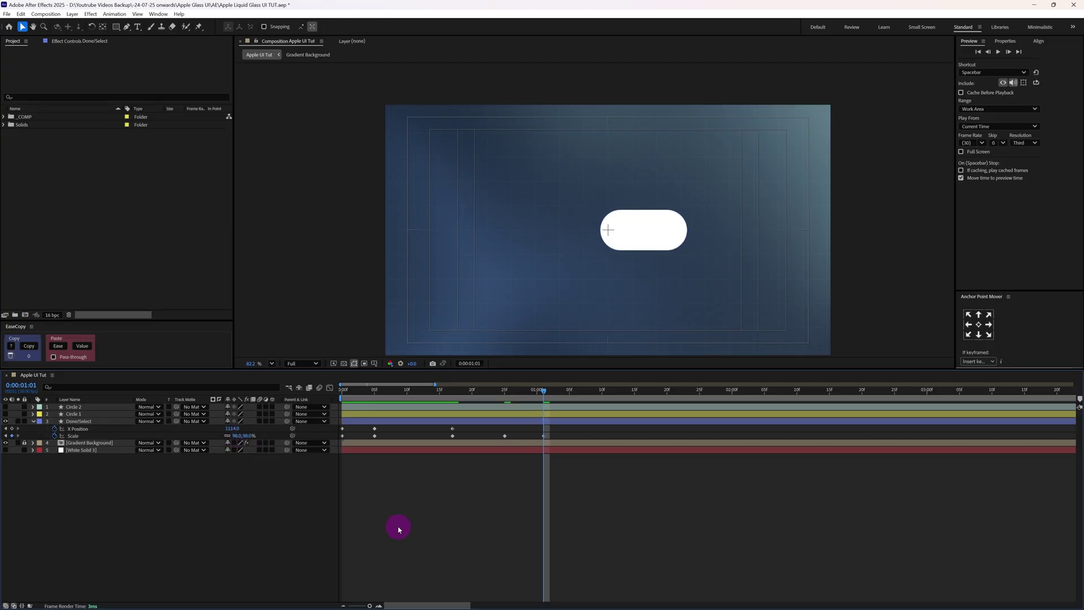
Go to 0:00:01:05 and set the pill's Scale to 100.5%
key("space")
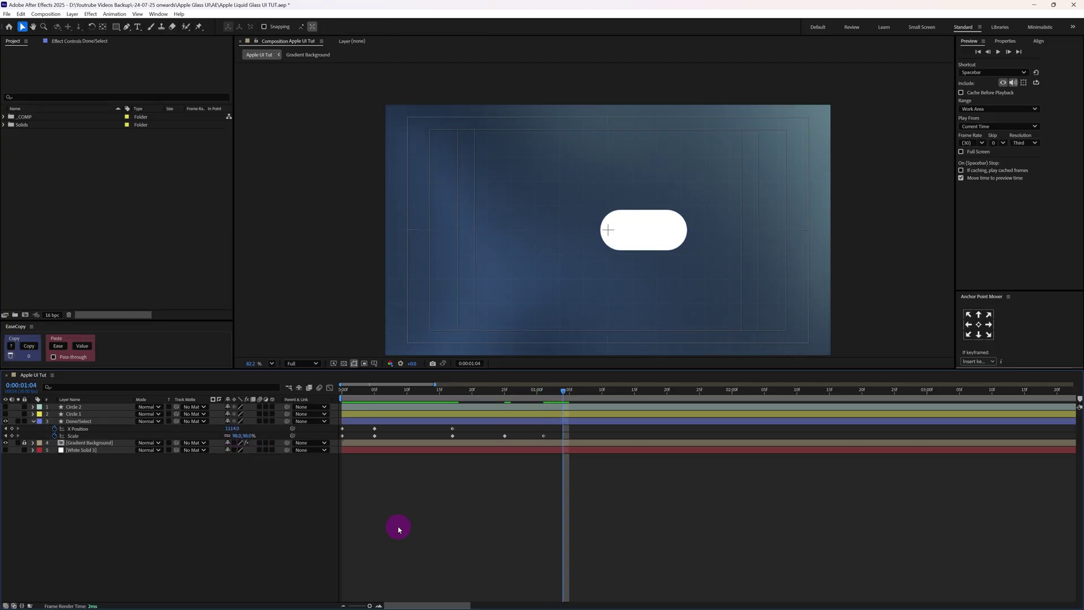
left_click(238, 436)
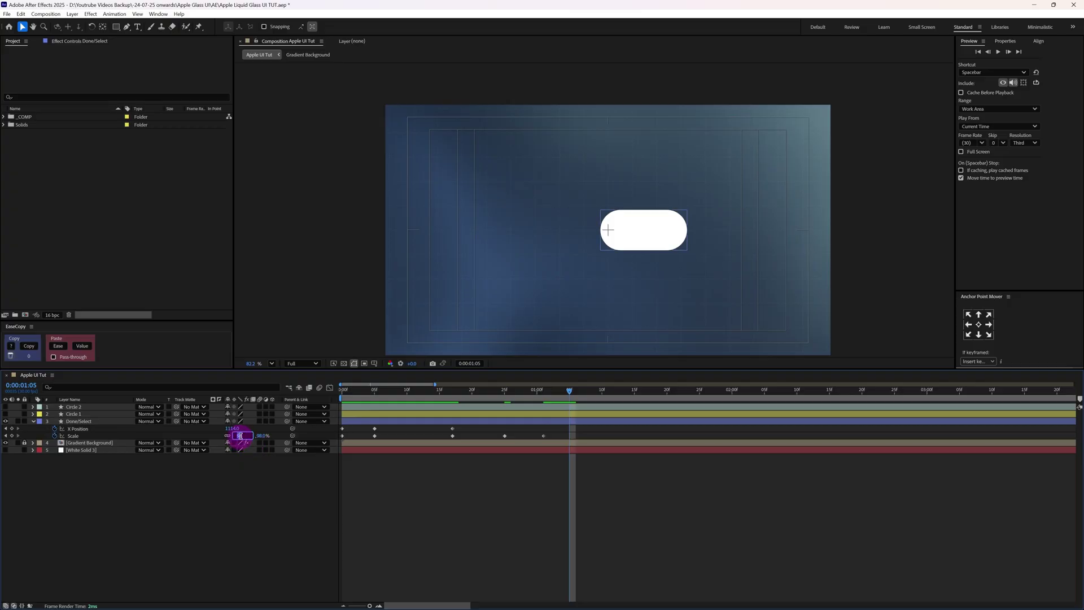
type("100.5")
key("Return")
left_click(472, 516)
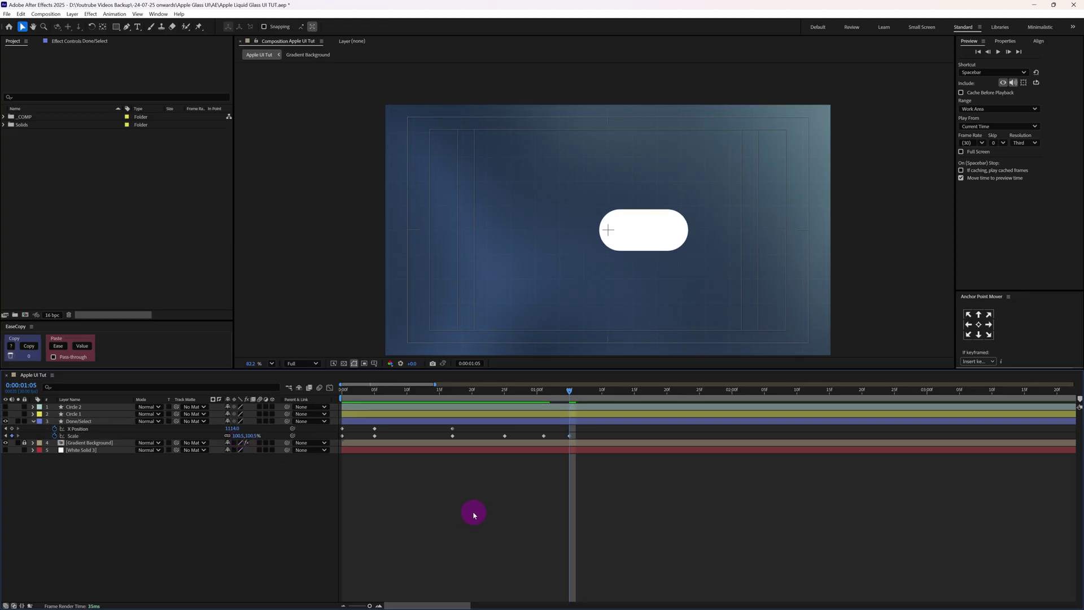
Advance 4 frames to 0:00:01:09 and set the pill's final Scale keyframe to 100%
key("Page_Down")
key("Page_Down")
key("Page_Down")
key("Page_Down")
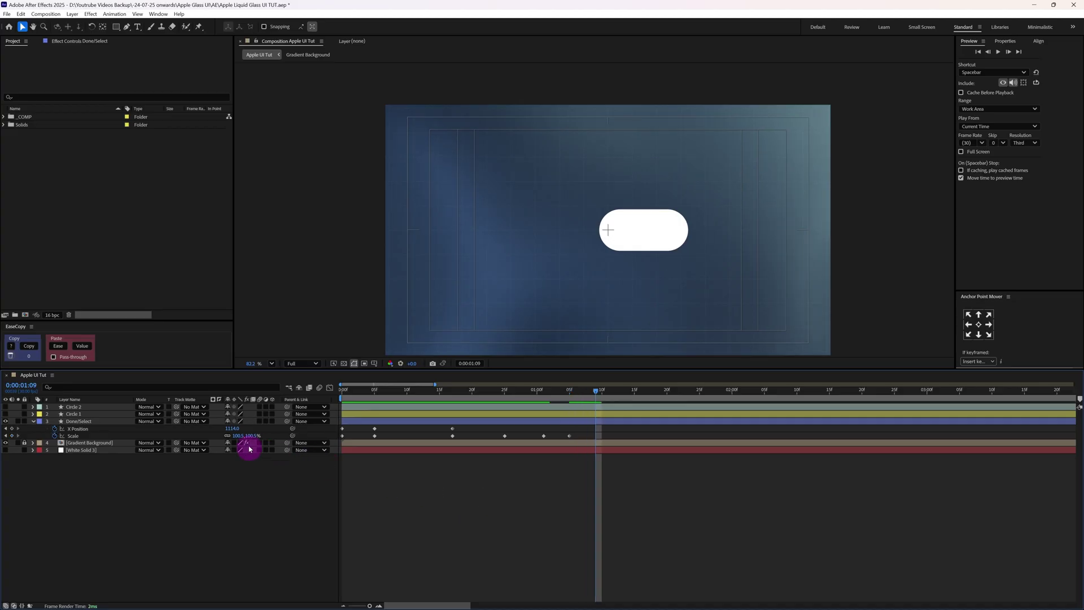
left_click(237, 439)
left_click(238, 440)
type("100.5")
key("Return")
Apply Easy Ease to all of the Done/Select layer's X Position and Scale keyframes
left_click_drag(602, 426, 334, 443)
key("F9")
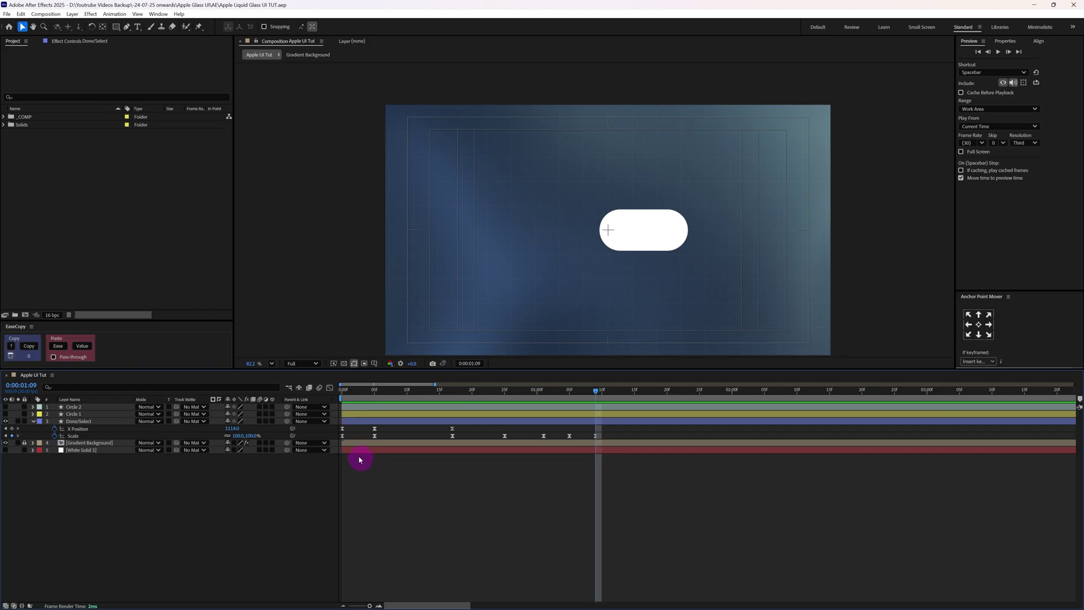
left_click(336, 432)
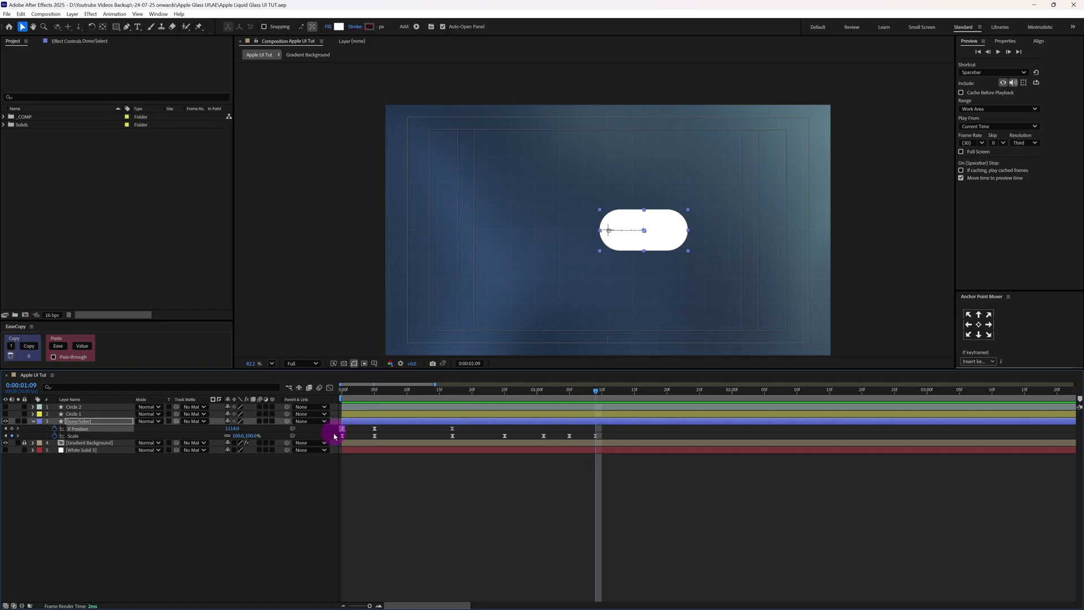
Lengthen the easing handles of all Done/Select Scale keyframes in the Graph Editor to smooth the bounce curve
left_click_drag(335, 438, 102, 440)
left_click(101, 438)
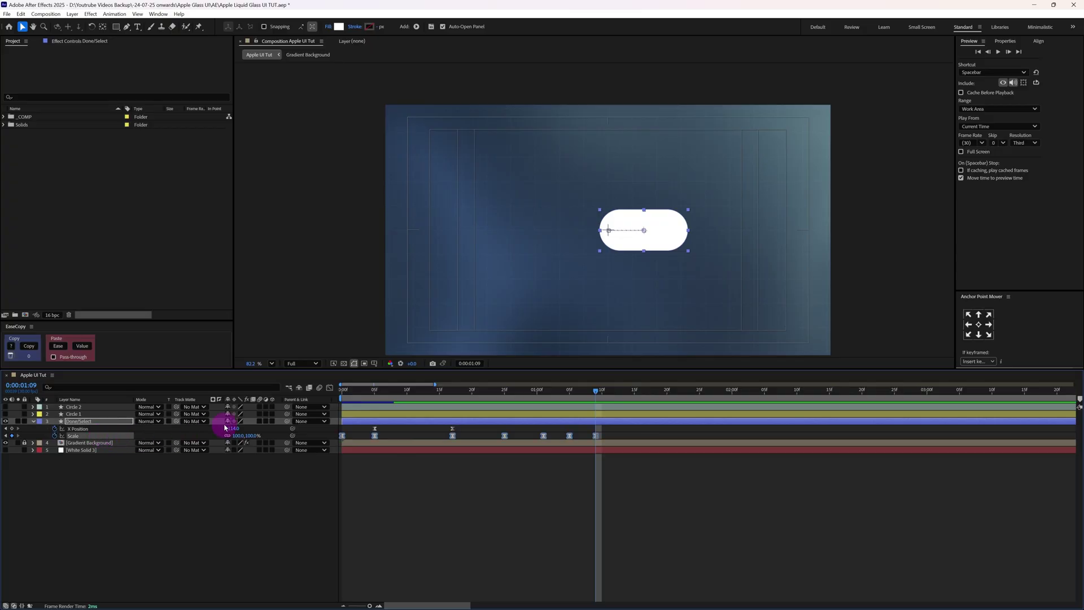
left_click(330, 388)
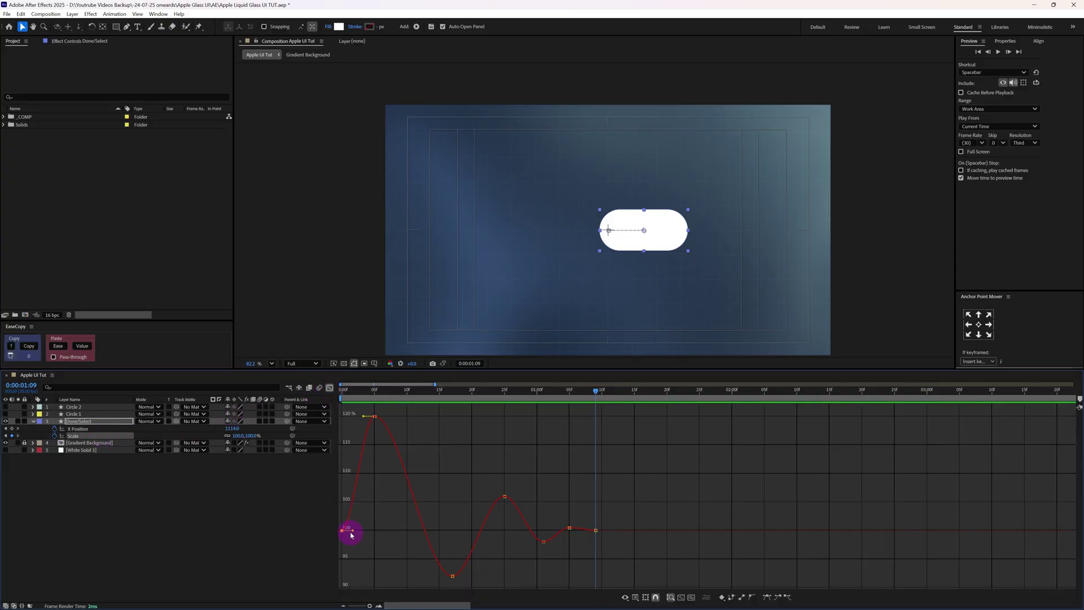
left_click_drag(365, 413, 604, 581)
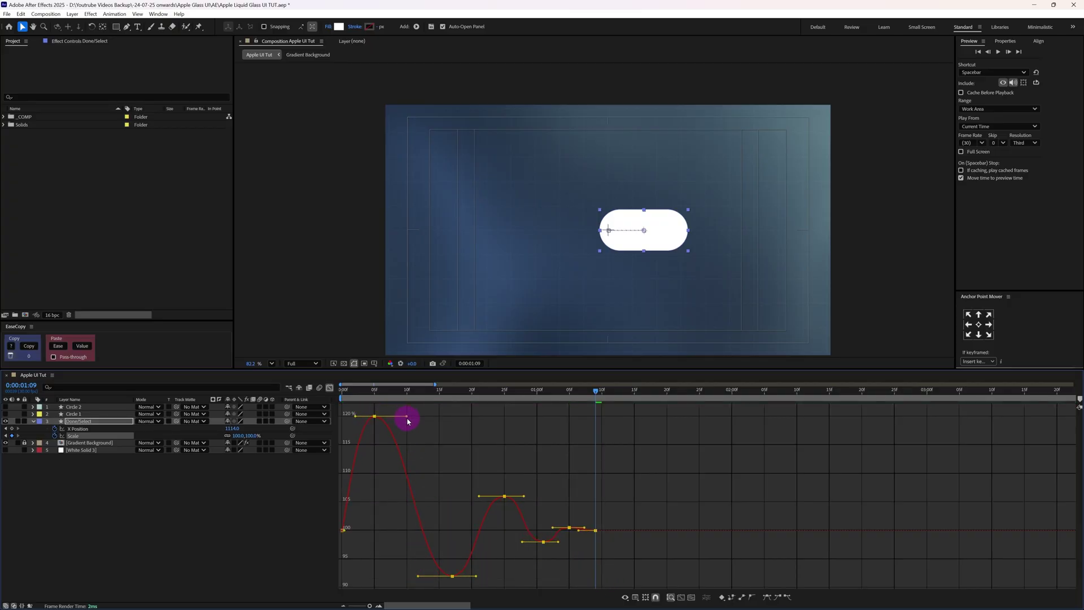
key("shift+F3")
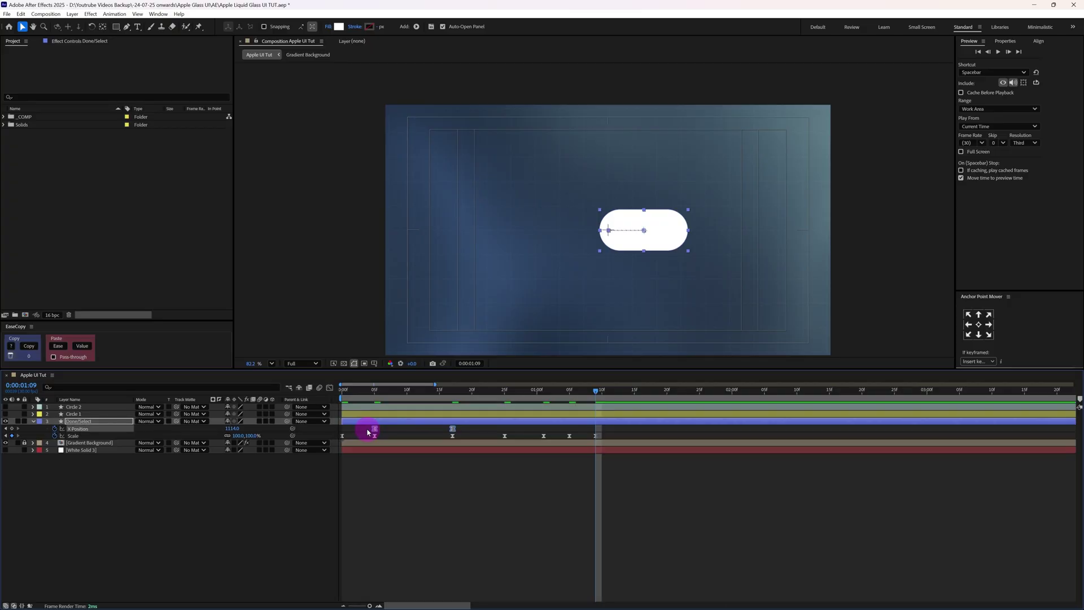
Steepen the easing between the Done/Select layer's two X Position keyframes in the Graph Editor and preview the animation
left_click(330, 388)
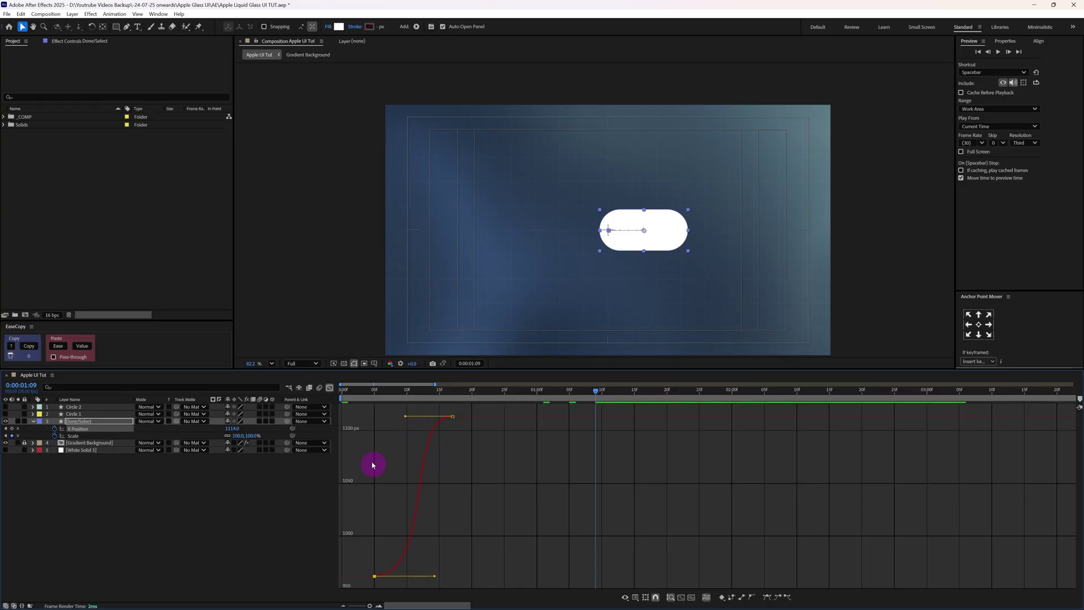
key("shift+F3")
key("space")
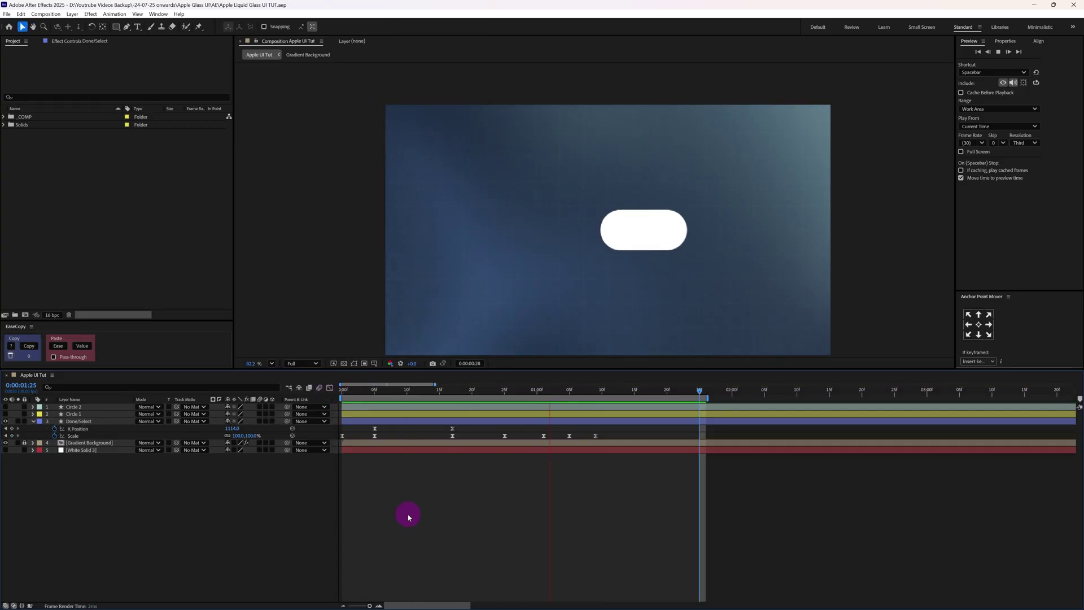
left_click(596, 390)
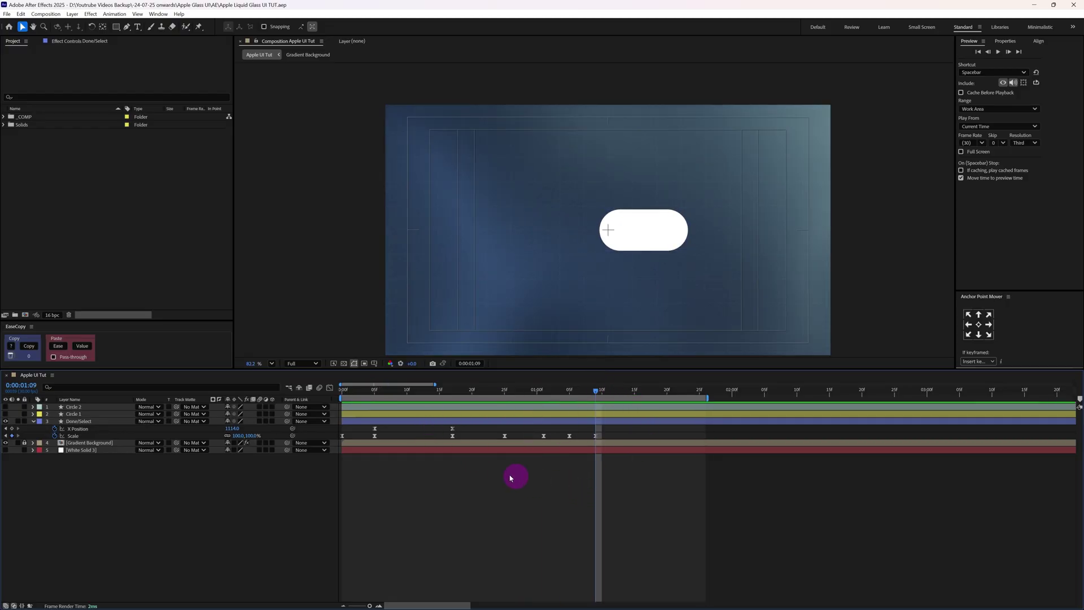
left_click_drag(371, 392, 605, 422)
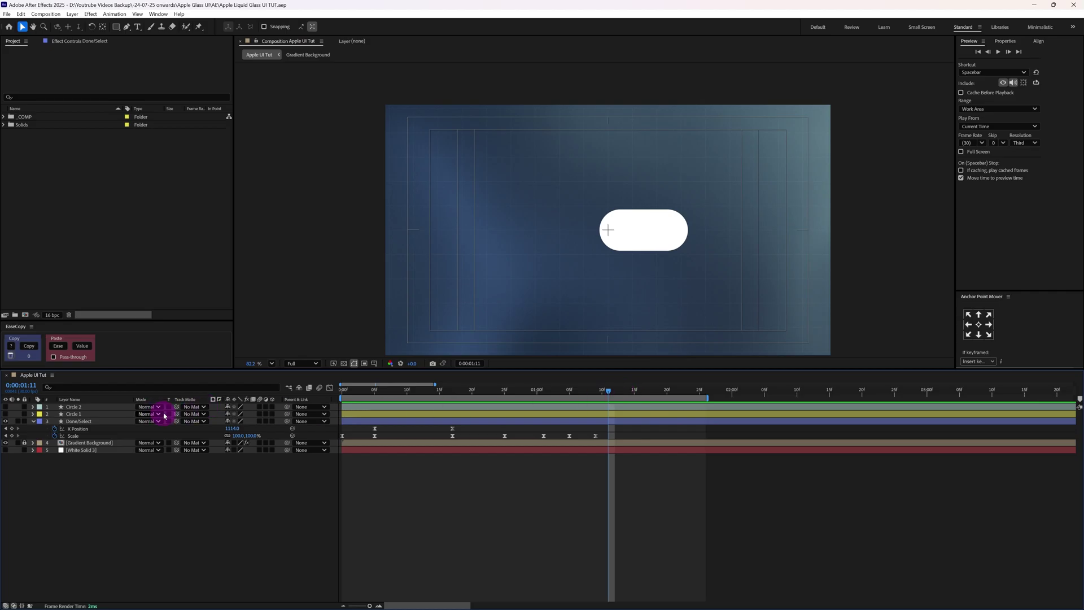
Add X Position keyframes to the Circle 1 and Circle 2 layers at 0:00:00:05
left_click(81, 414)
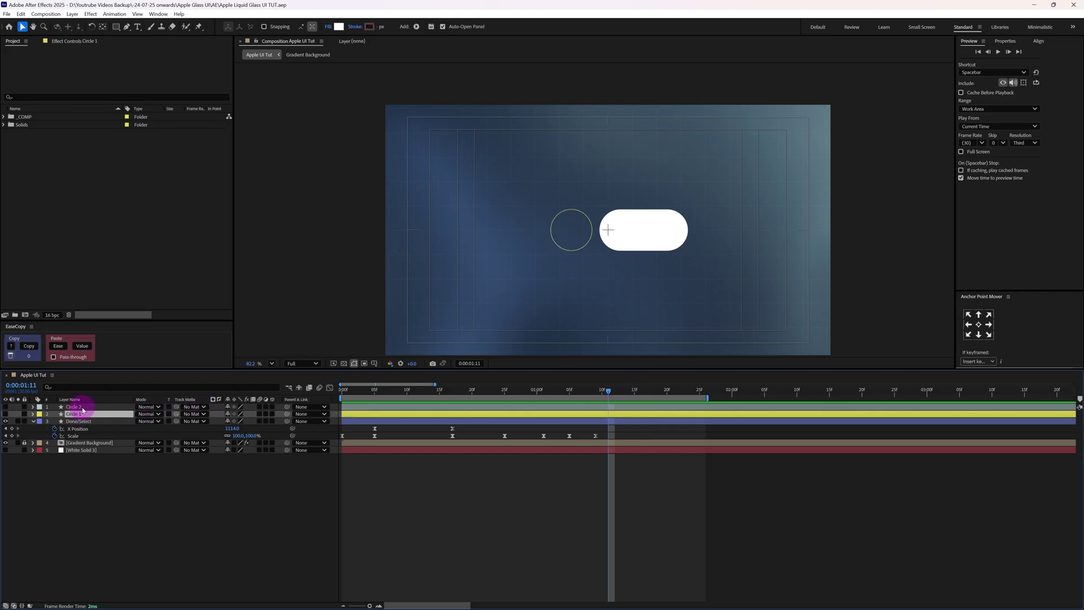
left_click(74, 407, "shift")
key("alt+shift+p")
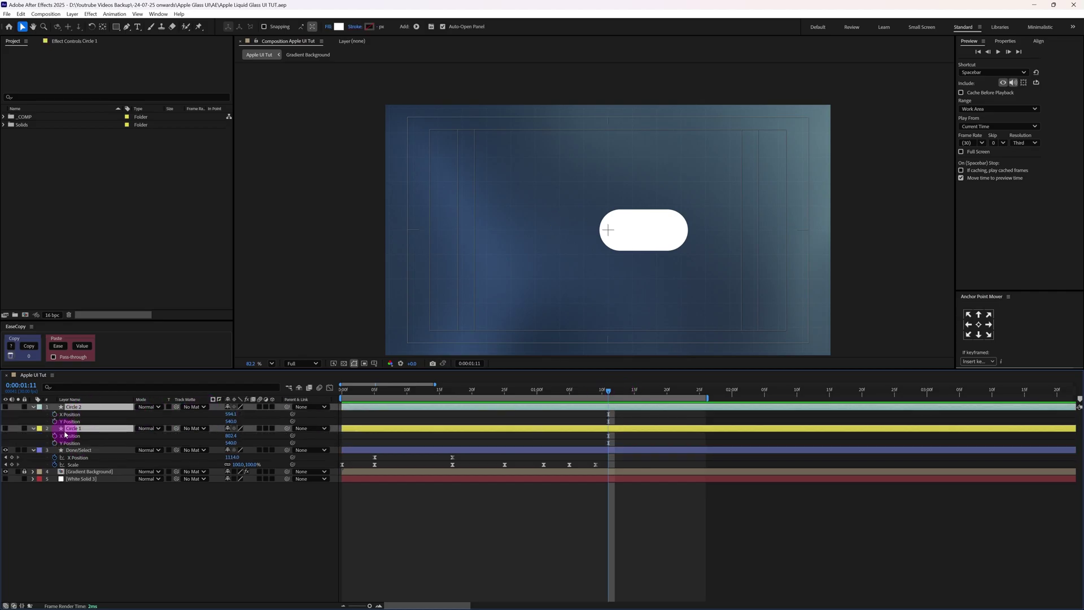
mouse_move(375, 389)
left_mouse_down()
mouse_move(341, 399)
mouse_move(387, 397)
mouse_move(375, 399)
left_mouse_up()
left_click(67, 421)
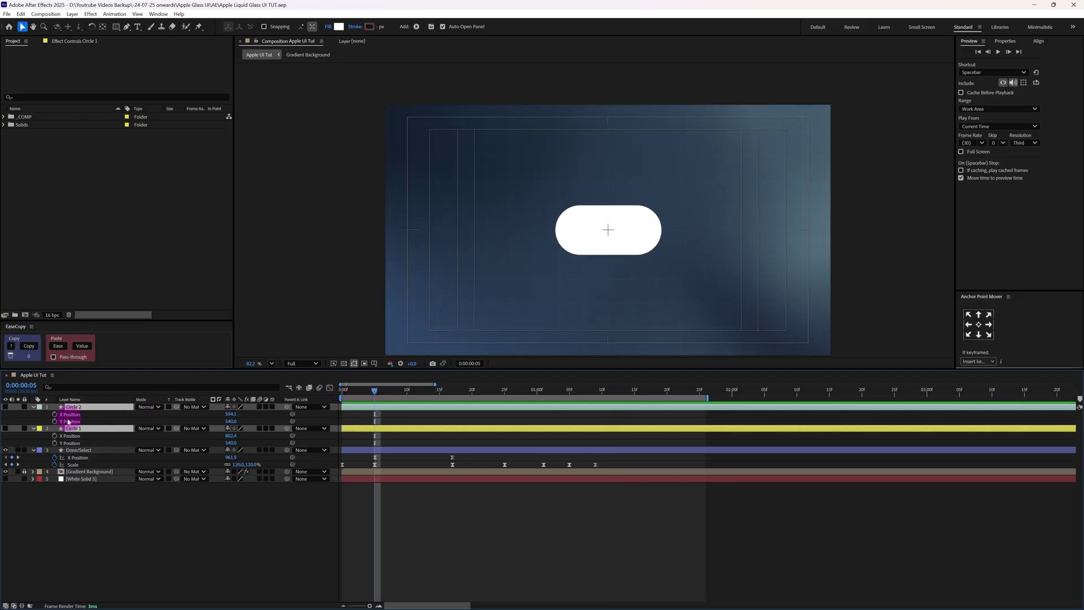
left_click(54, 422)
left_click(55, 414)
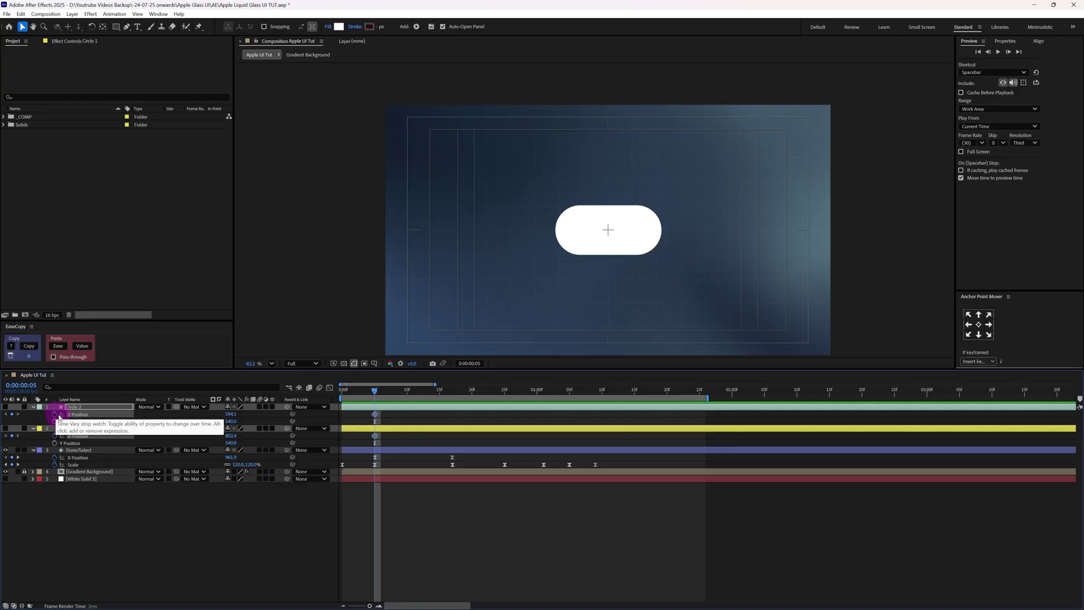
Add Scale keyframes to both circle layers at 0:00:00:05, reveal all their keyframed properties and make both layers visible
left_click(354, 418)
key("s")
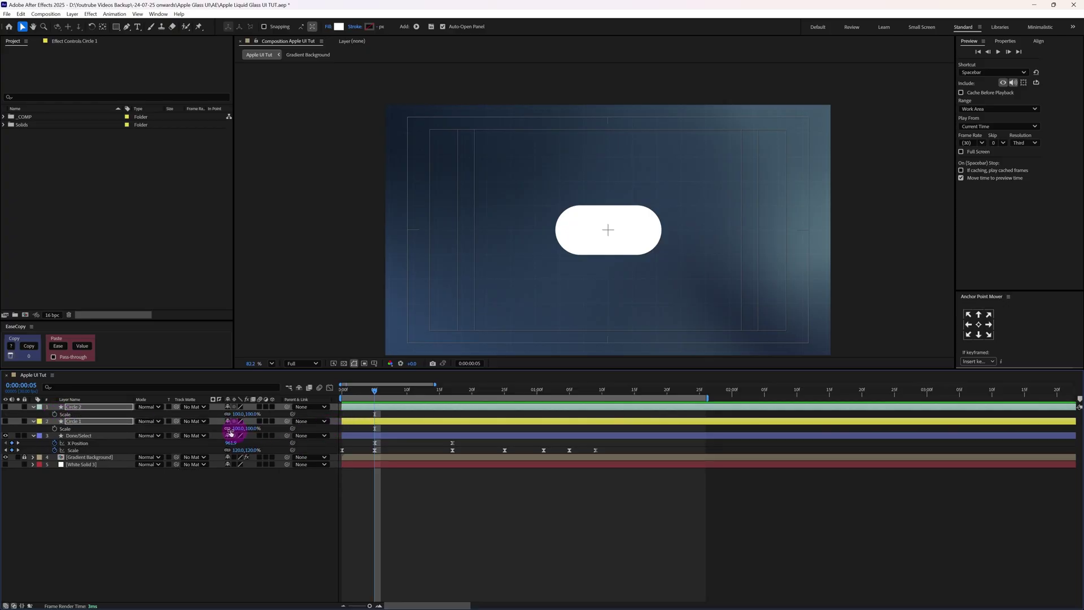
left_click(54, 414)
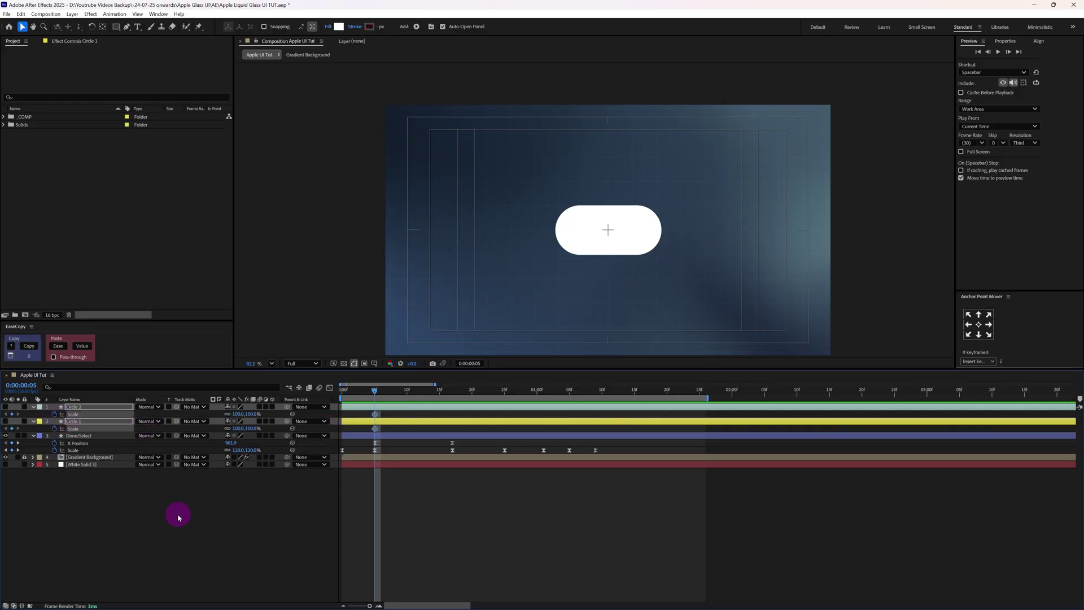
key("u")
left_click(7, 430)
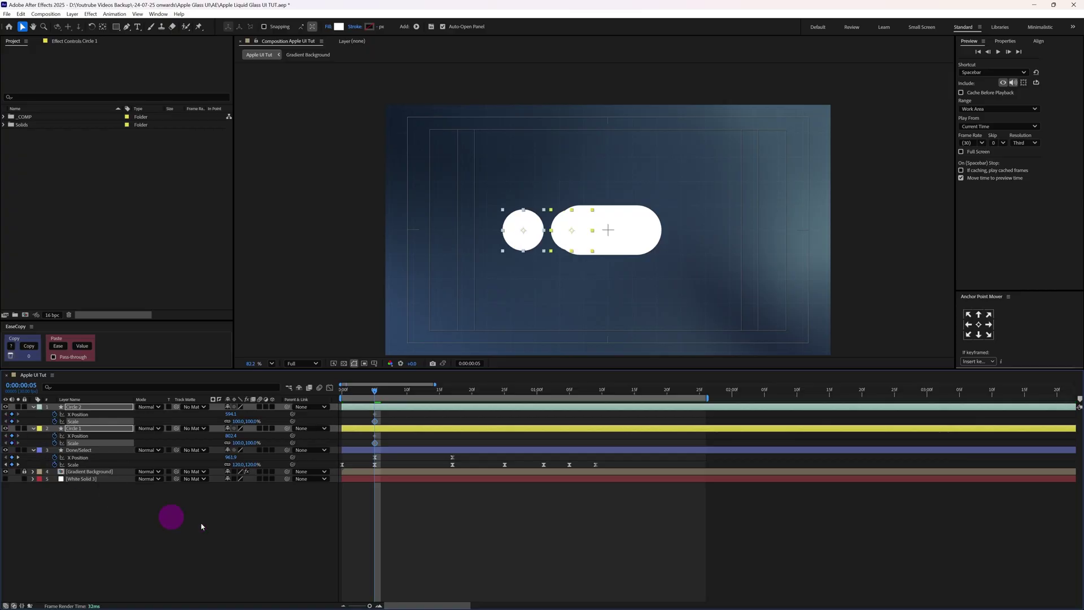
Add X Position and Scale keyframes with the current values to both circle layers at 0:00:00:17
left_click_drag(375, 395, 452, 403)
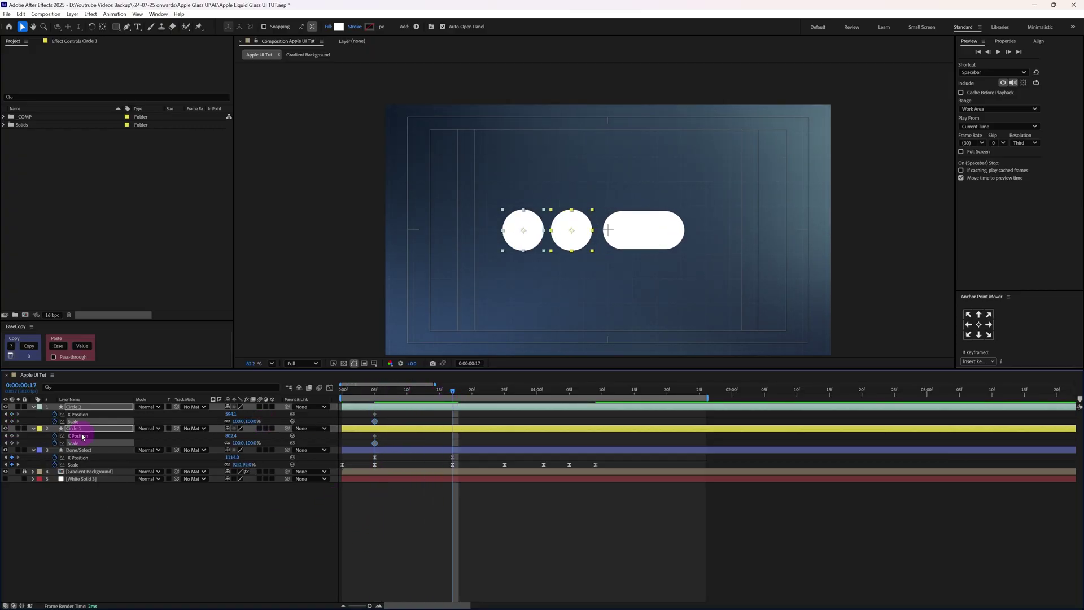
left_click(12, 421)
left_click(12, 442)
left_click(11, 435)
left_click(12, 413)
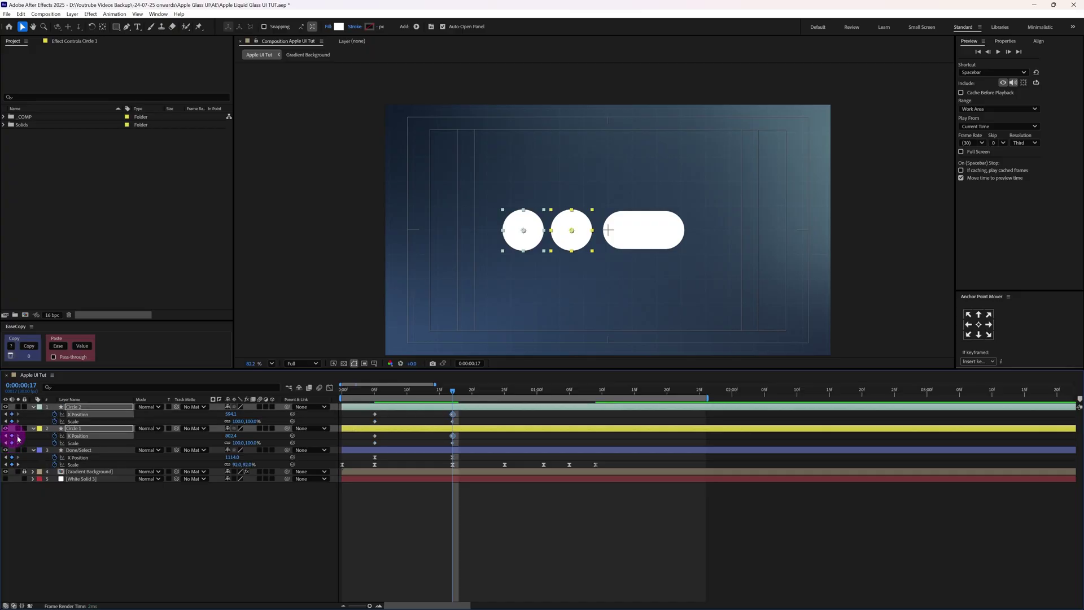
Return to 0:00:00:05 and set the Scale of both circles to 80%
left_click(375, 392)
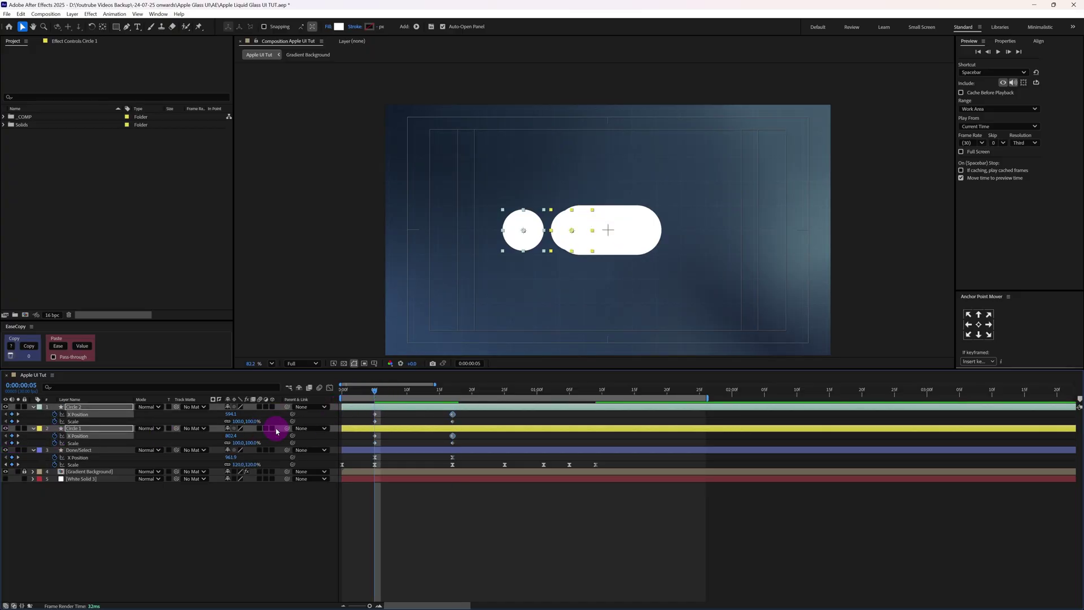
left_click(238, 421)
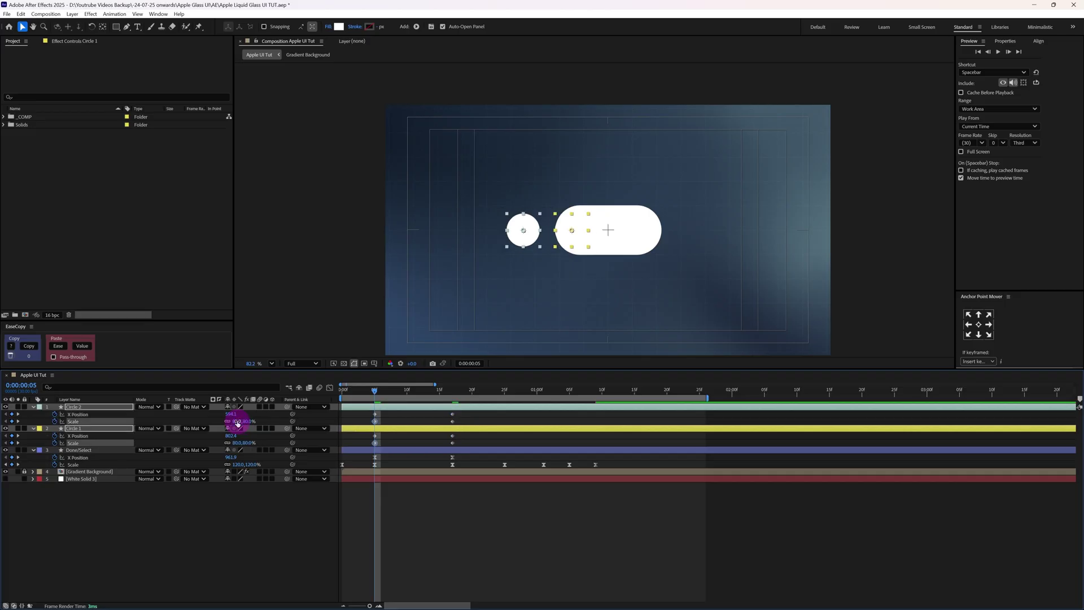
key("Return")
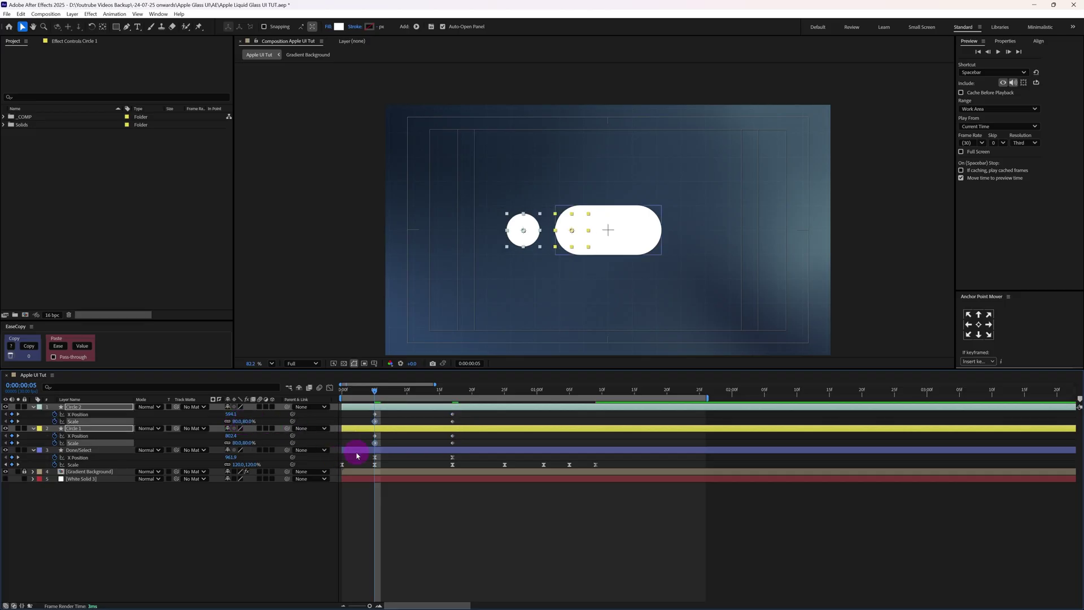
Align both circles horizontally onto each other, move them together behind the centre of the pill at 0:00:00:05, and save the project
left_click(1038, 41)
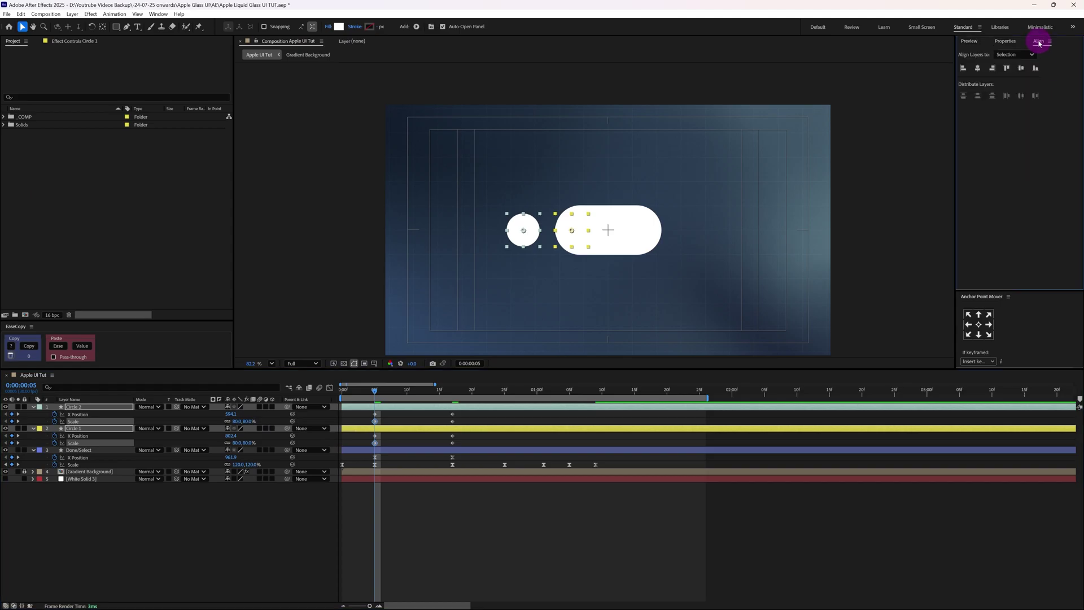
left_click(978, 68)
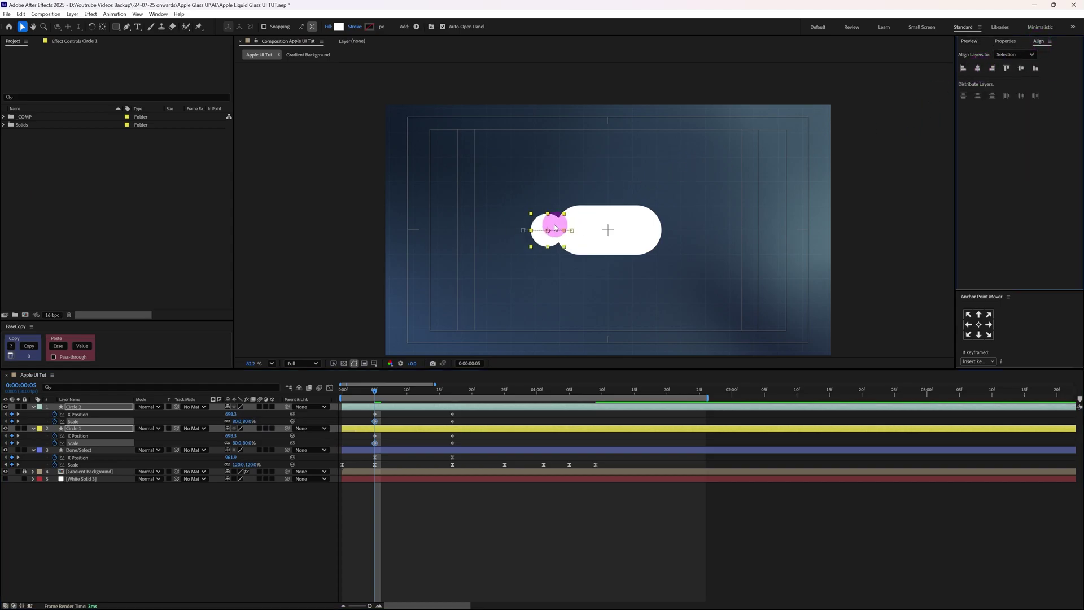
left_click_drag(587, 227, 615, 229)
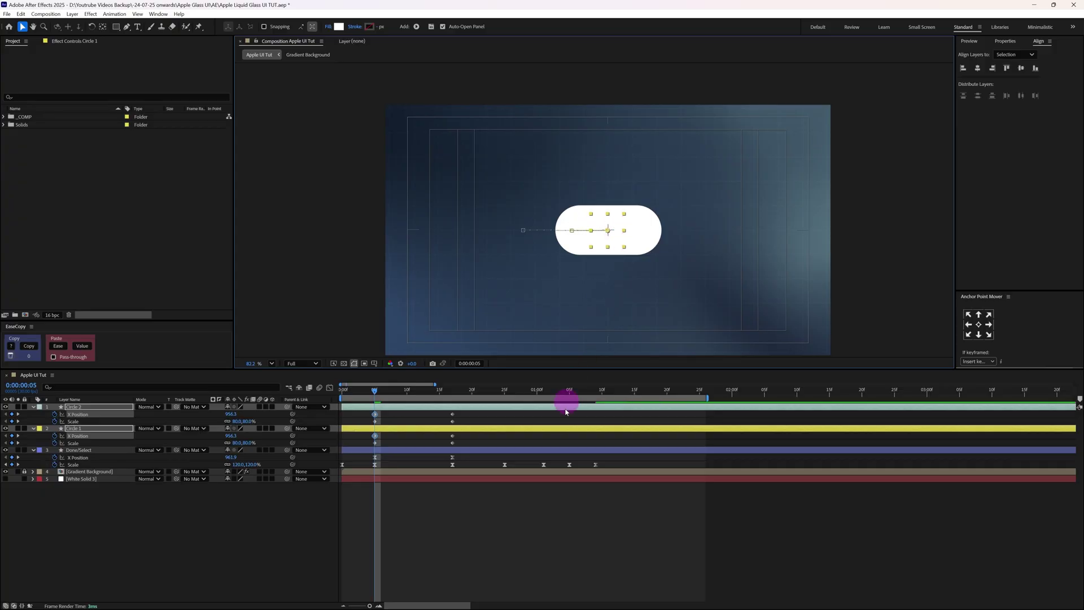
left_click(412, 514)
key("ctrl+s")
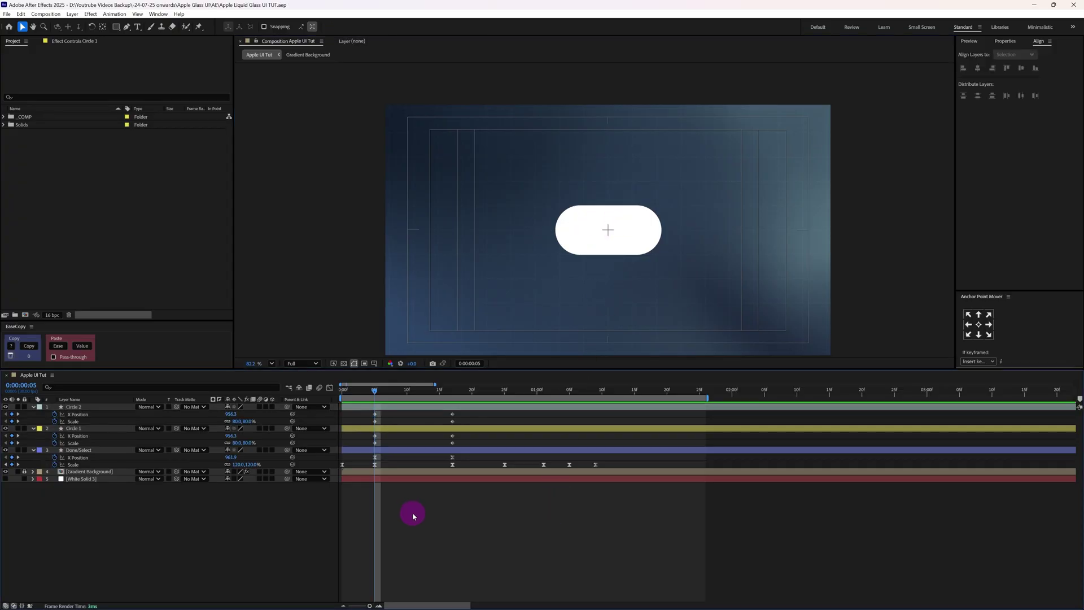
Go to the keyframes at 0:00:00:17 and set Circle 2's Scale to 112%
key("k")
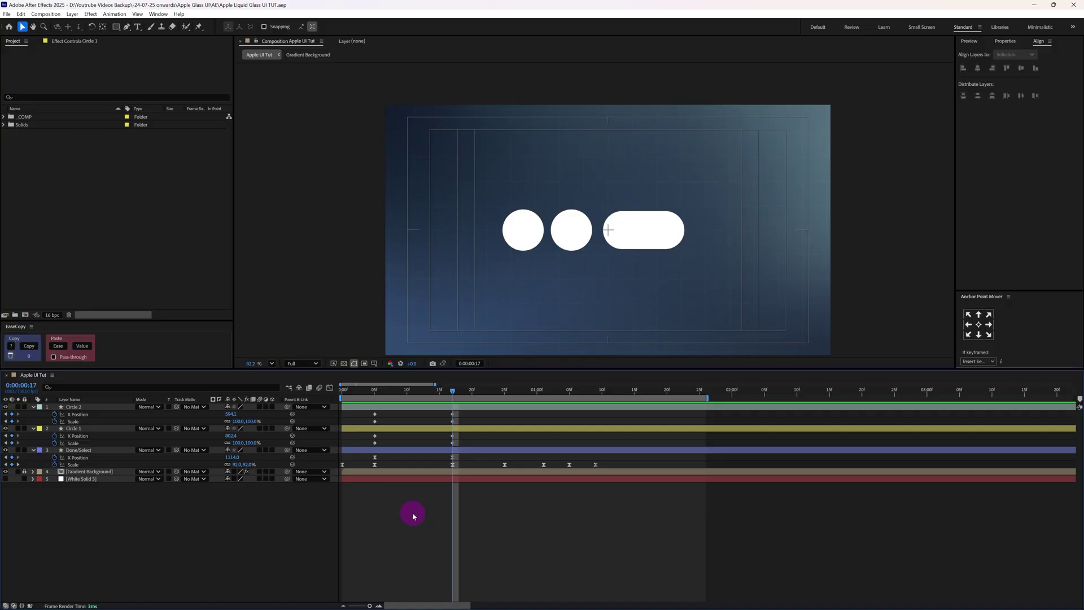
left_click(238, 421)
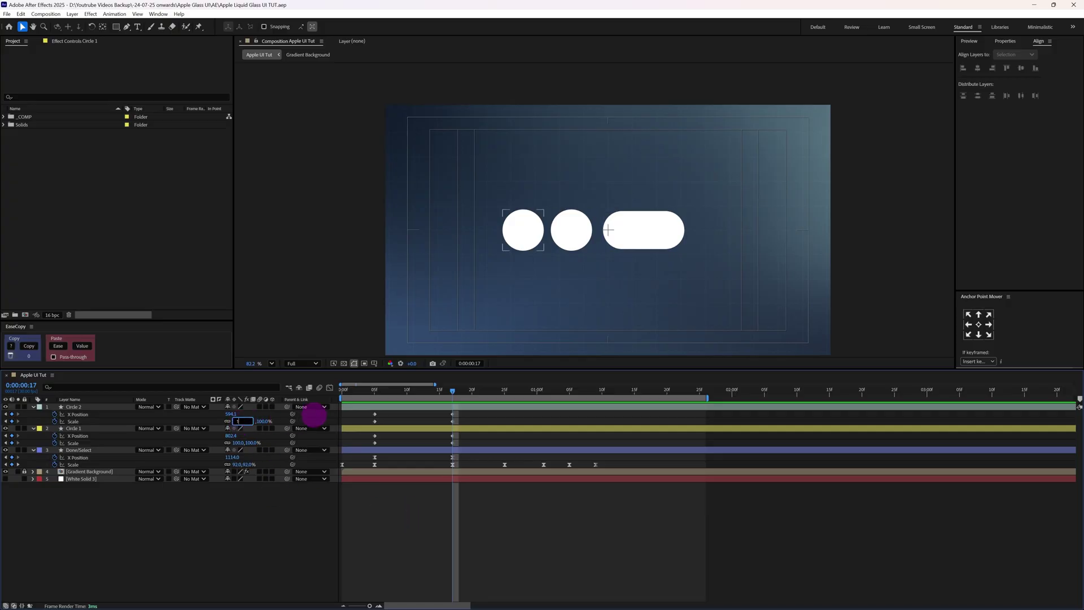
key("Return")
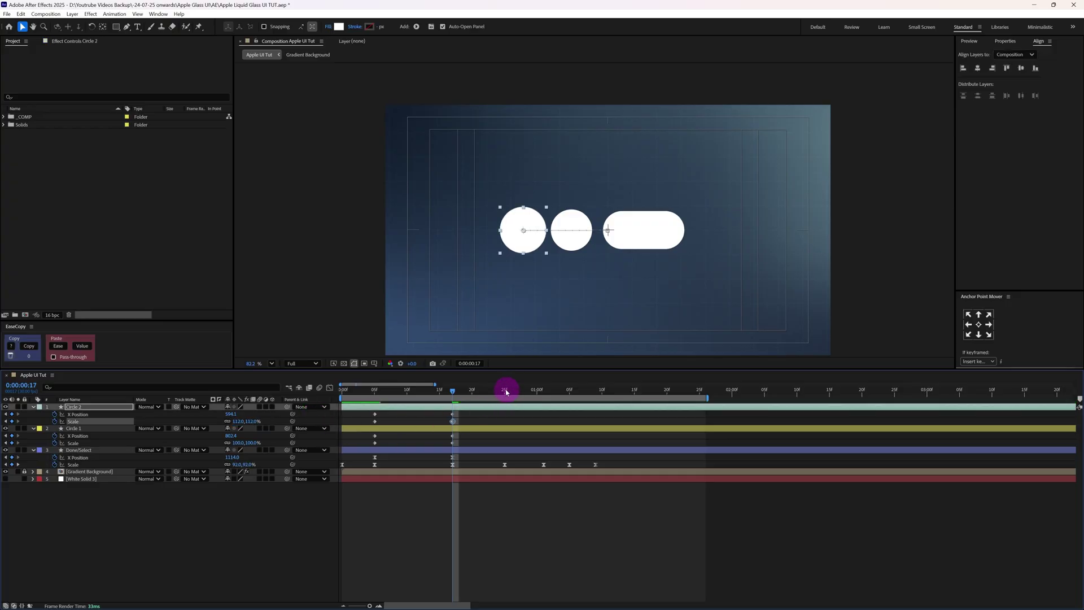
Go to 0:00:00:25 and set the Scale of both Circle 1 and Circle 2 to 96%
left_click(503, 390)
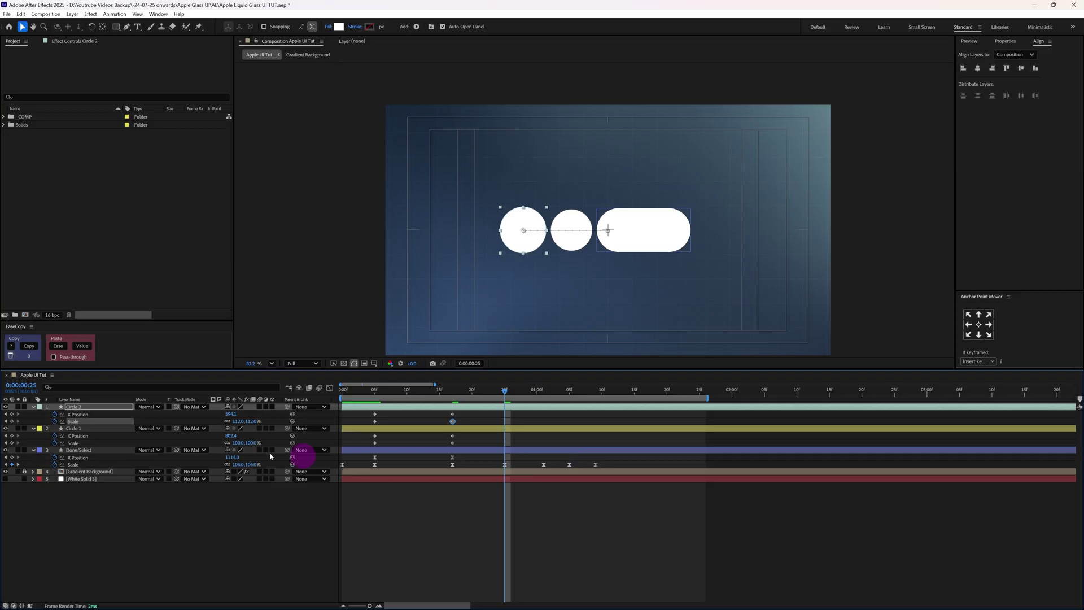
left_click(45, 407)
left_click(509, 431, "shift")
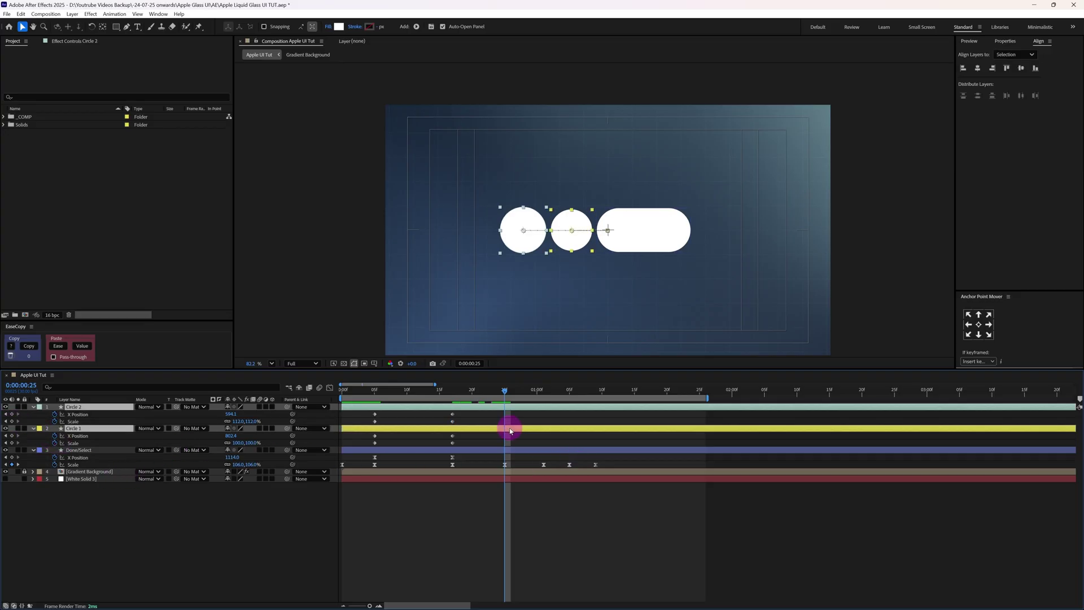
left_click(243, 420)
type("96")
key("Return")
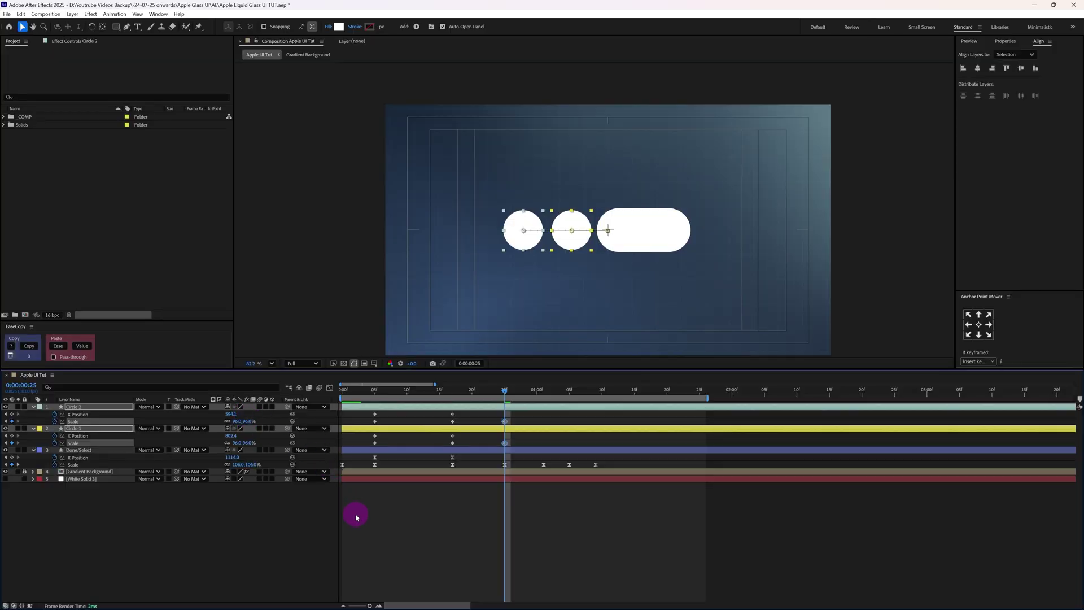
Advance to the pill's keyframe at 0:00:01:01 and set both circles' Scale to 101%
key("k")
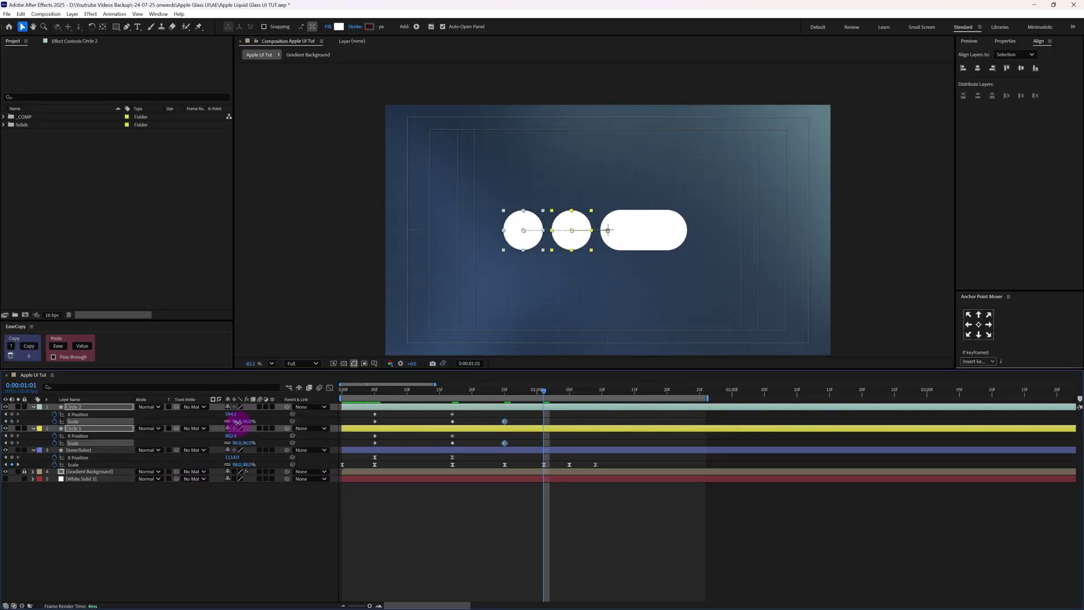
left_click(239, 421)
key("Return")
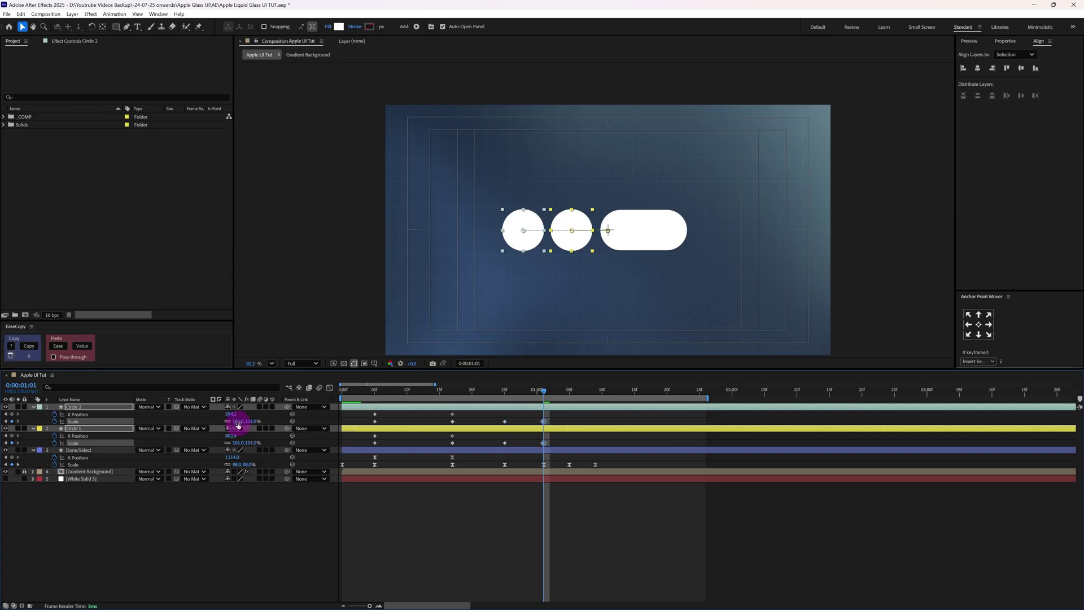
Advance to the pill's keyframe at 0:00:01:05 and set both circles' Scale to 99.8%
key("k")
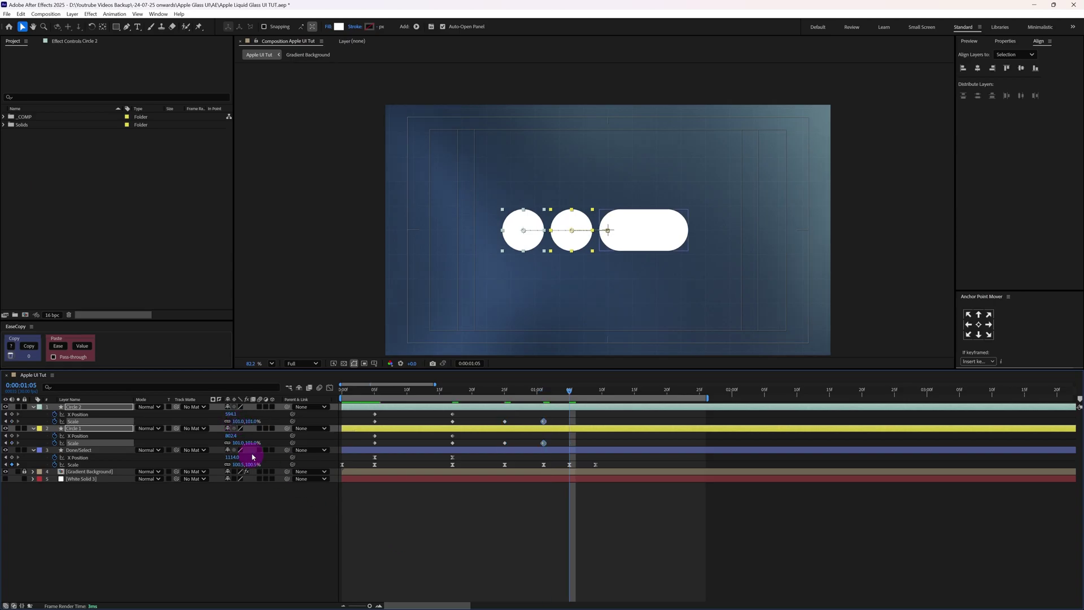
left_click(237, 421)
type("99.8")
key("Return")
Advance to 0:00:01:09 and set the final Scale keyframe of both circles to 100%
key("k")
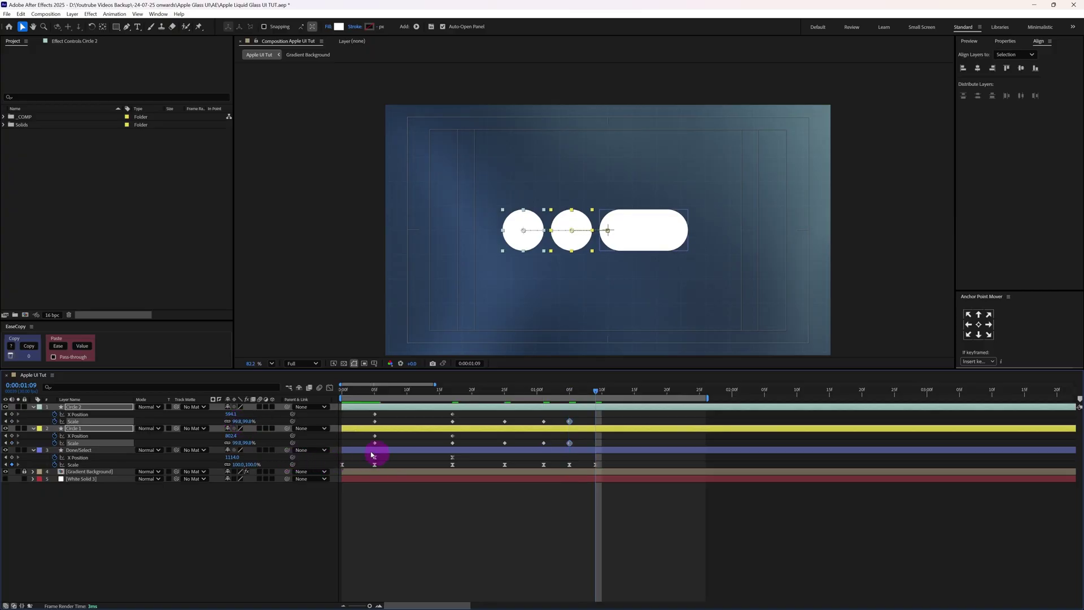
left_click(237, 420)
type("100")
key("Return")
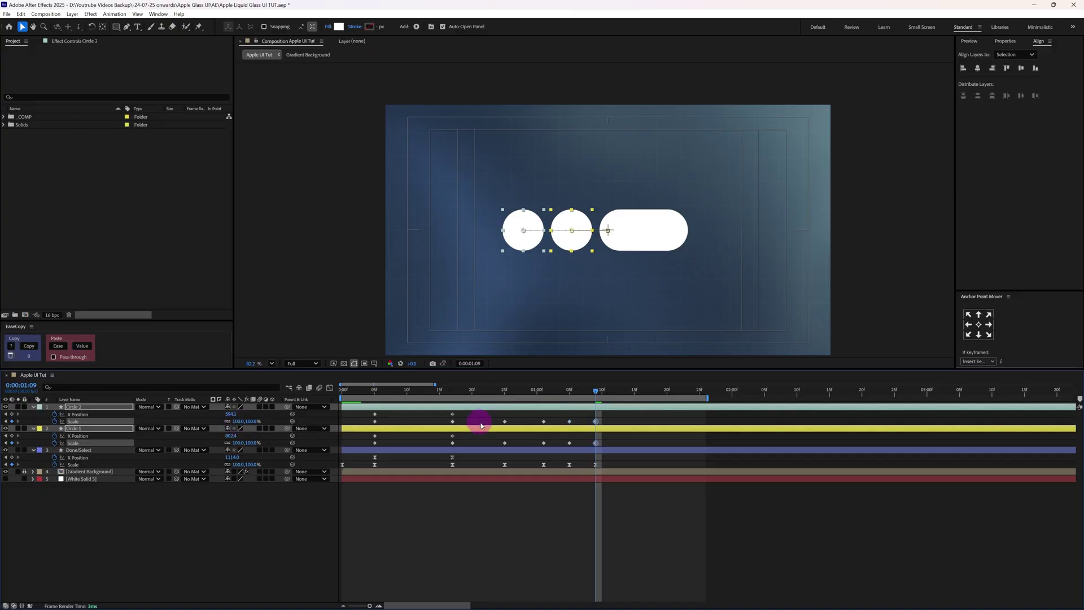
Apply Easy Ease to all keyframes of Circle 1 and Circle 2, and transfer the Done/Select pill's Scale easing to both circles' Scale keyframes
left_click_drag(605, 413, 373, 442)
key("F9")
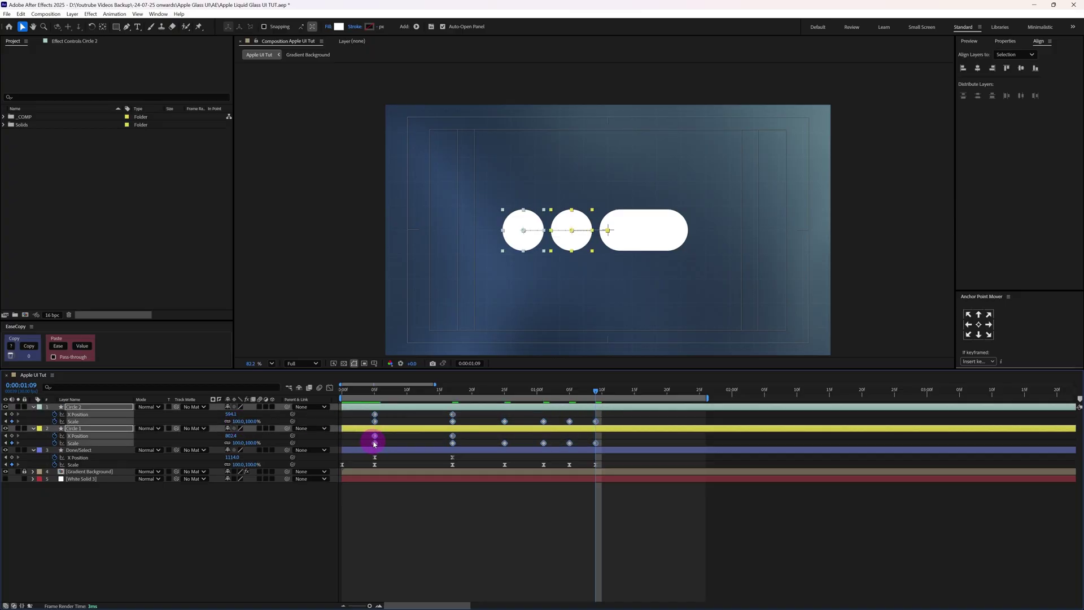
left_click_drag(602, 466, 372, 469)
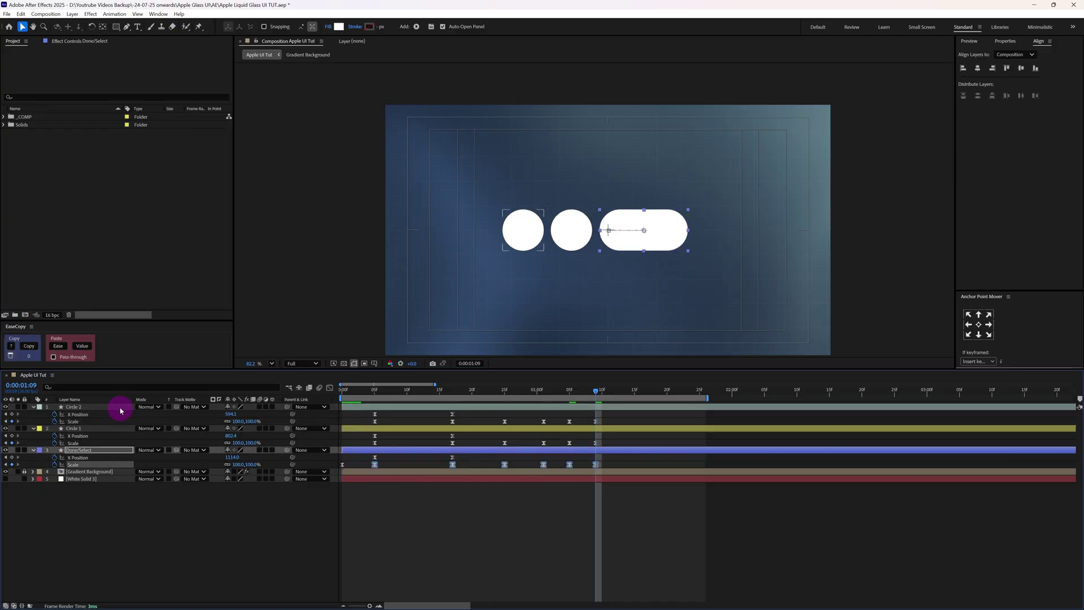
left_click(29, 347)
left_click_drag(458, 415, 370, 424)
left_click_drag(598, 448, 341, 443)
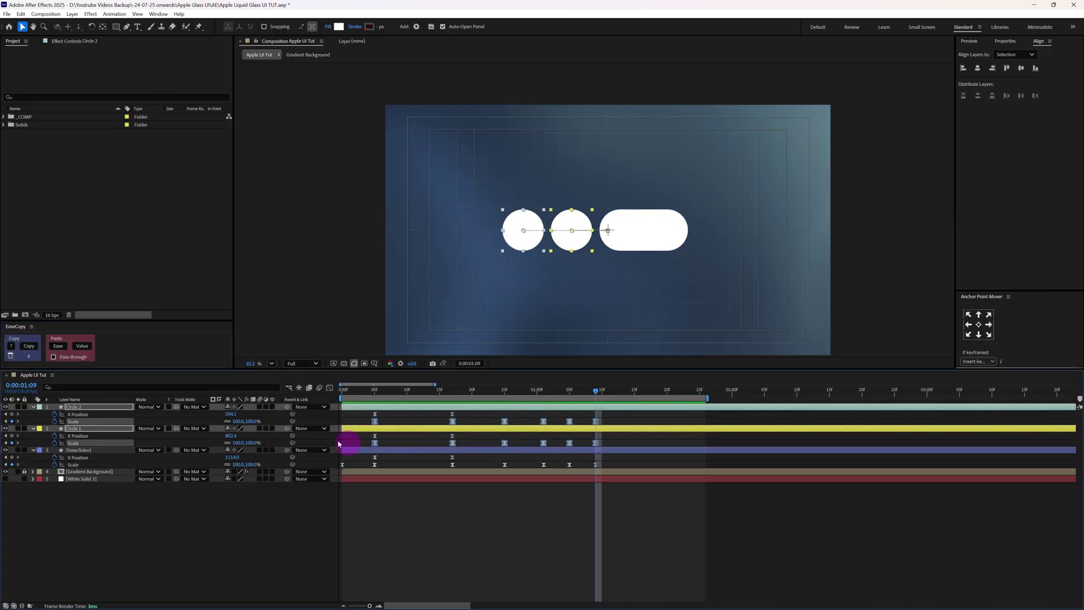
left_click(59, 349)
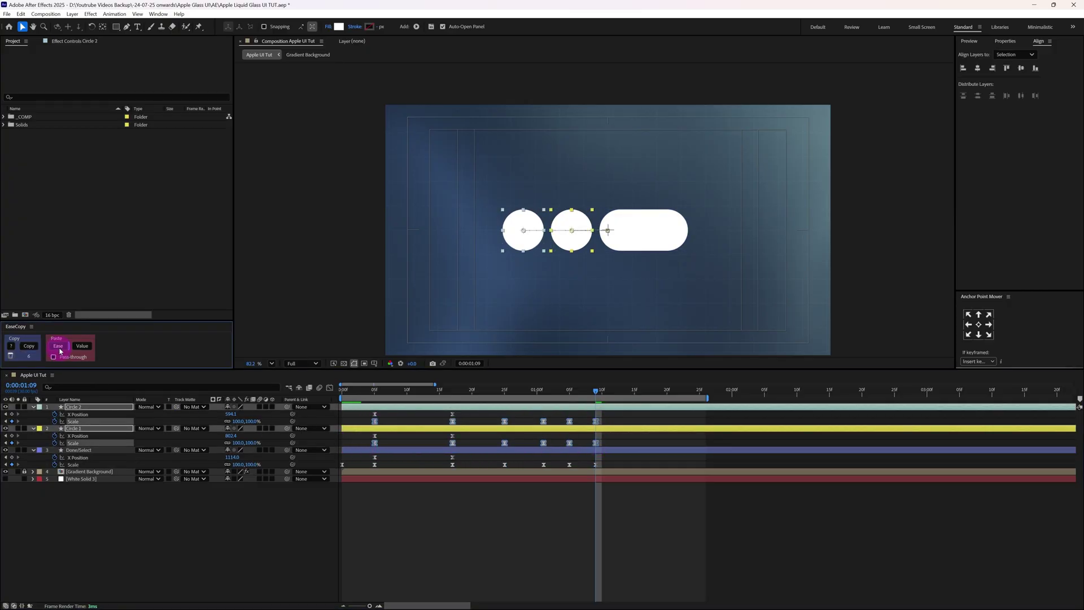
Copy the easing of the Done/Select pill's two X Position keyframes and select Circle 1's X Position keyframes to receive it
left_click(460, 460)
left_click(362, 459)
left_click_drag(362, 459, 456, 460)
left_click(29, 346)
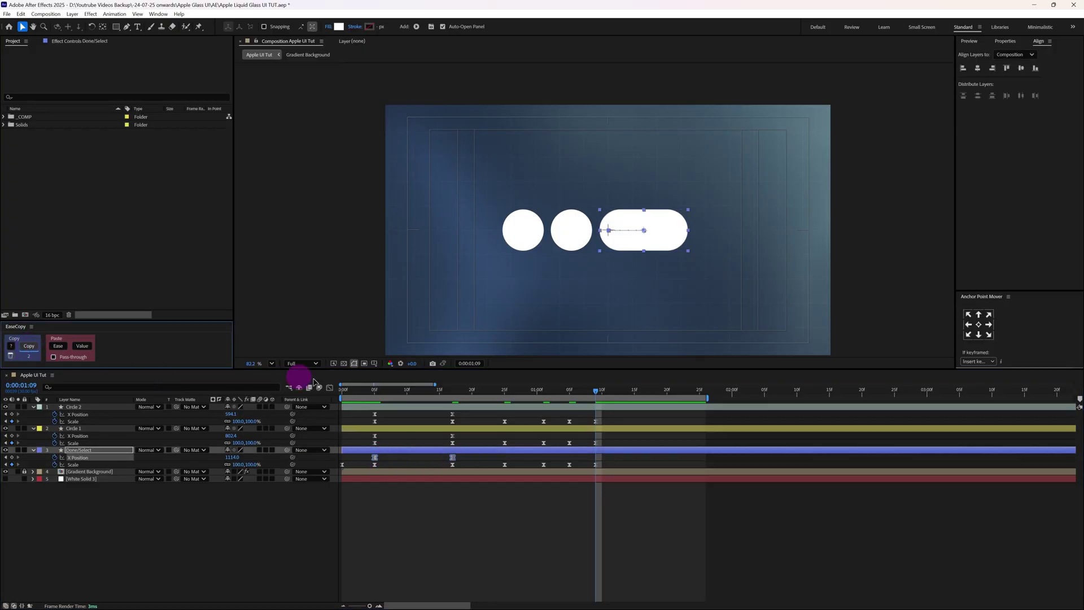
left_click(364, 431)
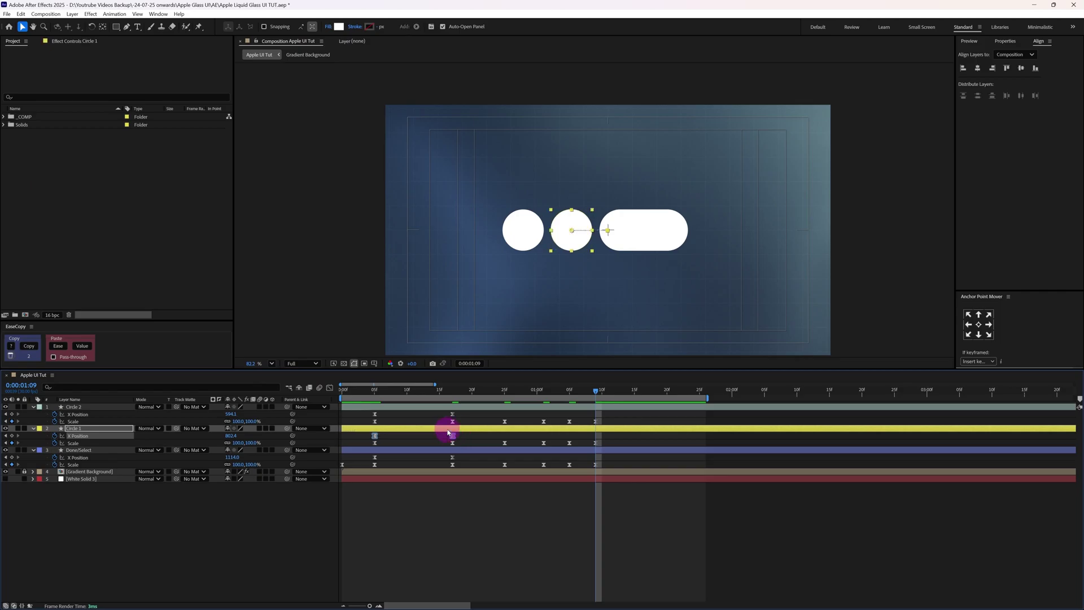
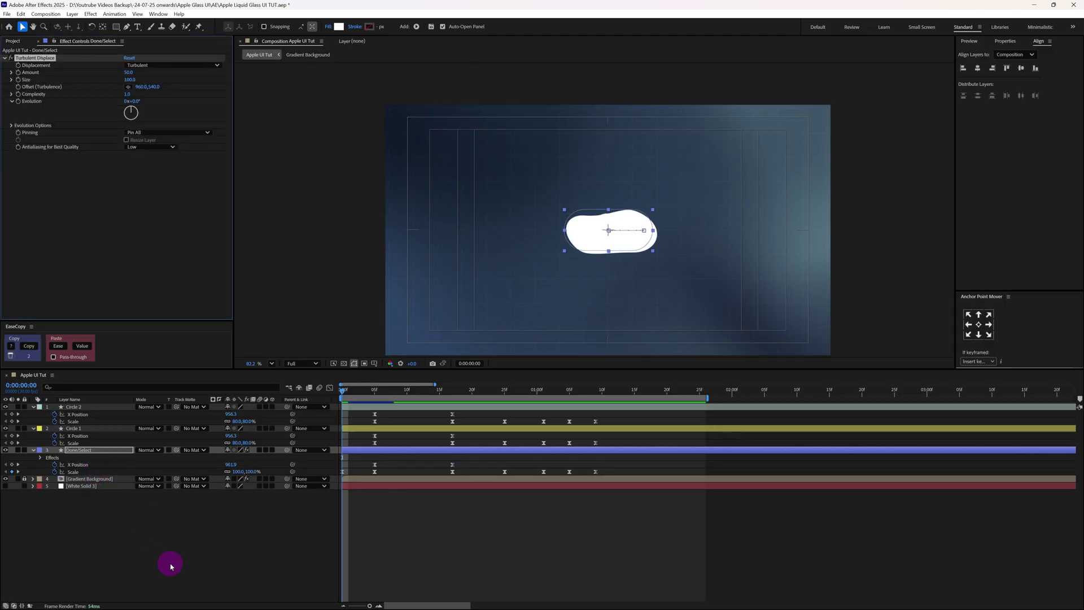
Set the pill's Turbulent Displace effect to Bulge displacement with a Size of 150
left_click(190, 69)
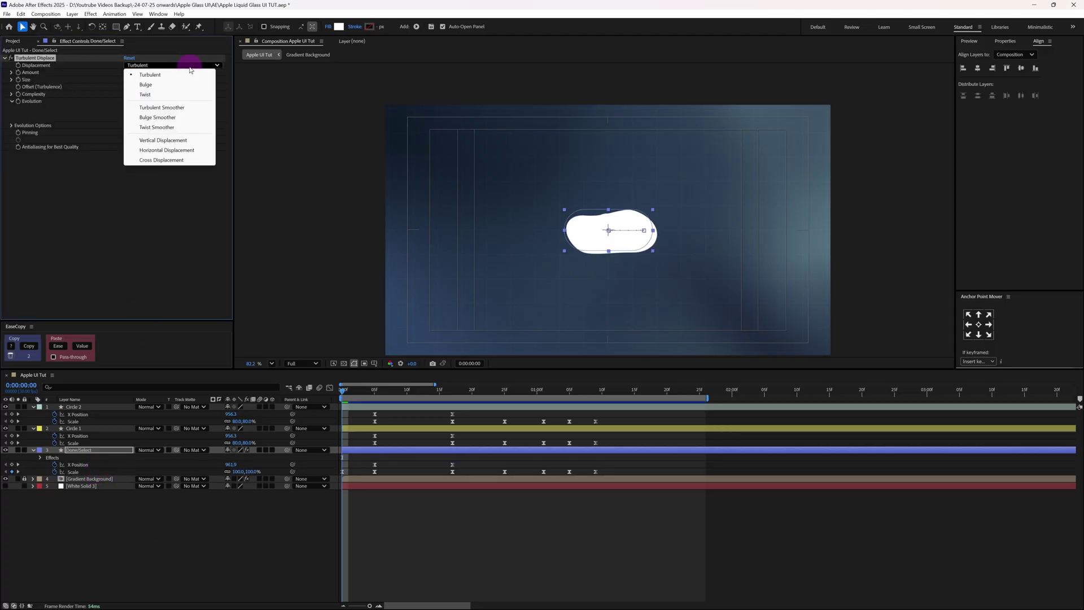
left_click(130, 88)
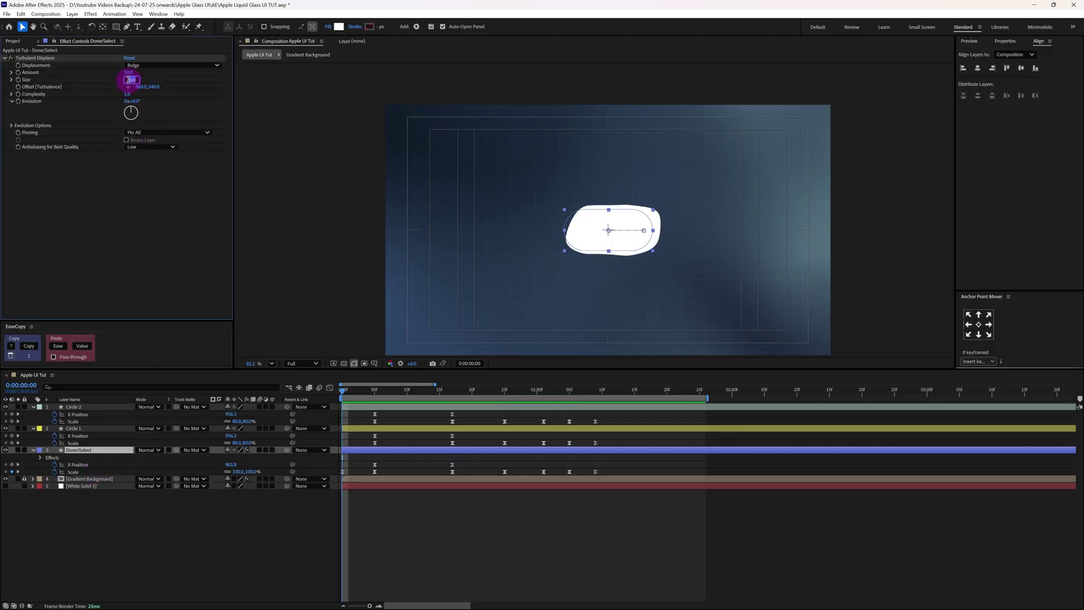
left_click(129, 81)
type("150")
key("Return")
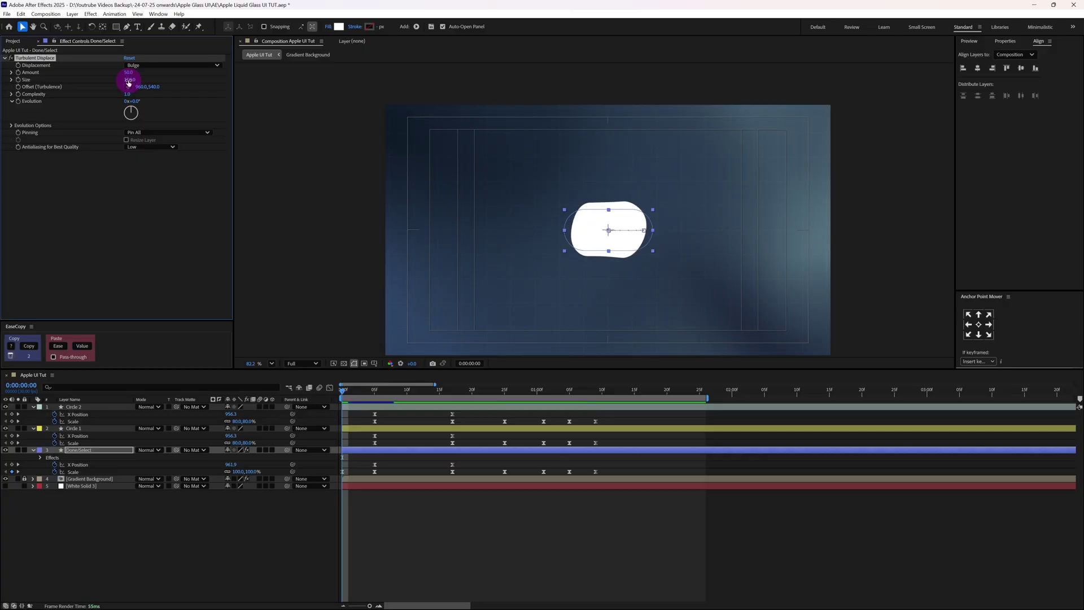
Keyframe the Turbulent Displace Amount at 0 on the first frame and at 12 on 0:00:00:05
left_click(18, 72)
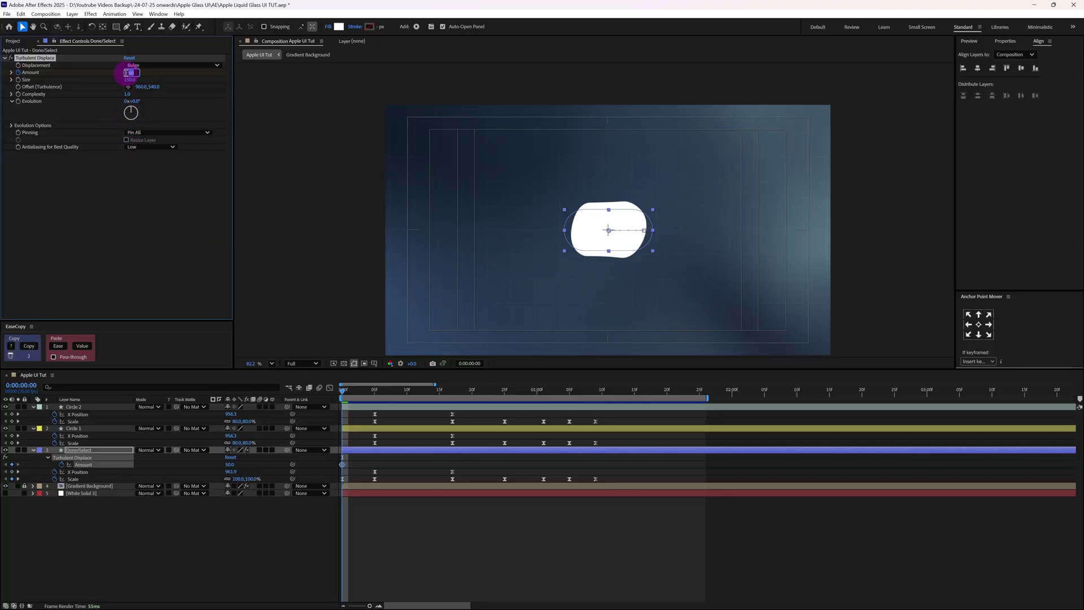
key("Return")
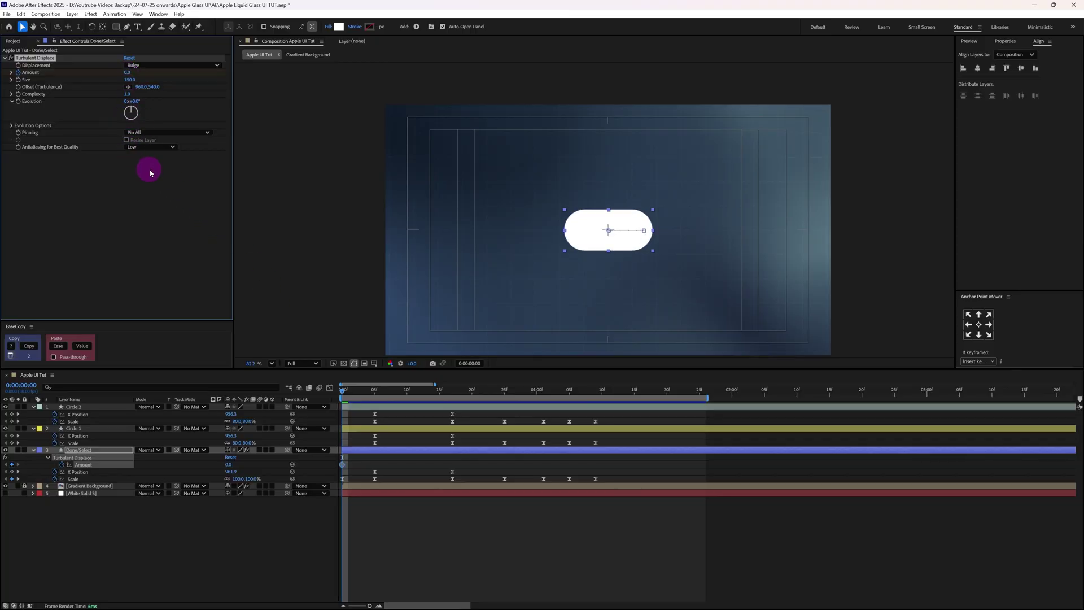
key("k")
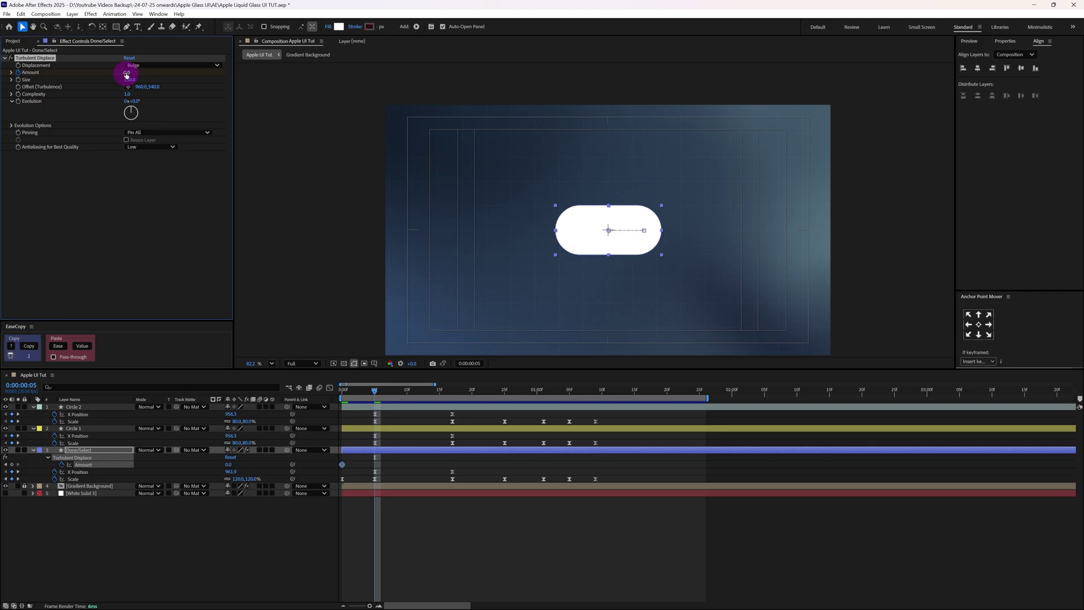
left_click(126, 74)
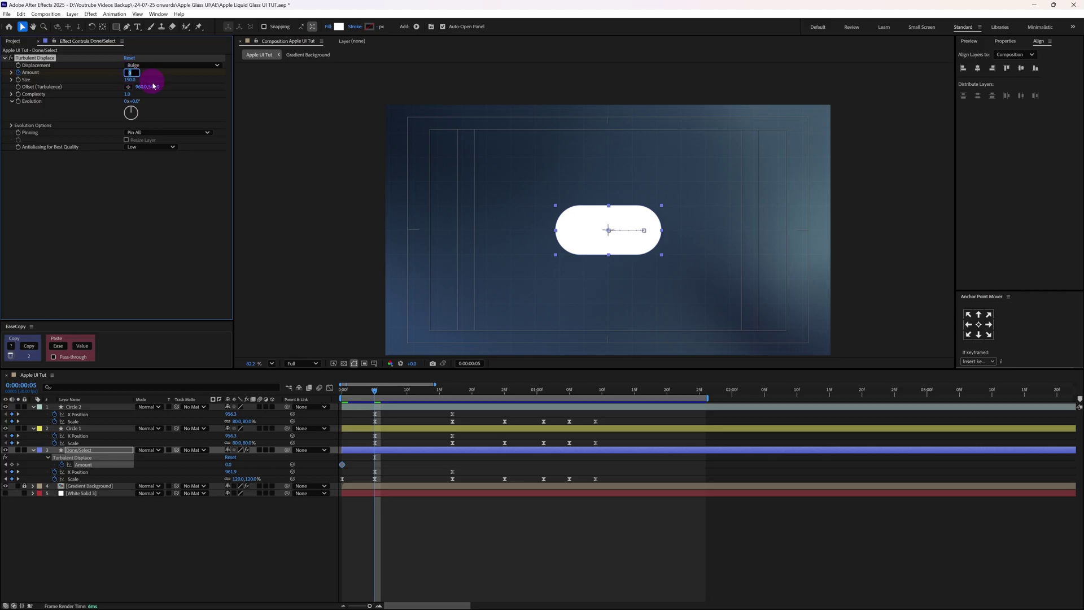
left_click(156, 122)
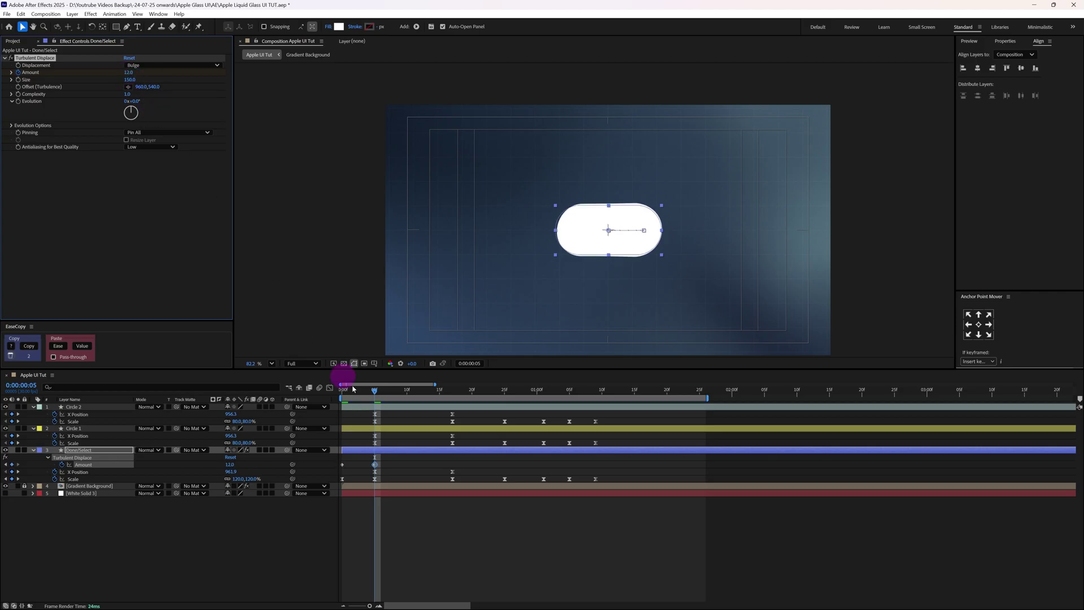
Advance to the pill's keyframe at 0:00:00:17 and set the Turbulent Displace Amount to -12
left_click(458, 554)
key("k")
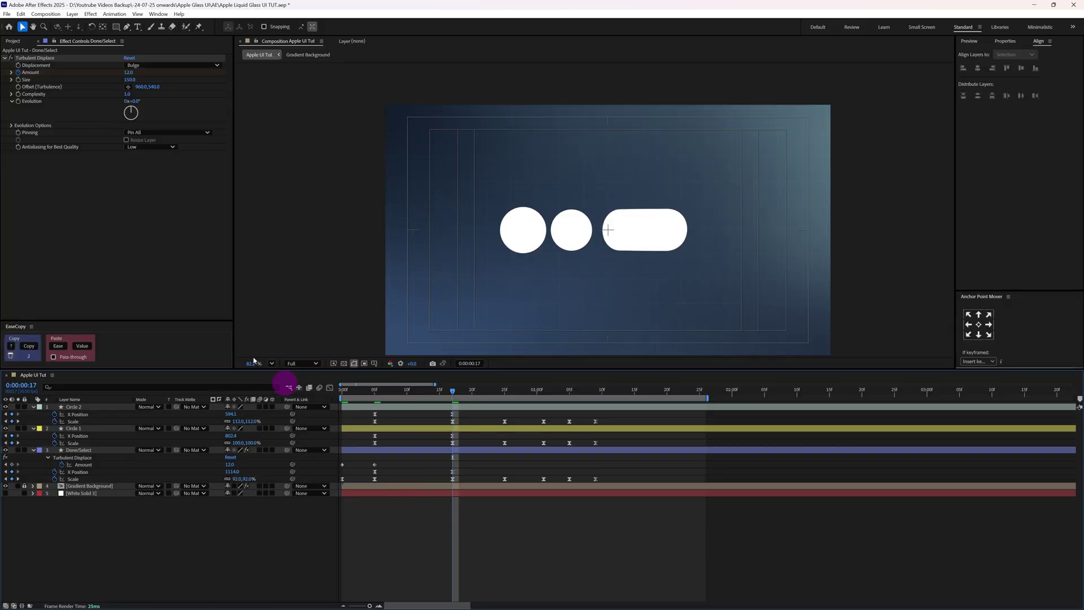
left_click(128, 73)
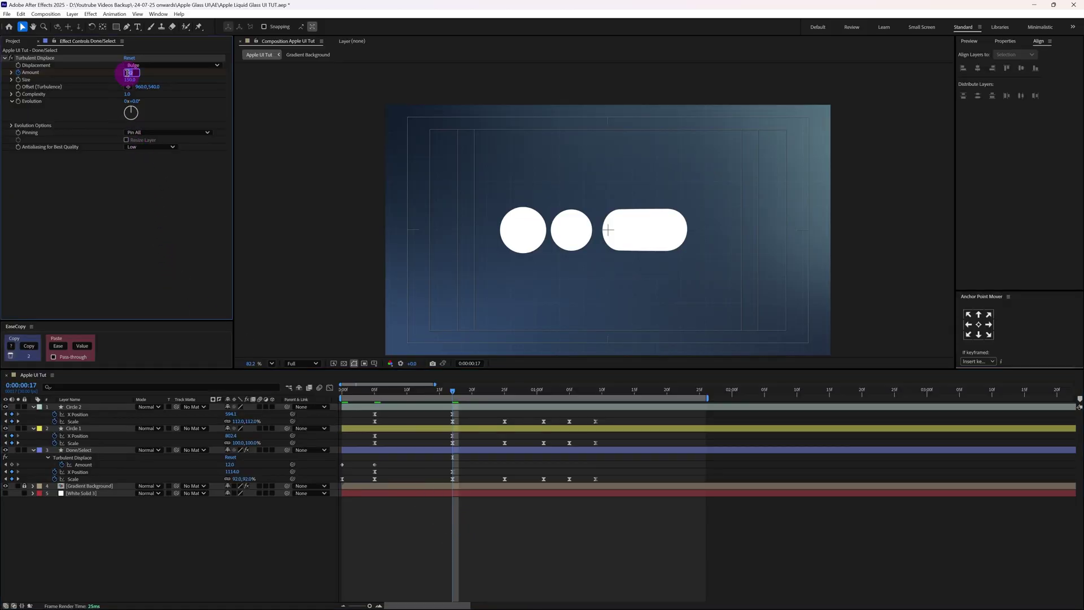
type("-12")
key("Return")
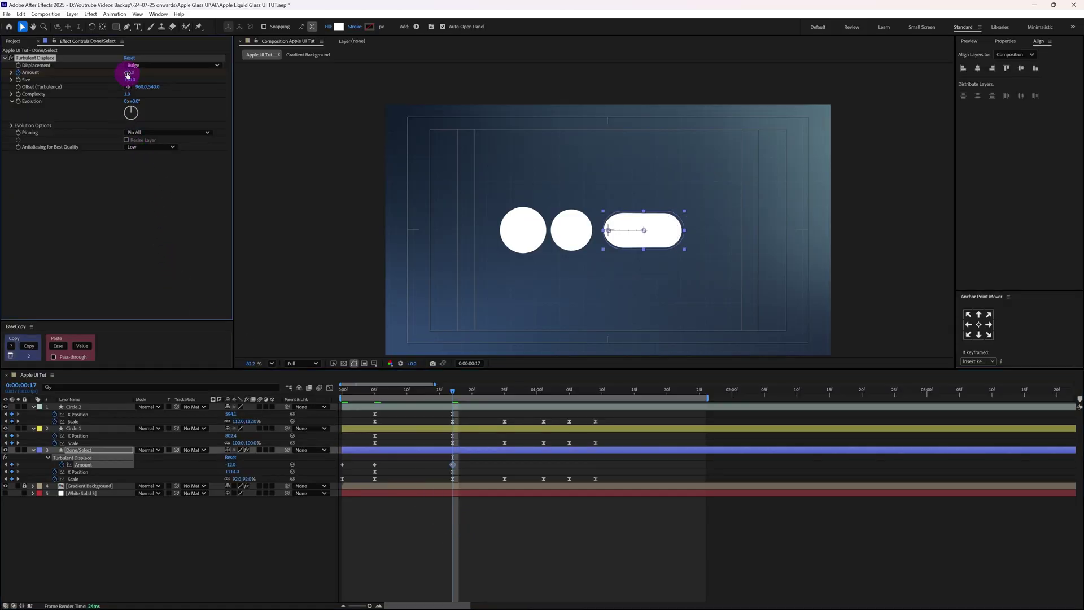
Set the Turbulent Displace Amount to 8 at 0:00:00:25 and to -4 at 0:00:01:01
left_click(424, 520)
key("k")
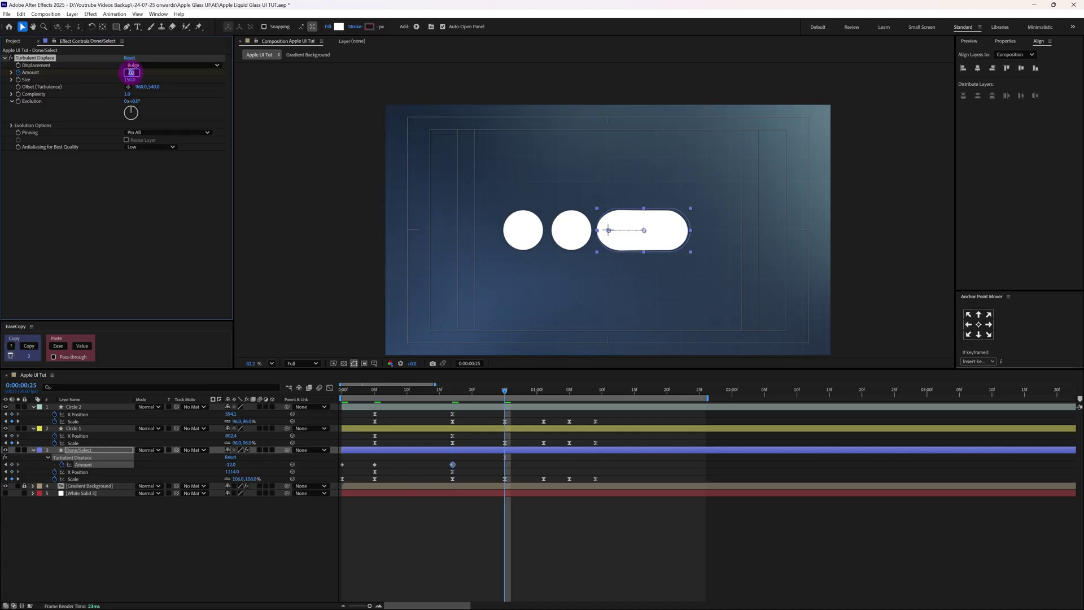
key("Return")
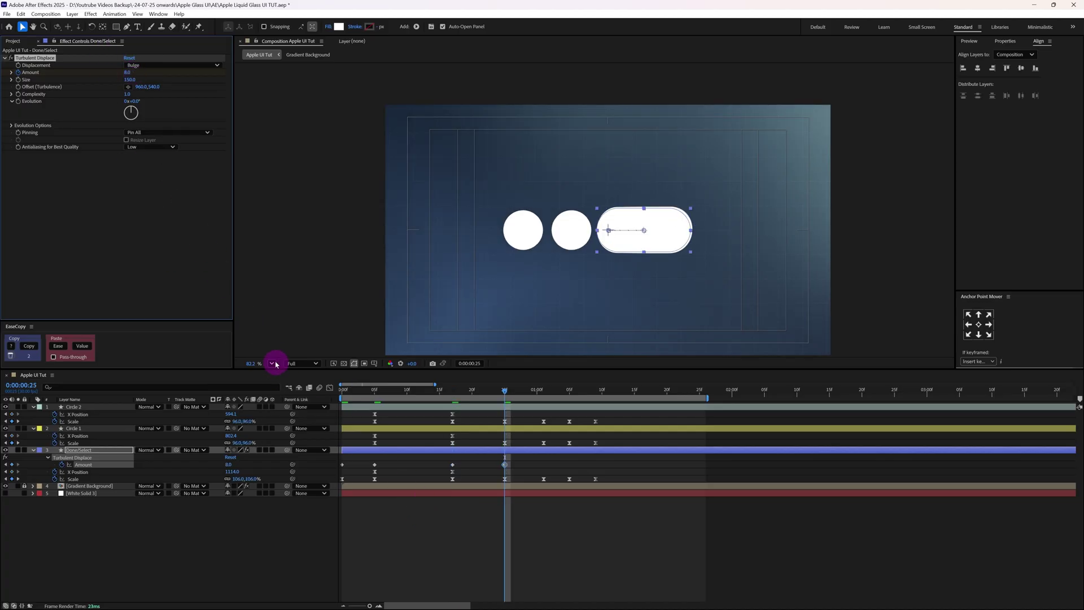
key("k")
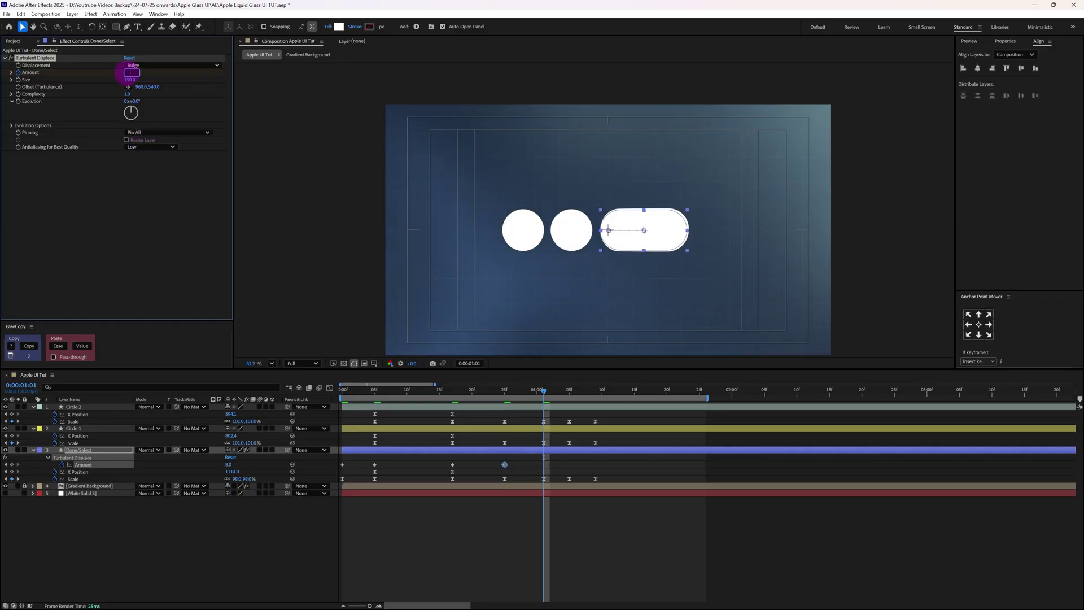
key("Return")
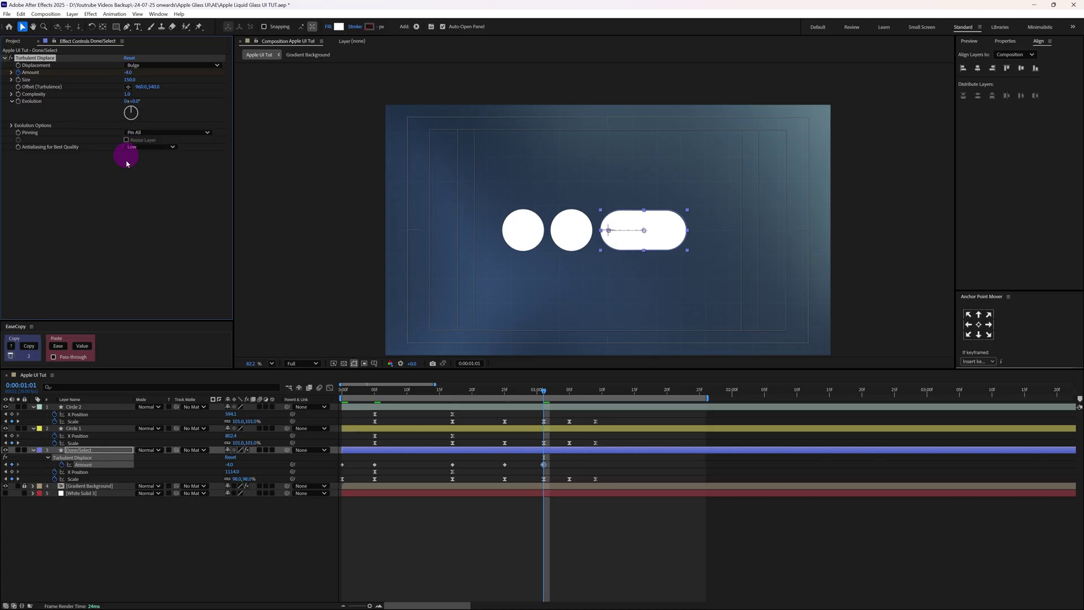
Advance to the pill's keyframe at 0:00:01:05 and set the Turbulent Displace Amount to 1
key("k")
left_click(128, 72)
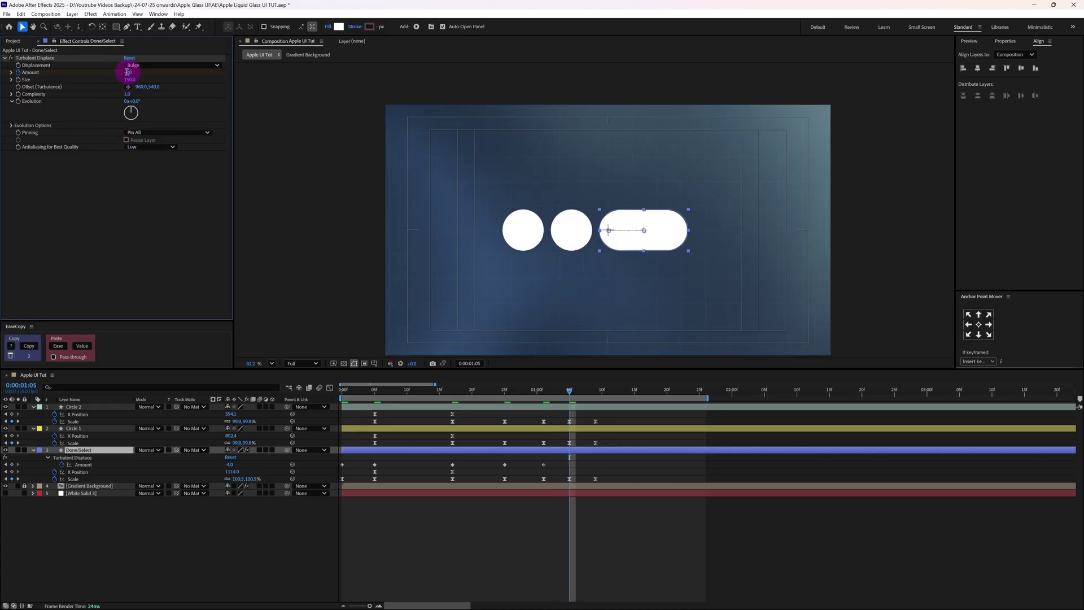
key("Return")
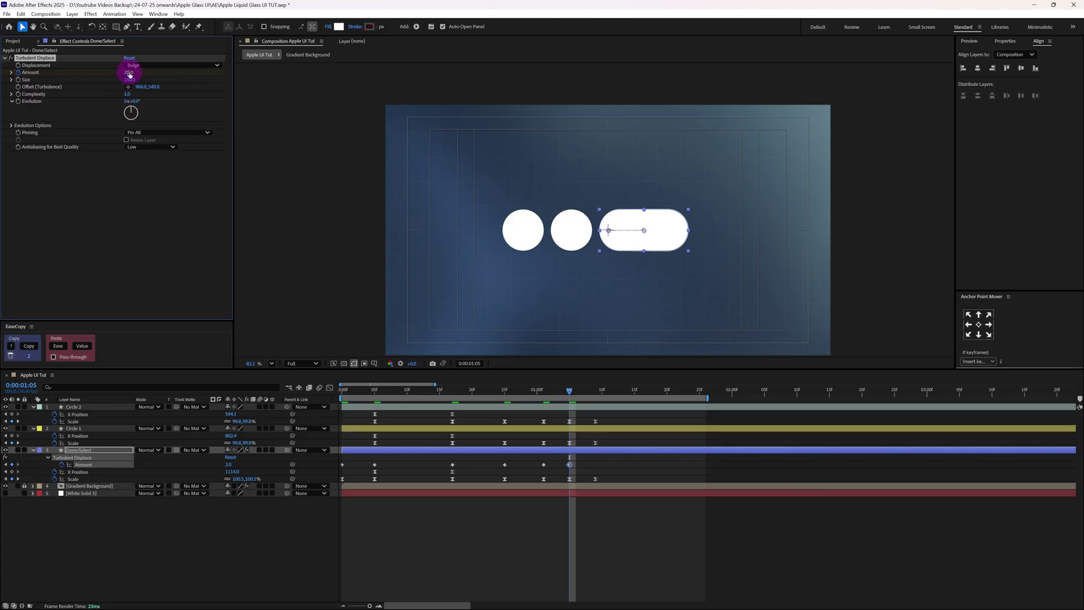
type("1")
key("Return")
Move four frames forward to 0:00:01:09 and set the final Turbulent Displace Amount to 0
key("Page_Down")
key("Page_Down")
key("Page_Down")
key("Page_Down")
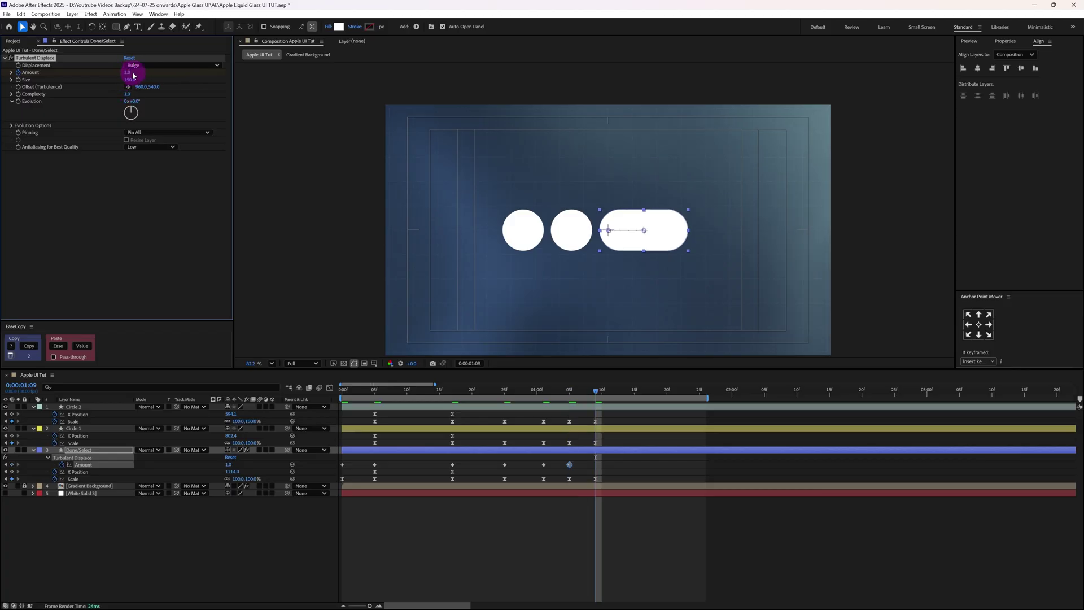
key("Return")
Copy the easing of the pill's Scale keyframes and paste it onto all of its Turbulent Displace Amount keyframes with EaseCopy
left_click_drag(605, 462, 334, 460)
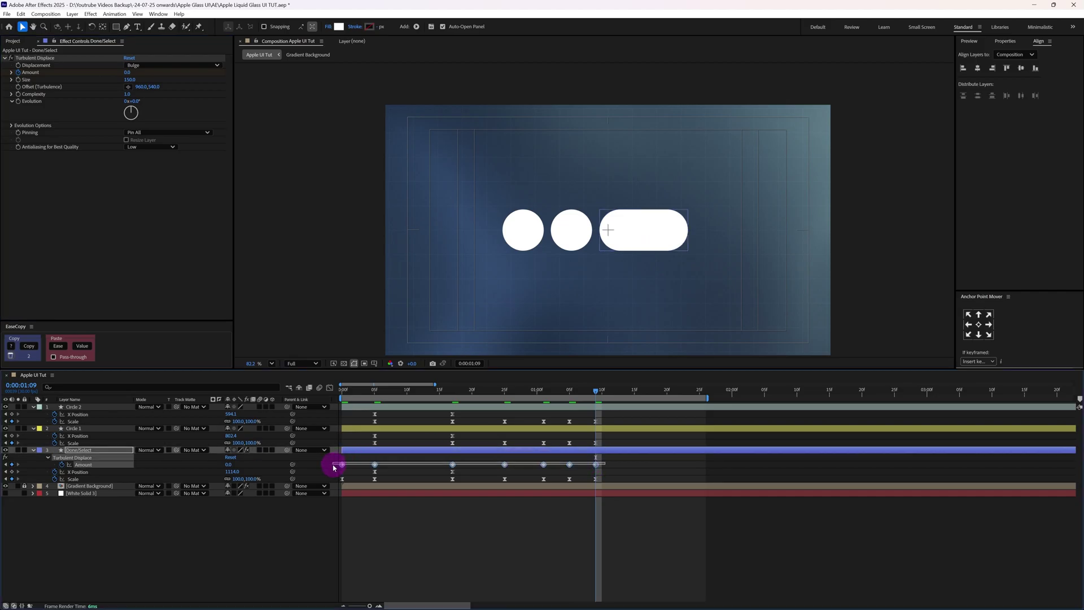
left_click_drag(605, 477, 338, 489)
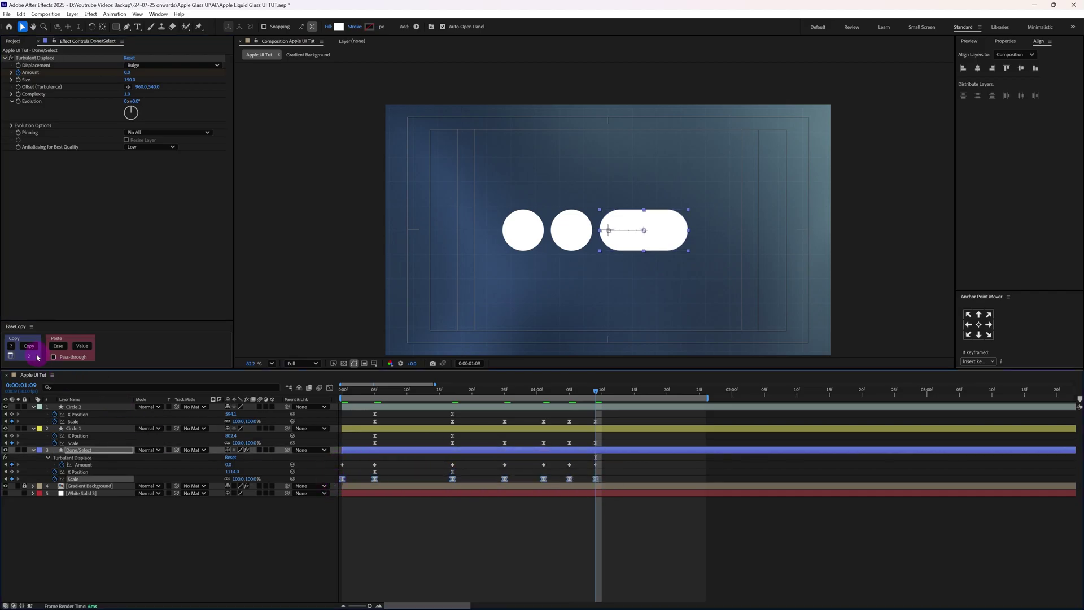
left_click(35, 348)
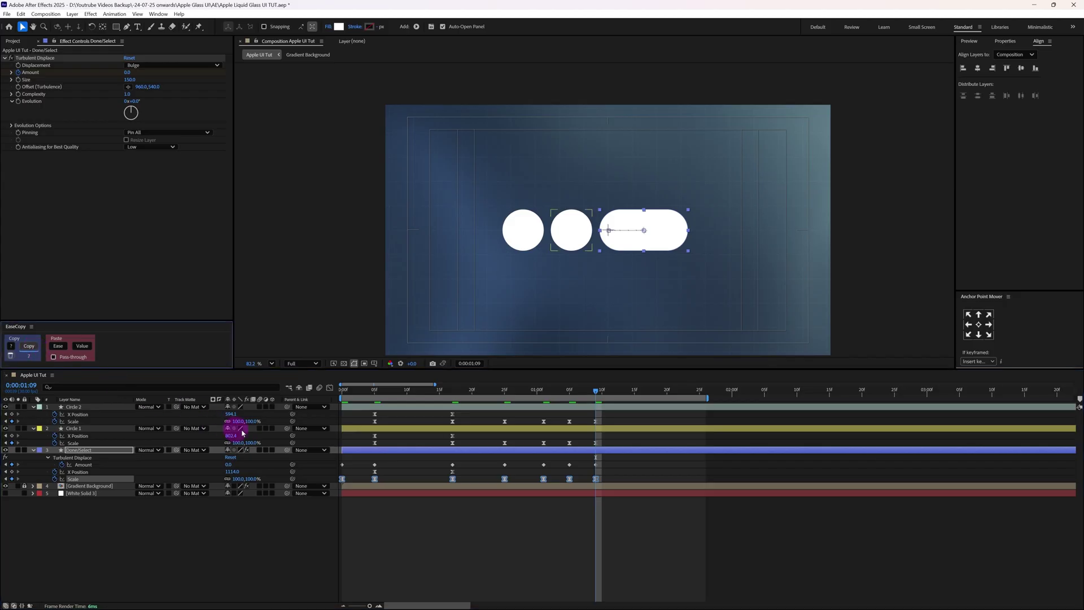
left_click(84, 465)
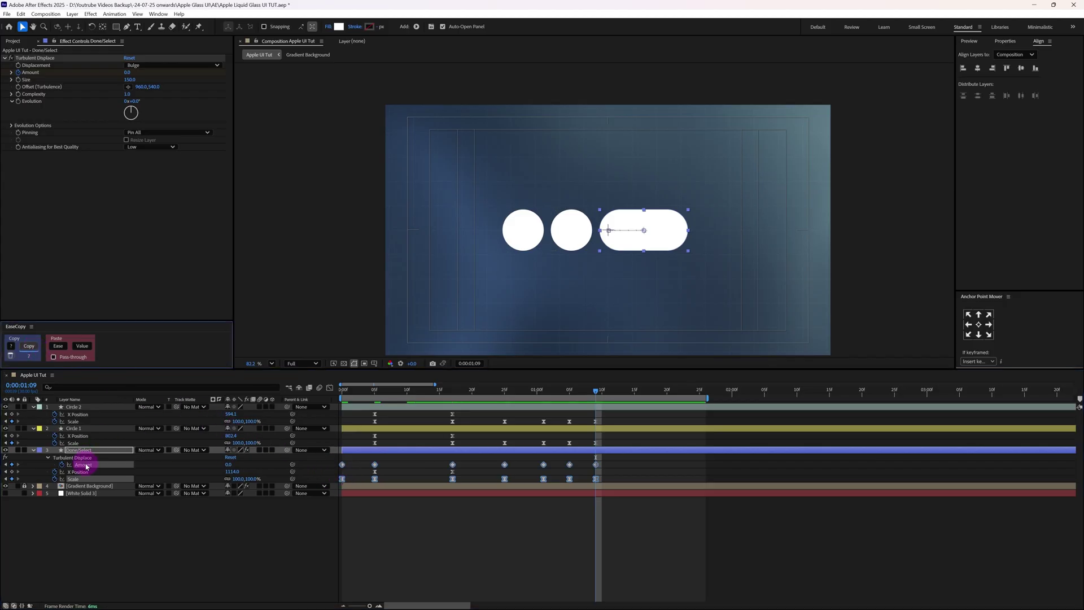
left_click(59, 346)
left_click(422, 559)
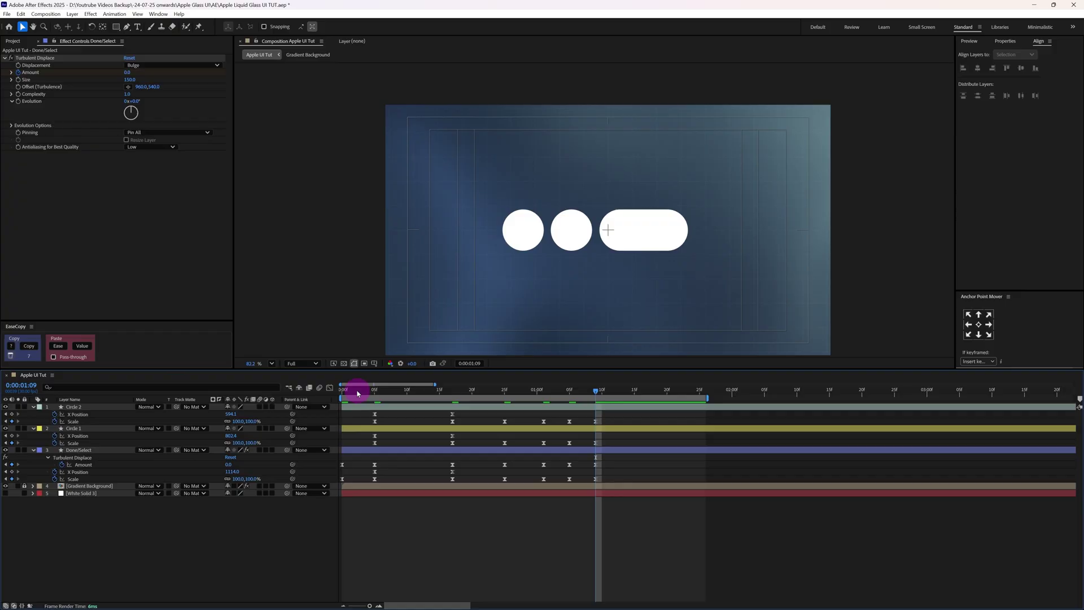
Play back the animation from the first frame to review the pill's wobble
left_click_drag(357, 394, 314, 399)
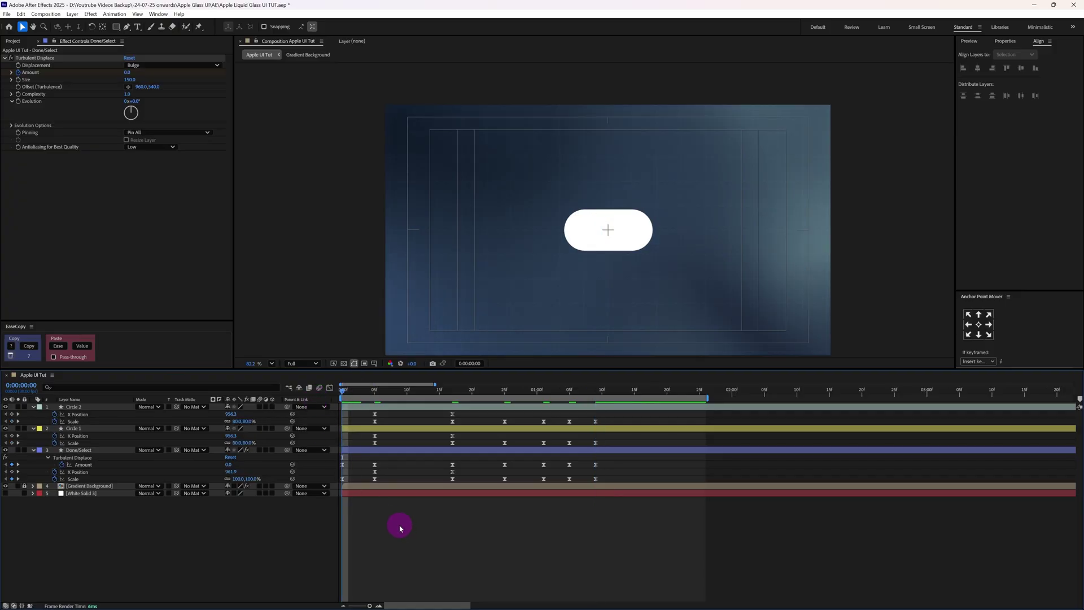
key("space")
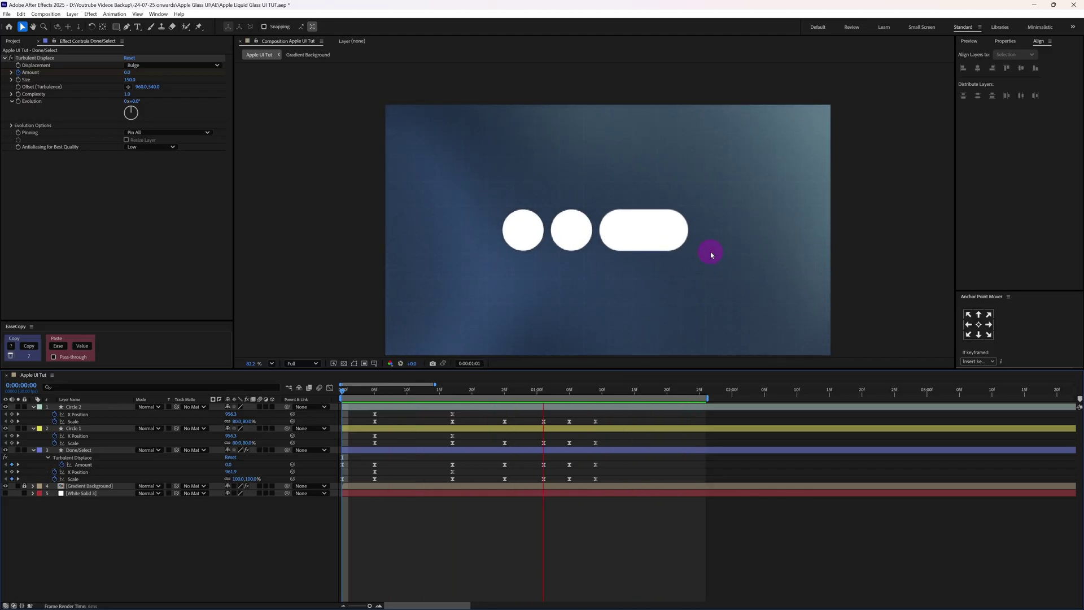
key("space")
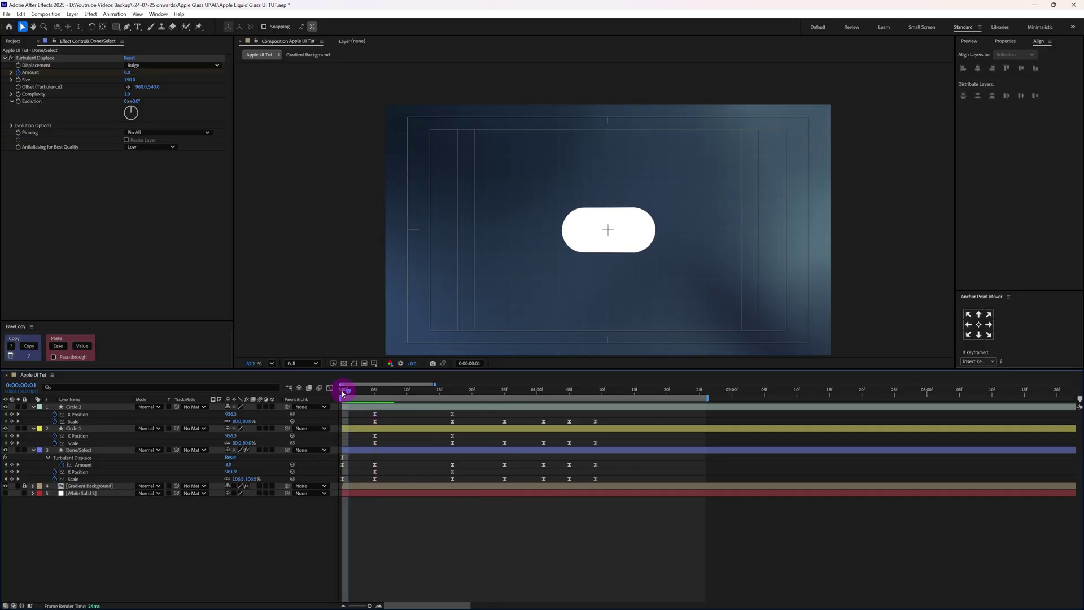
Copy the Turbulent Displace effect from the Done/Select layer and paste it onto Circle 1 and Circle 2 at the first frame
left_click(100, 451)
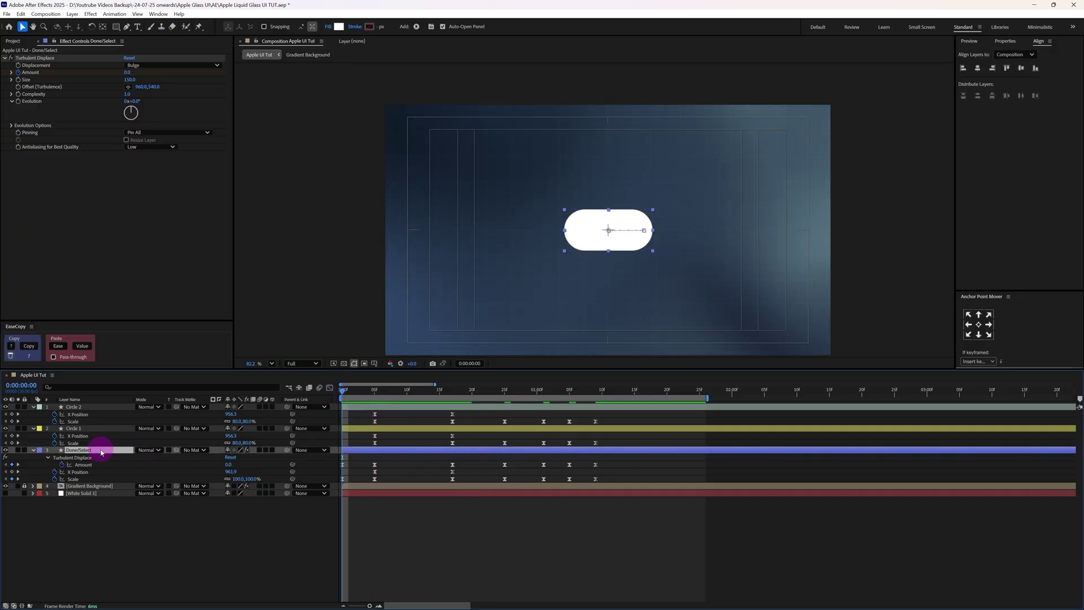
left_click(32, 59)
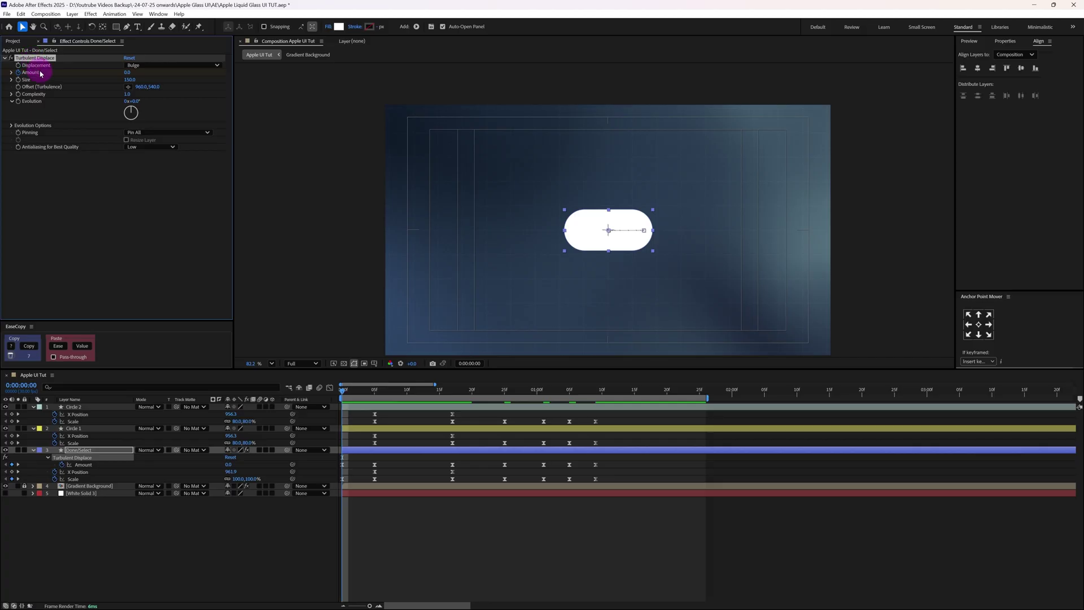
left_click(77, 428)
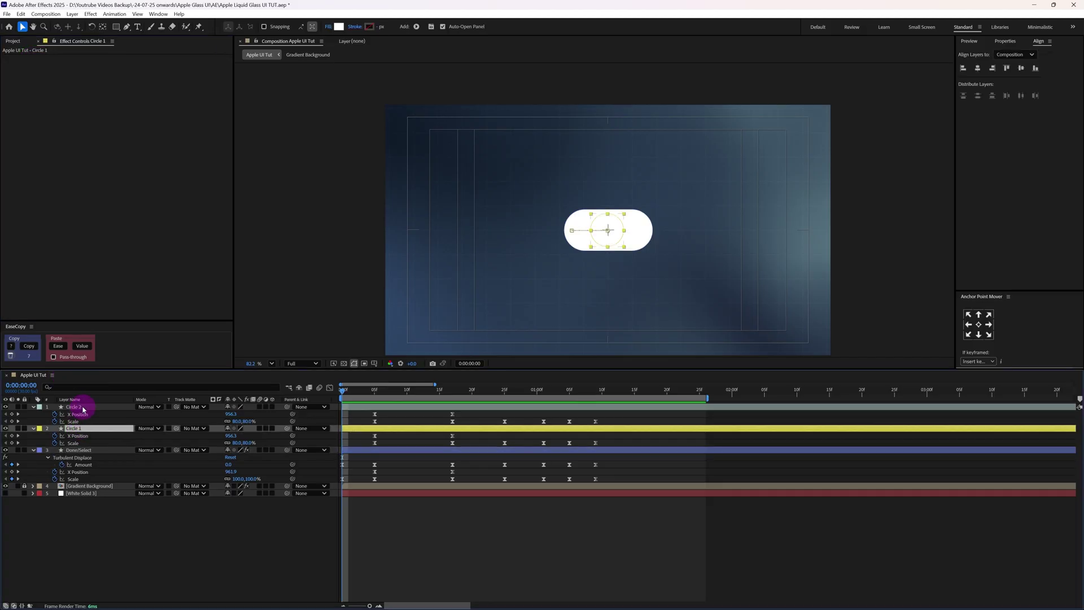
left_click(83, 408, "ctrl")
key("ctrl+v")
left_click(439, 563)
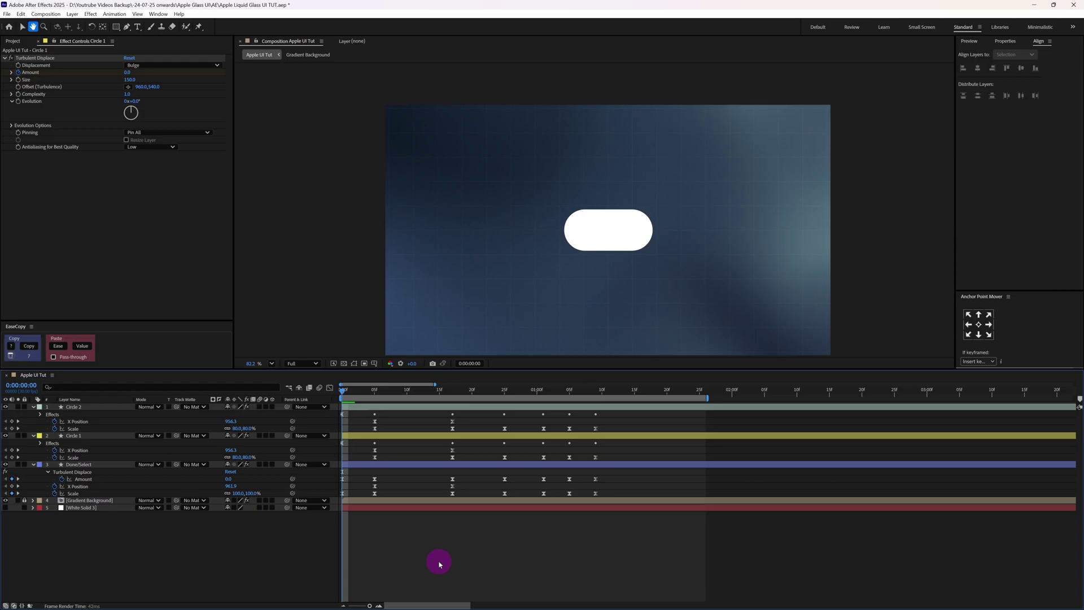
Play back the animation to review the wobble on the two circles and the pill together
key("space")
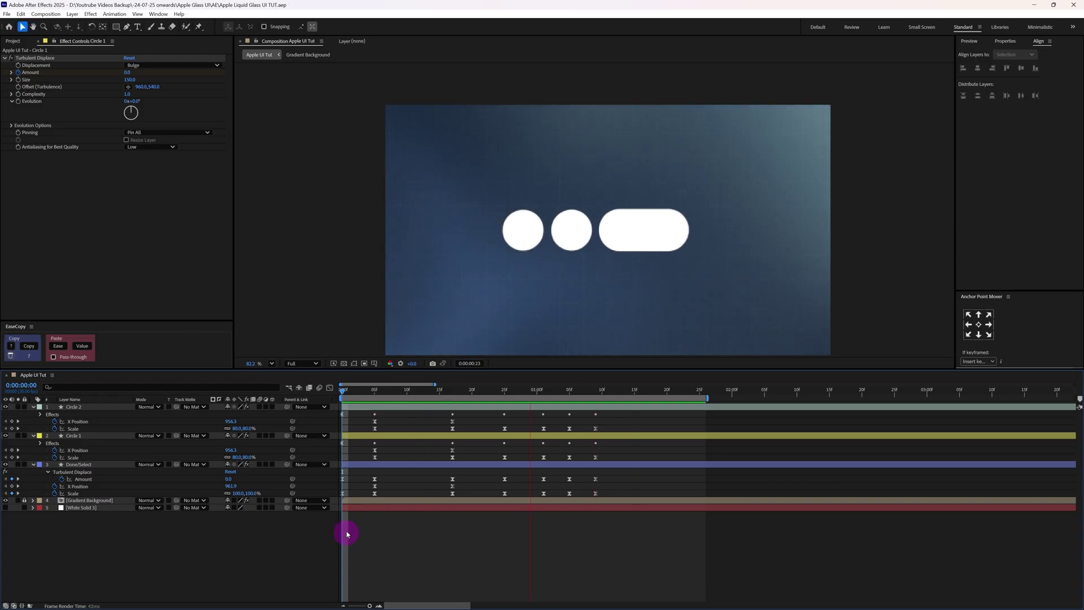
key("space")
key("apostrophe")
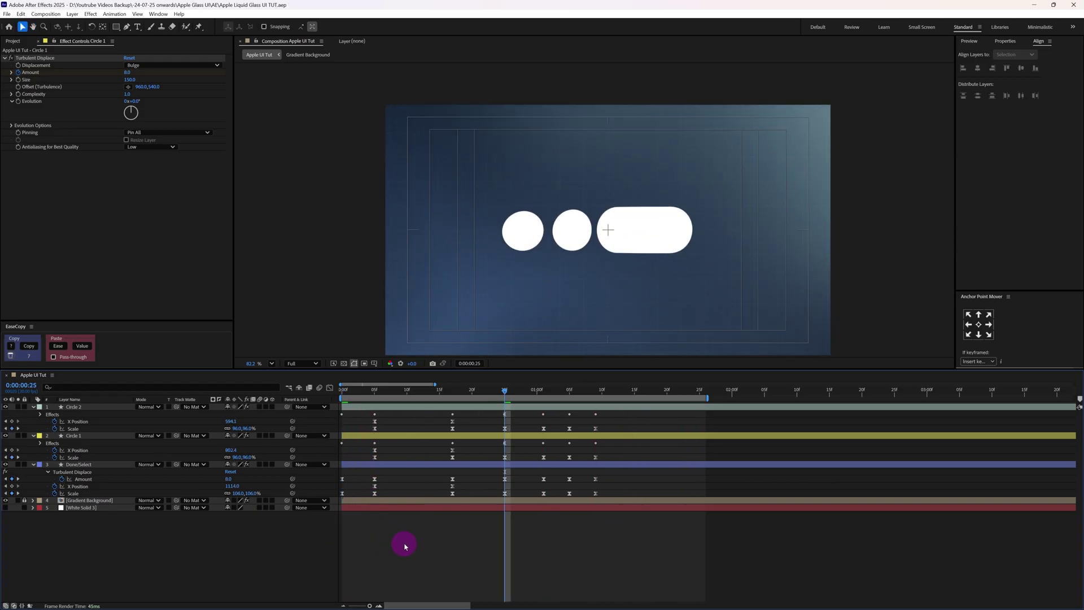
Add a new adjustment layer above all layers and hide the Gradient Background layer
right_click(405, 546)
mouse_move(486, 436)
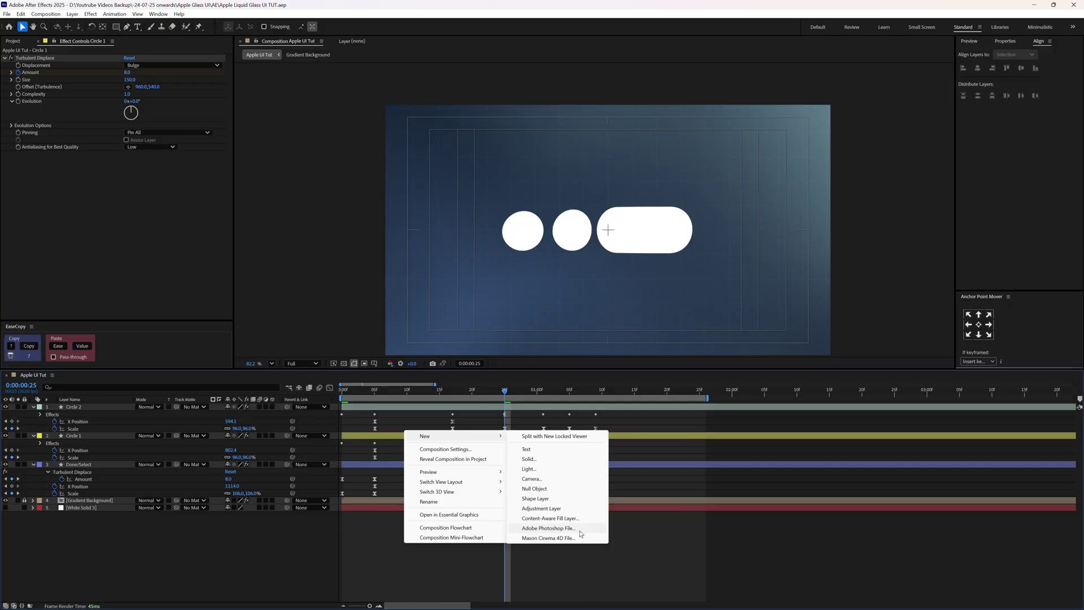
left_click(537, 510)
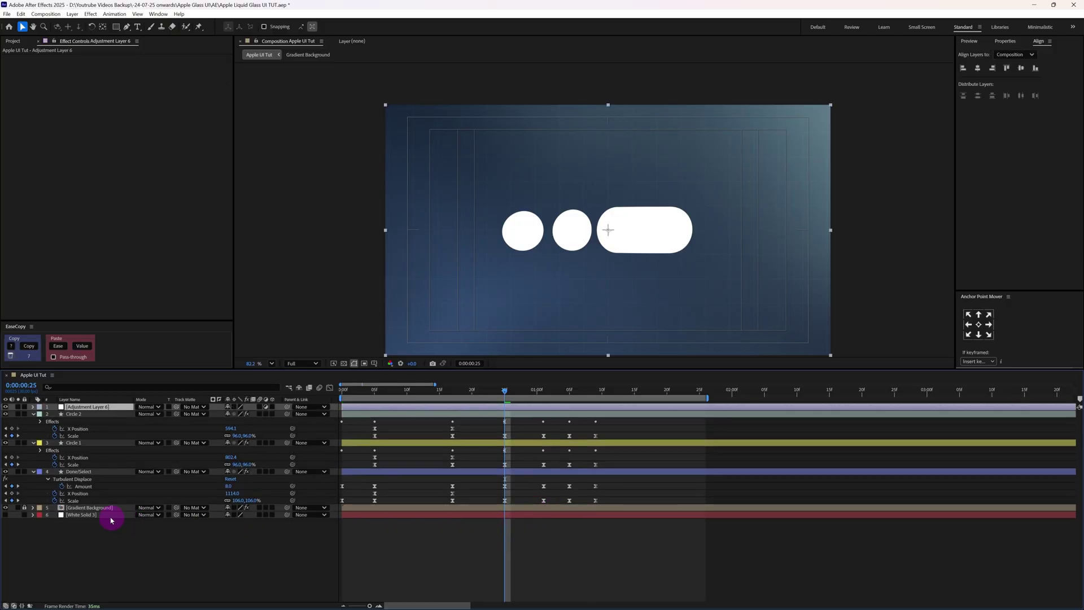
left_click_drag(111, 520, 7, 512)
left_click(7, 509)
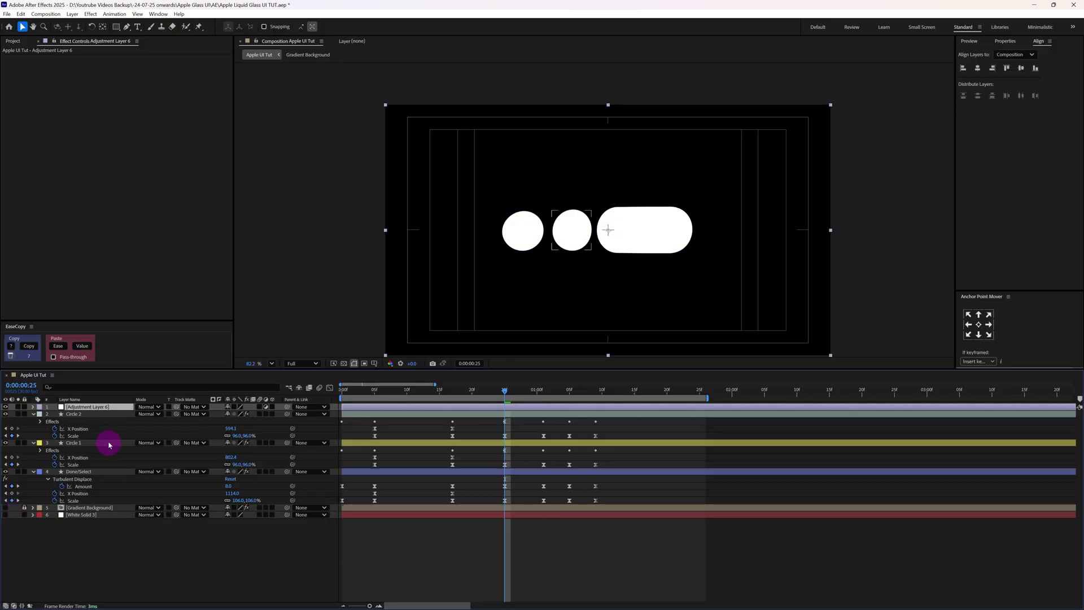
Apply Gaussian Blur to the adjustment layer with a Blurriness of 30
left_click(108, 408)
key("ctrl+space")
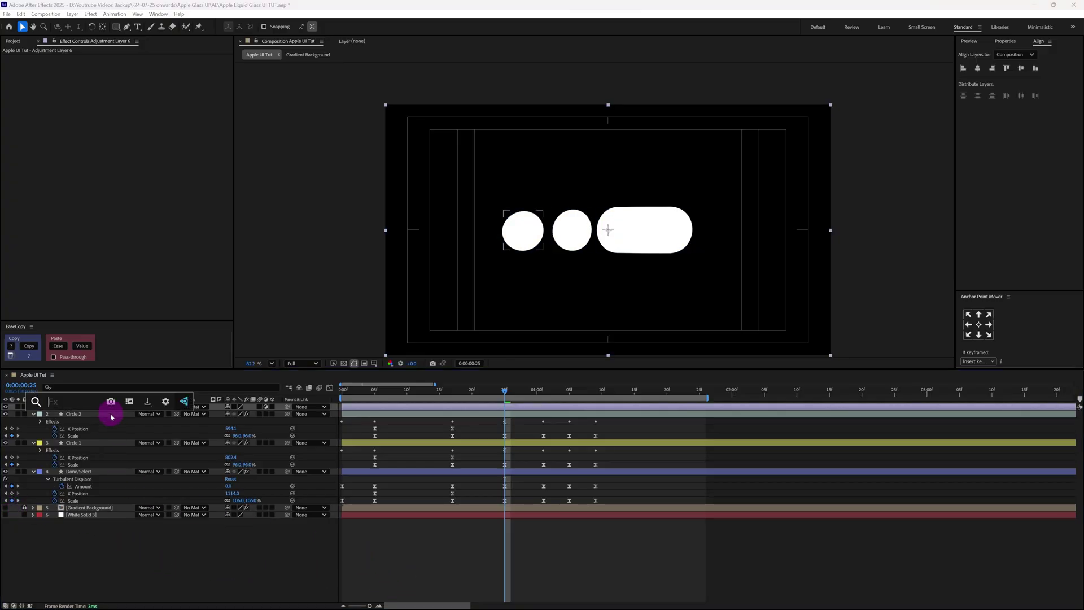
type("gaus")
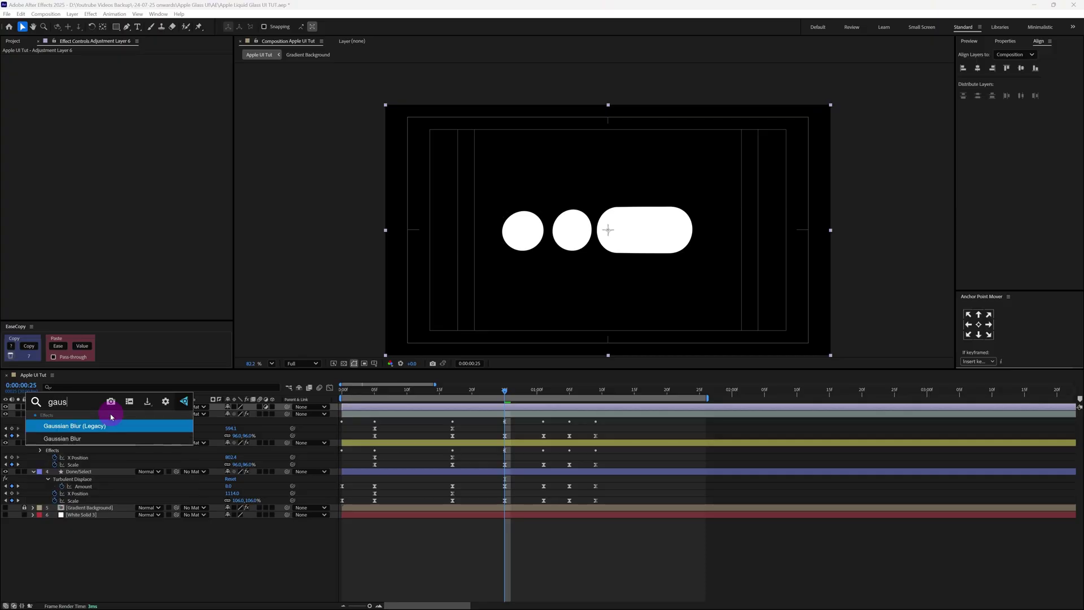
left_click(88, 438)
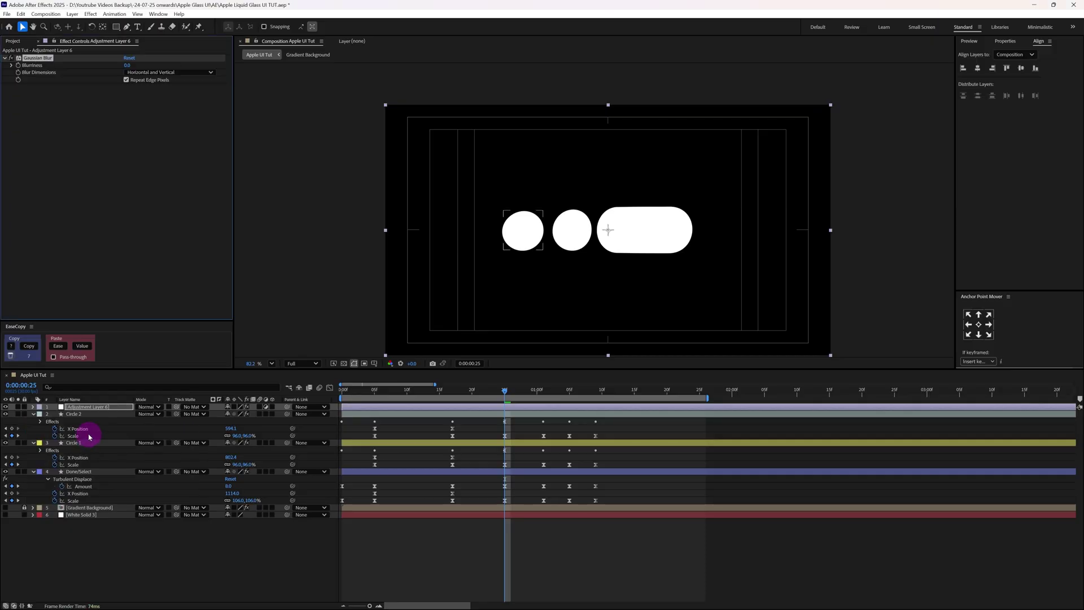
left_click(128, 65)
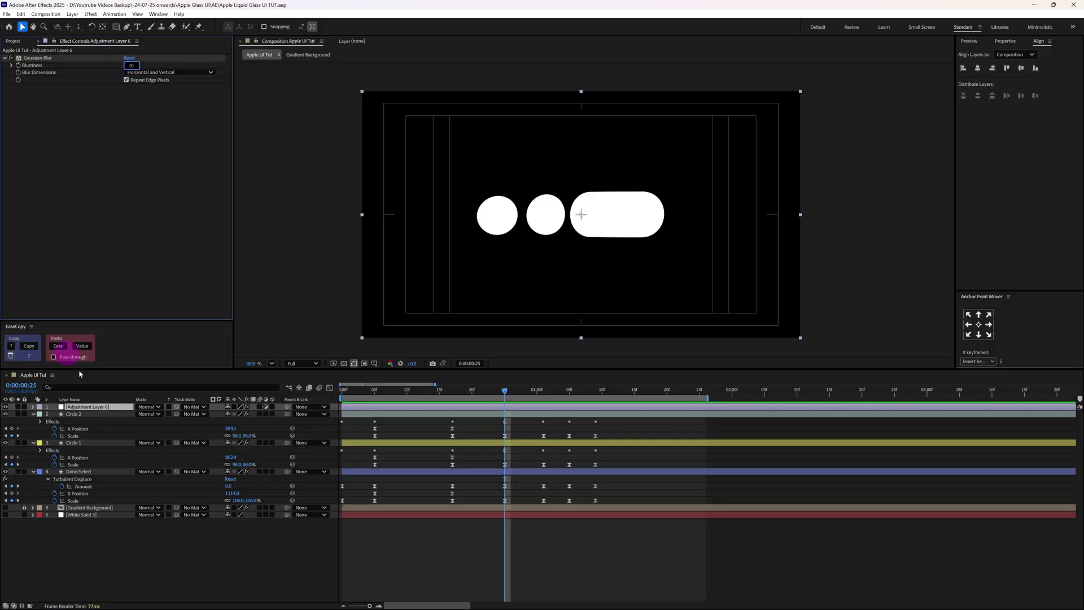
Apply Matte Choker to the adjustment layer with Choke 1 at 40 and Gray Level Softness 1 at 5%
left_click(115, 405)
key("ctrl+space")
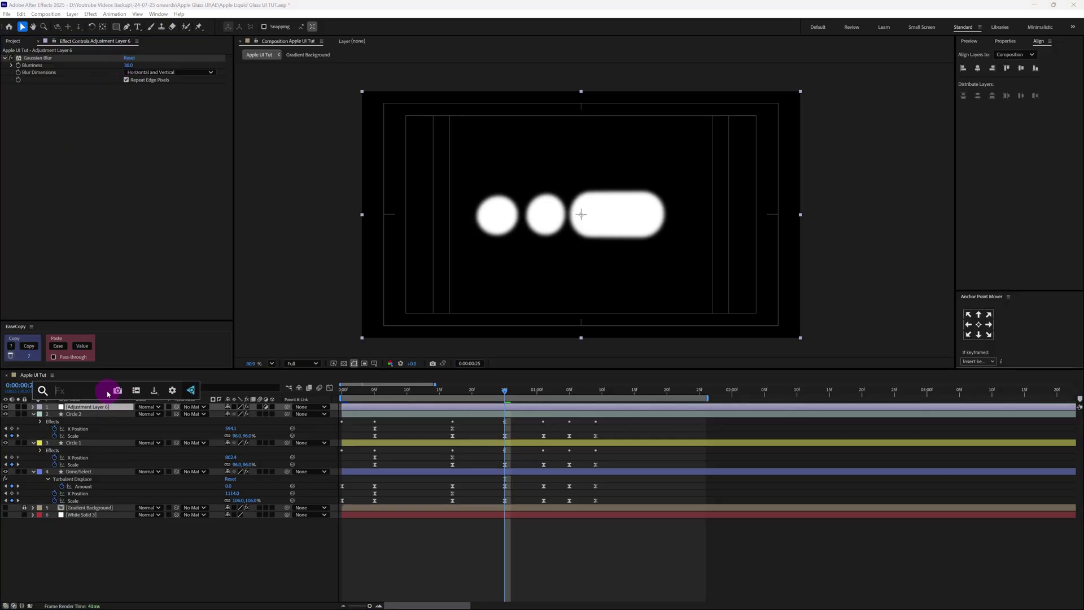
type("matte")
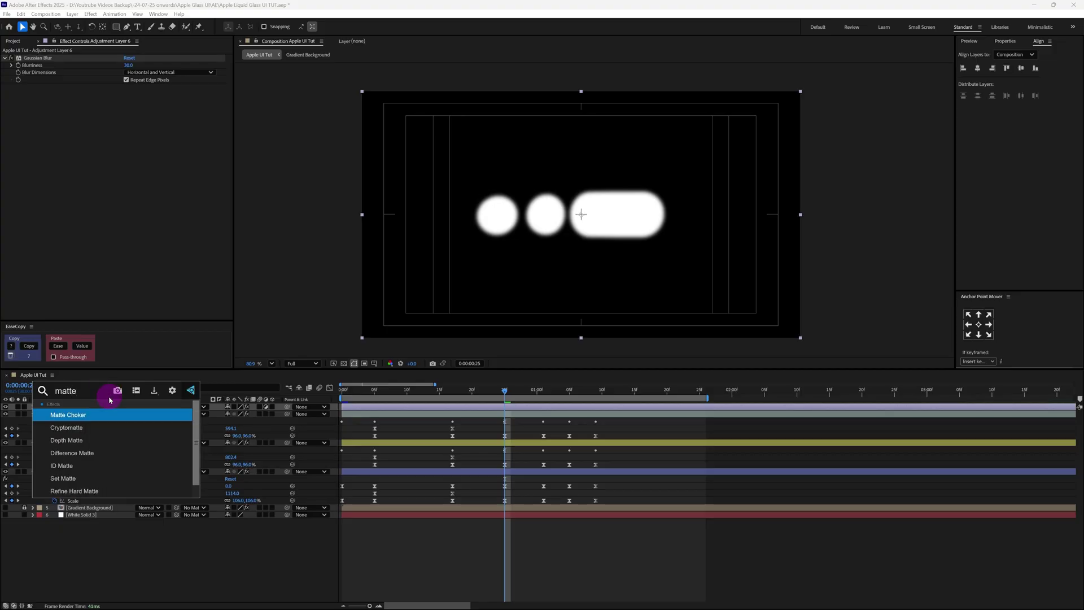
left_click(97, 417)
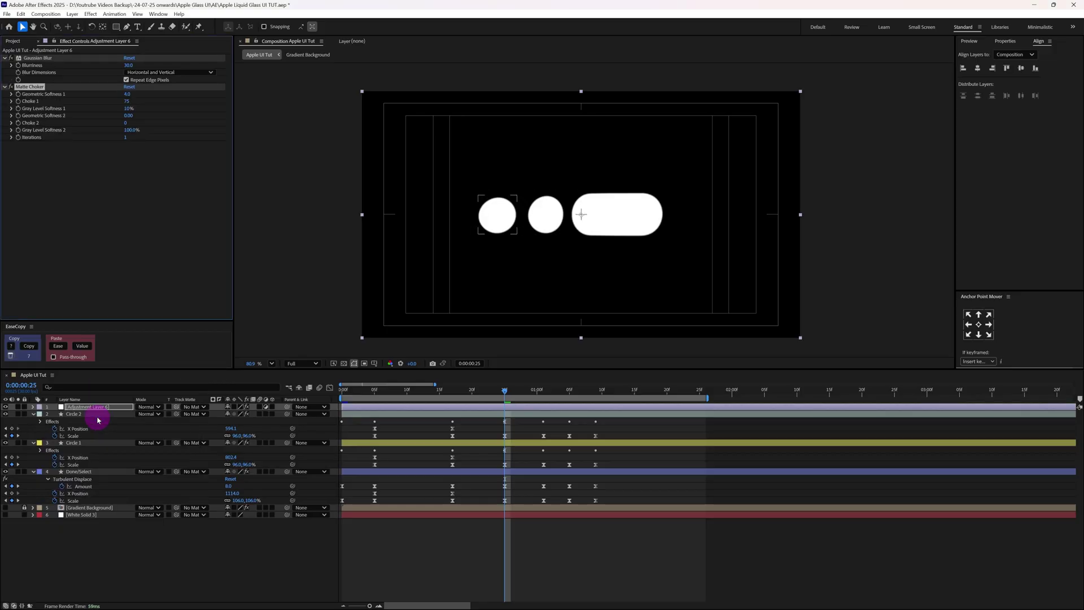
left_click(126, 101)
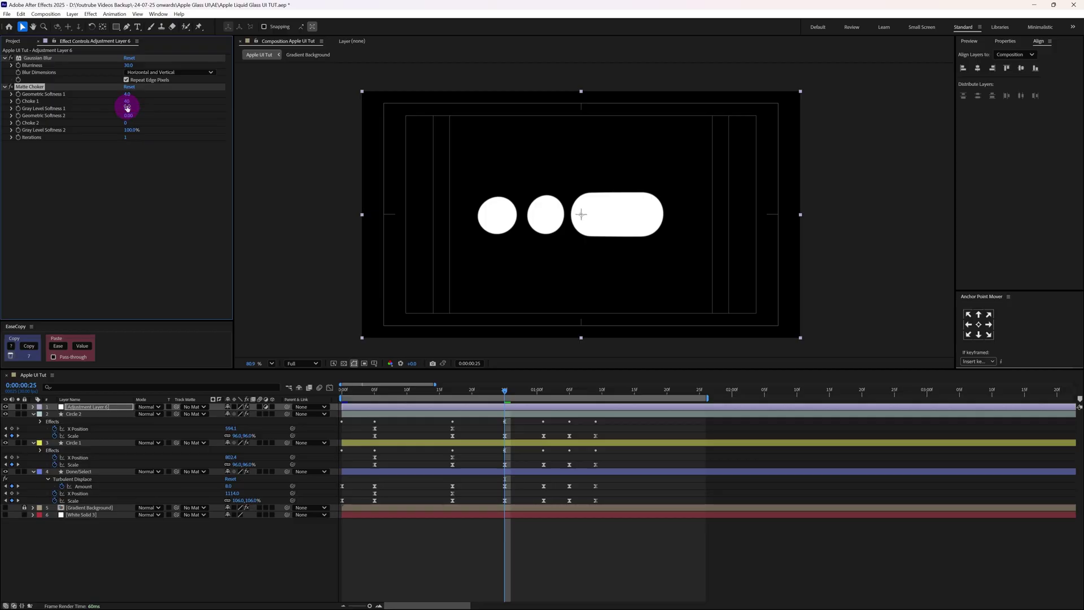
left_click_drag(127, 107, 123, 107)
Play back from the first frame to check how the shapes merge and separate with the blur and choke
left_click(353, 391)
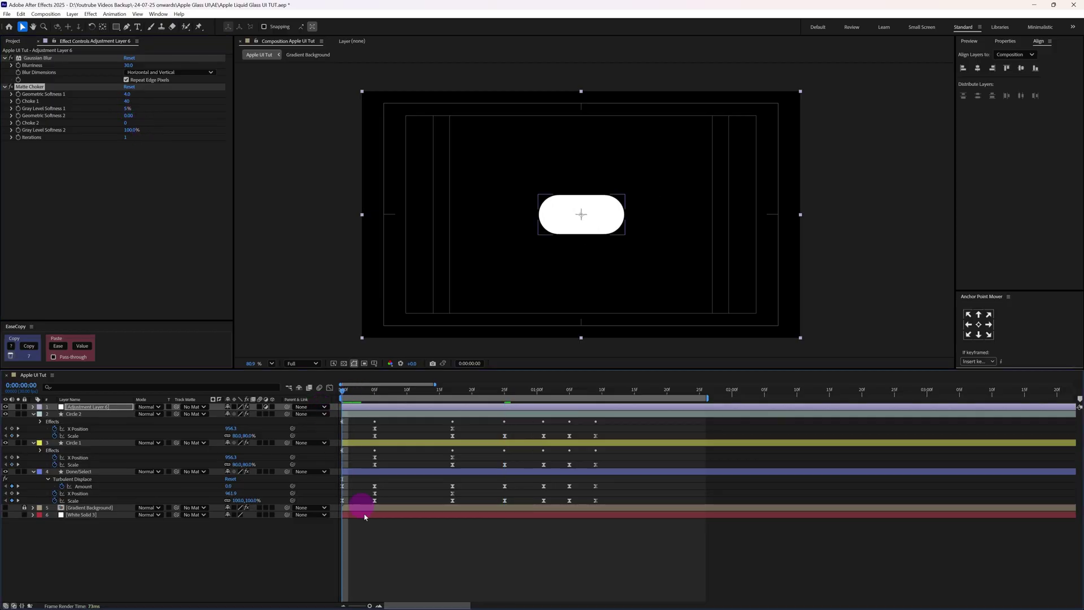
left_click(381, 530)
key("space")
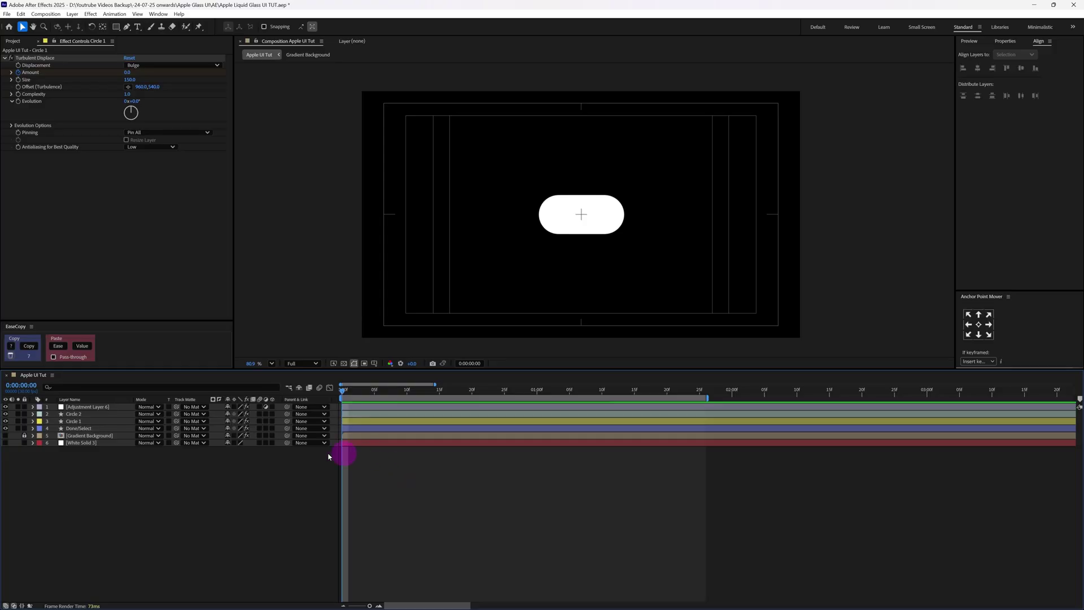
Stagger the circle layers in time, starting Circle 1 about two frames and Circle 2 about four frames after the pill
left_click(354, 422)
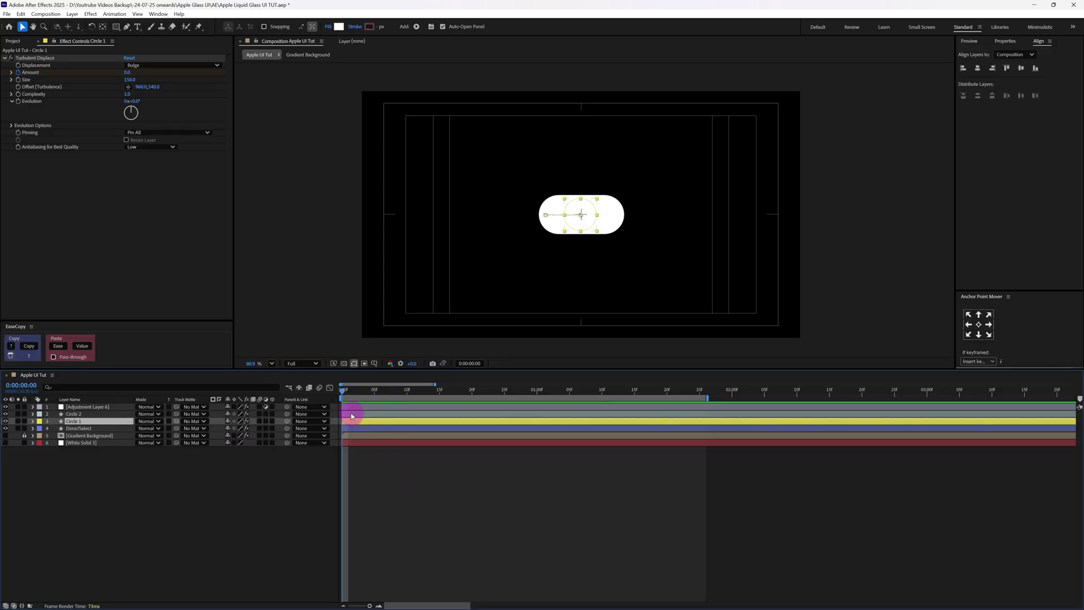
left_click(350, 414, "ctrl")
left_click_drag(370, 415, 374, 415)
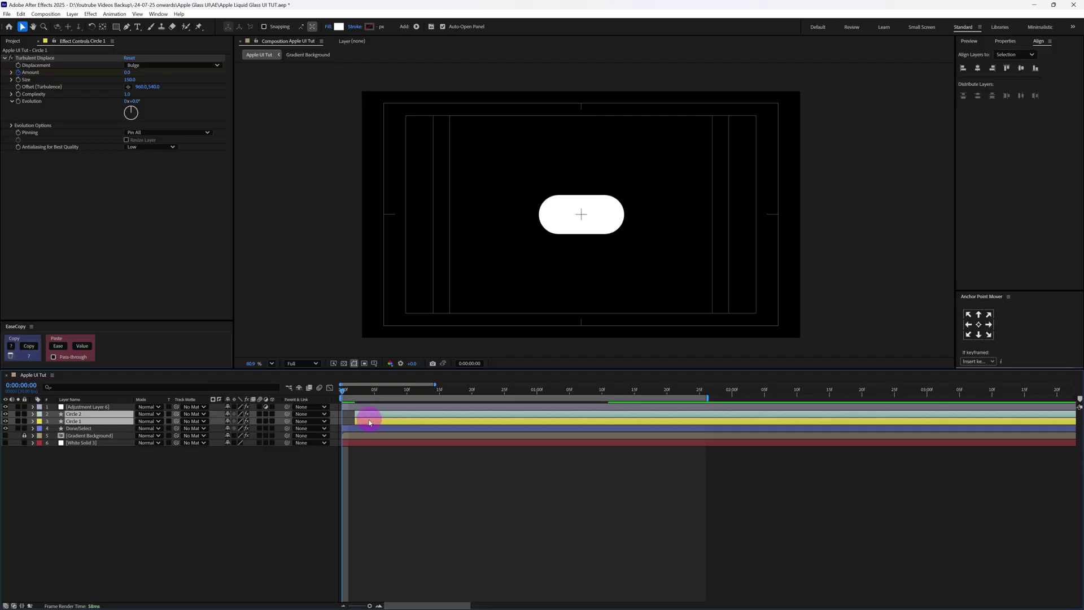
left_click(365, 418)
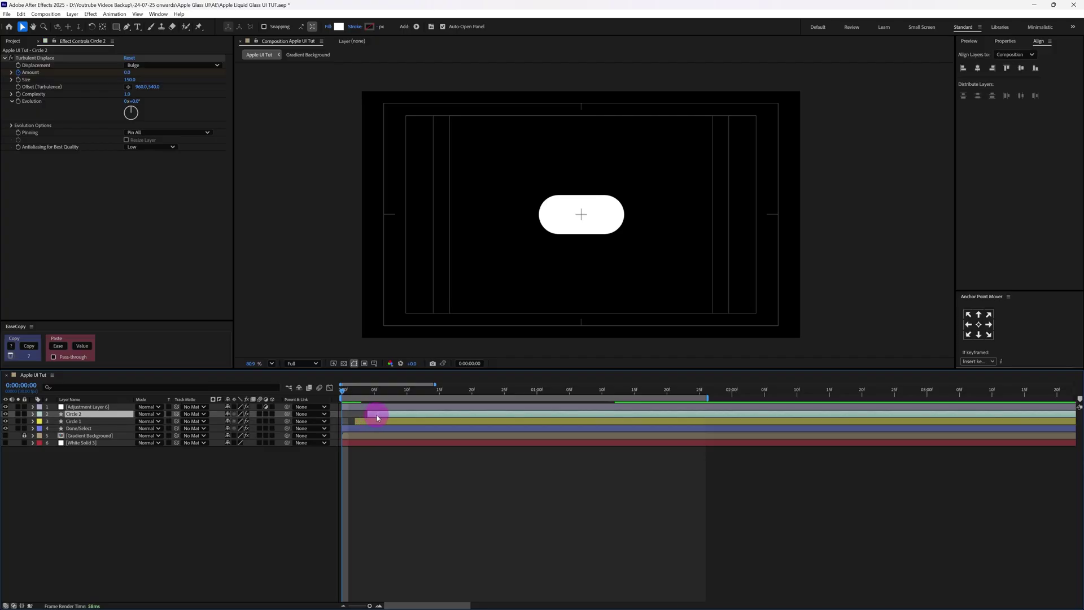
Play back the composition to review the staggered timing of the circles
left_click(415, 477)
key("space")
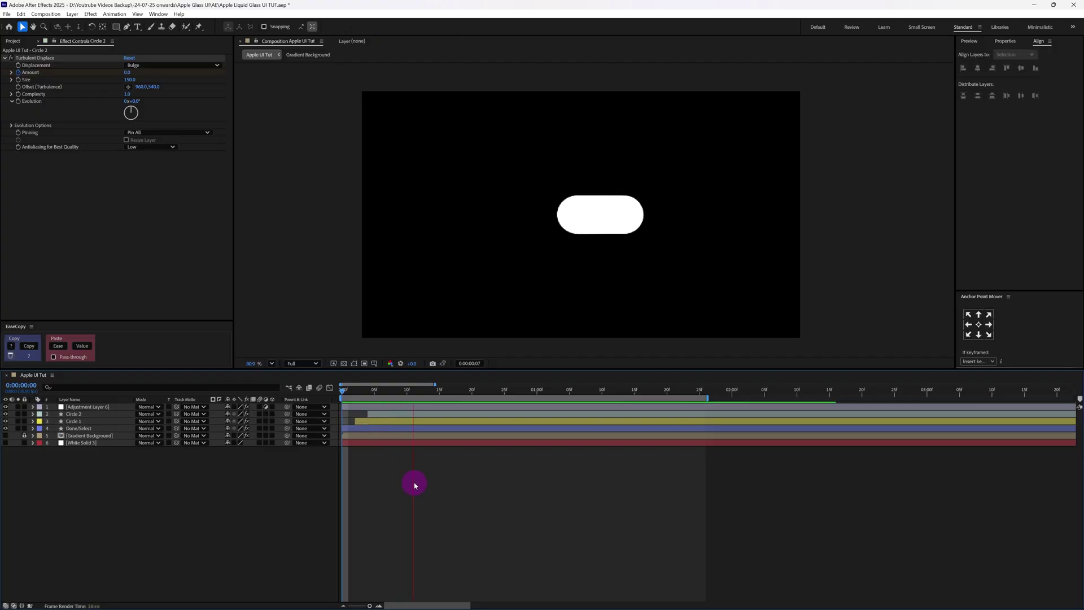
key("space")
Pre-compose the adjustment layer, both circles and the pill as "Button 1", and make the Gradient Background layer visible again
left_click(94, 409)
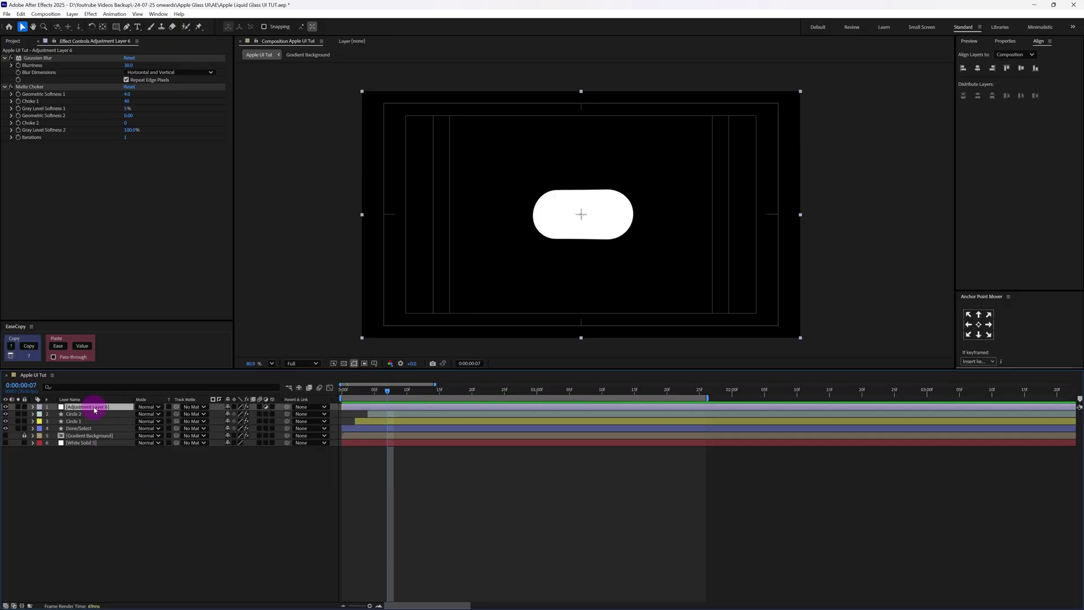
left_click(79, 429, "shift")
right_click(79, 432)
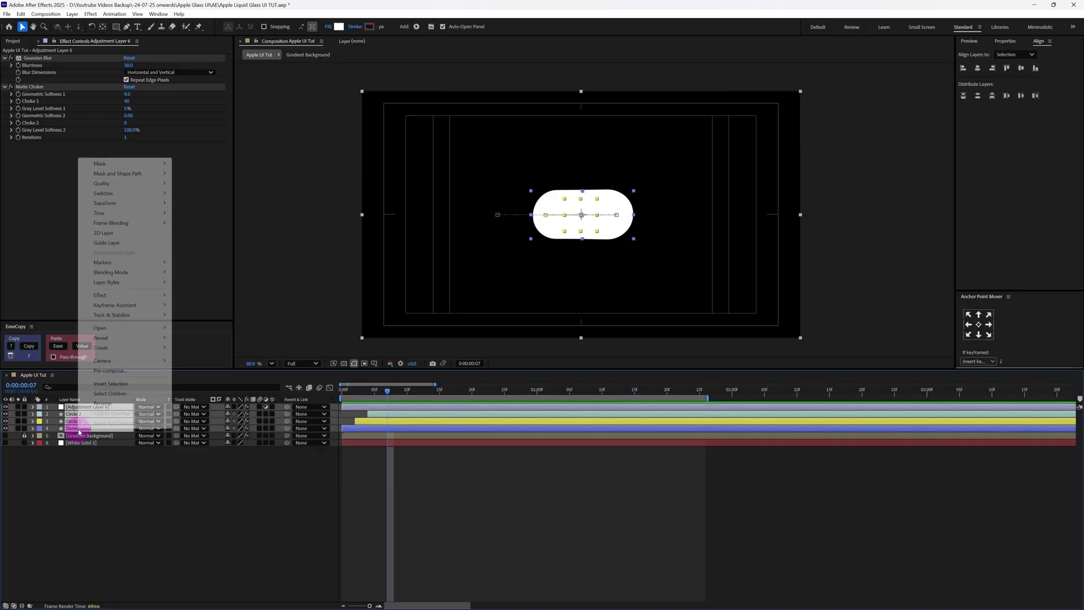
left_click(124, 372)
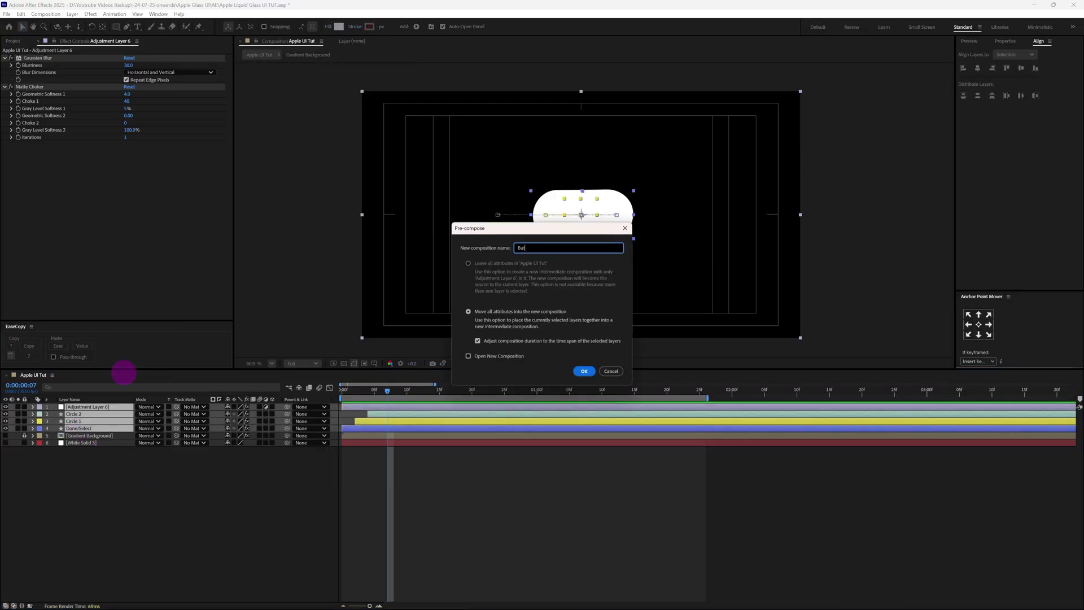
type("Button 1")
key("Return")
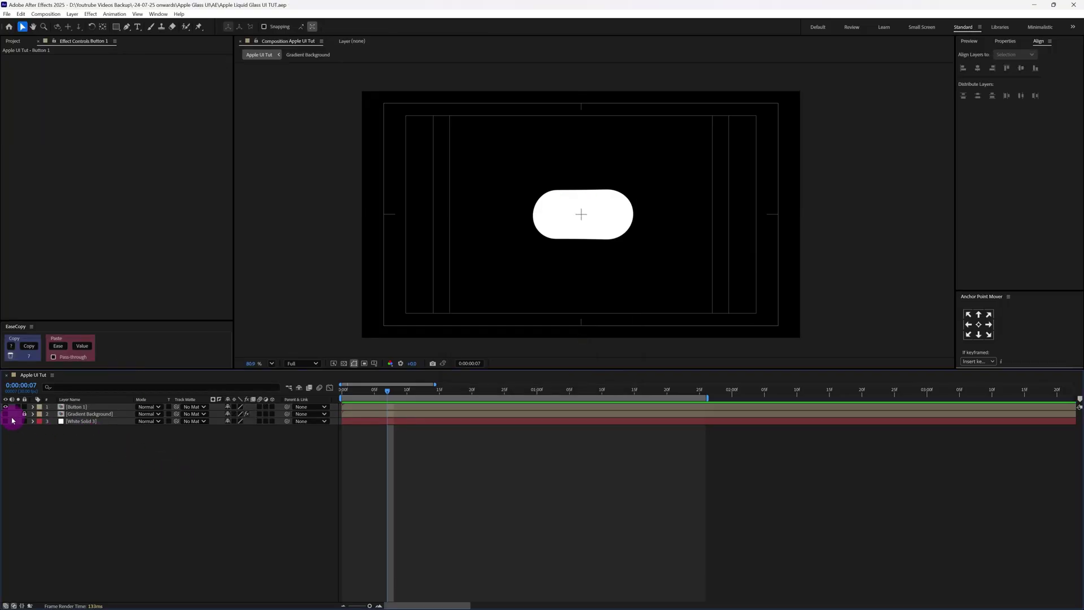
left_click(5, 414)
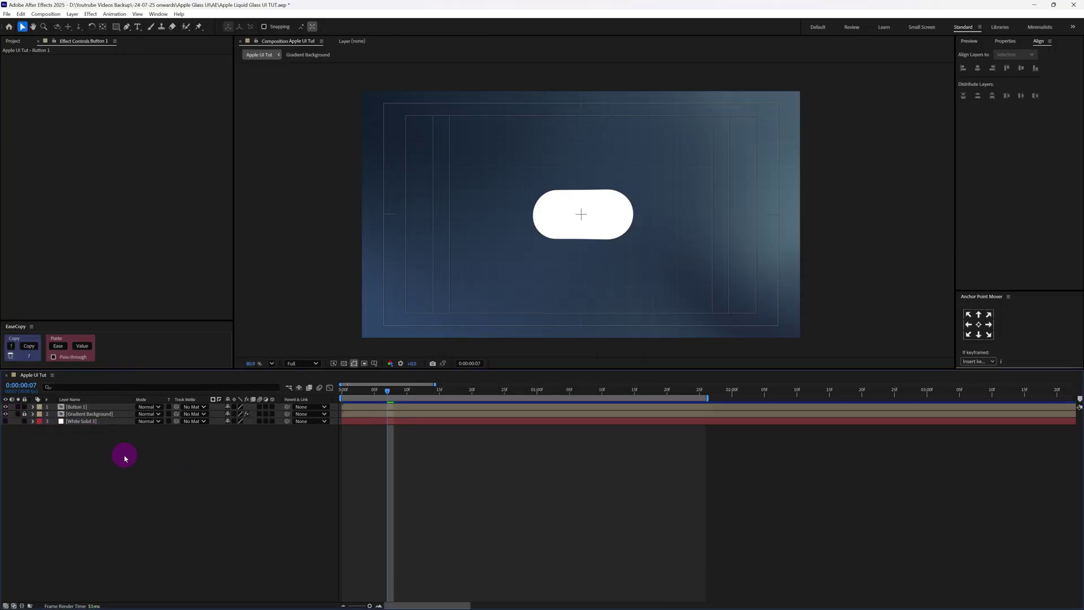
Apply the Transform effect to the Button 1 layer and set its Scale to 112
left_click(79, 407)
key("ctrl+space")
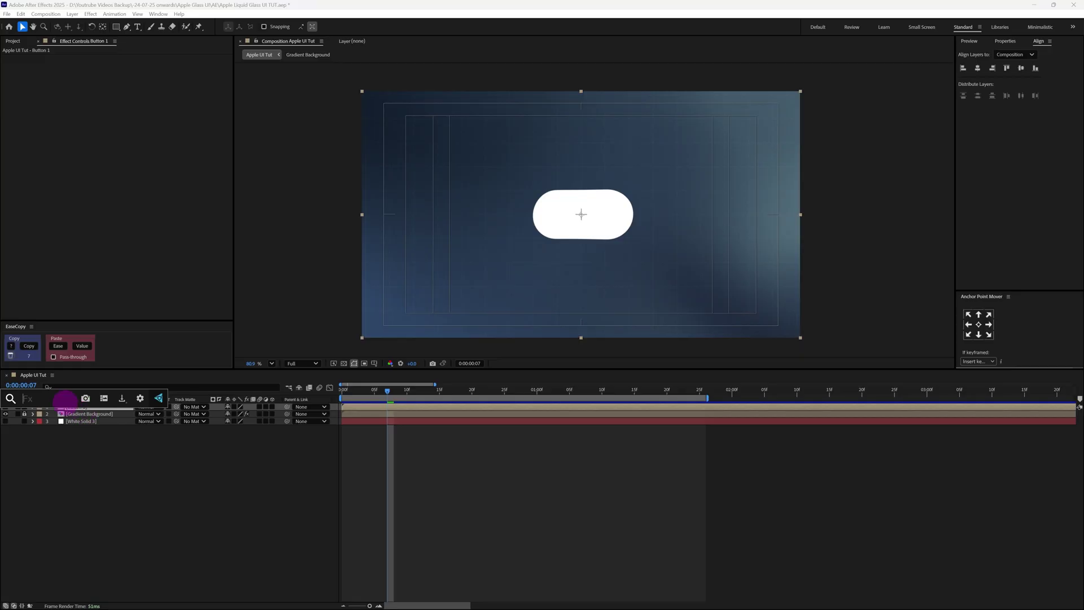
type("transform")
left_click(52, 425)
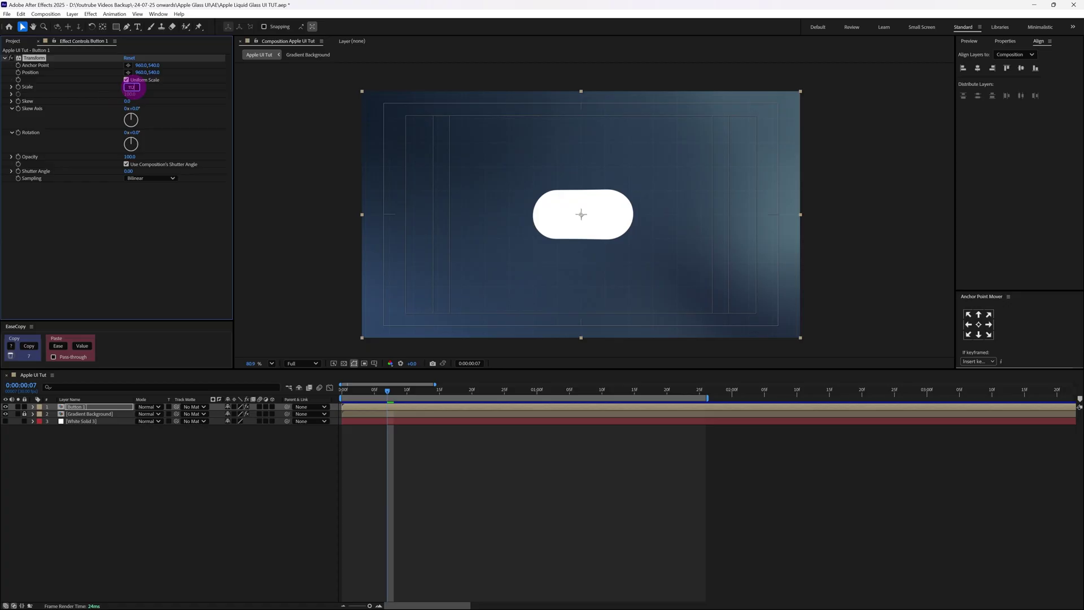
left_click(132, 88)
type("112")
key("Return")
Turn the Button 1 layer into an adjustment layer
left_click(235, 412)
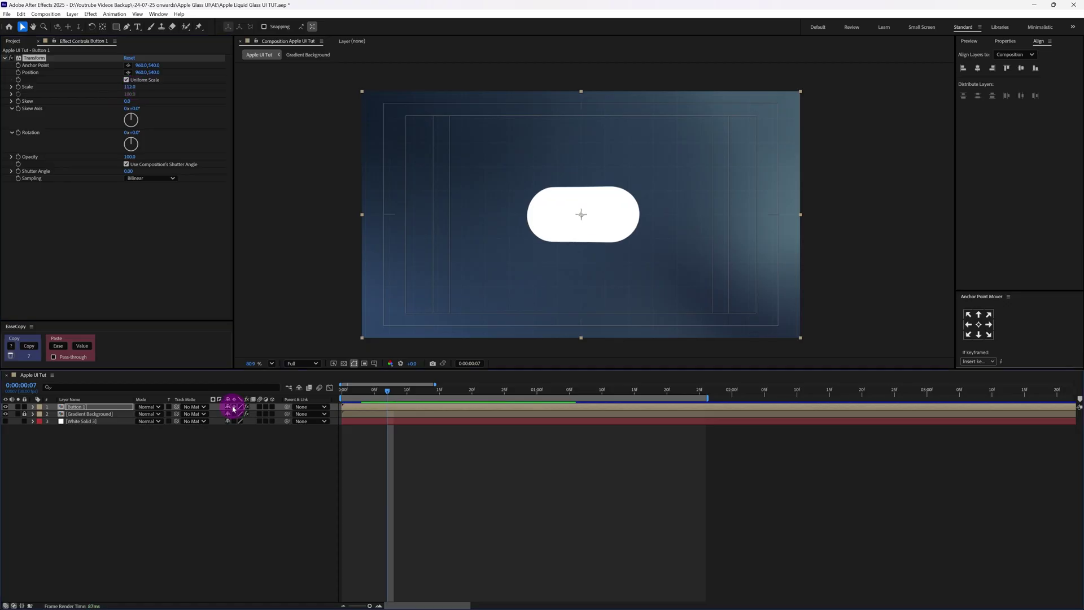
left_click(267, 413)
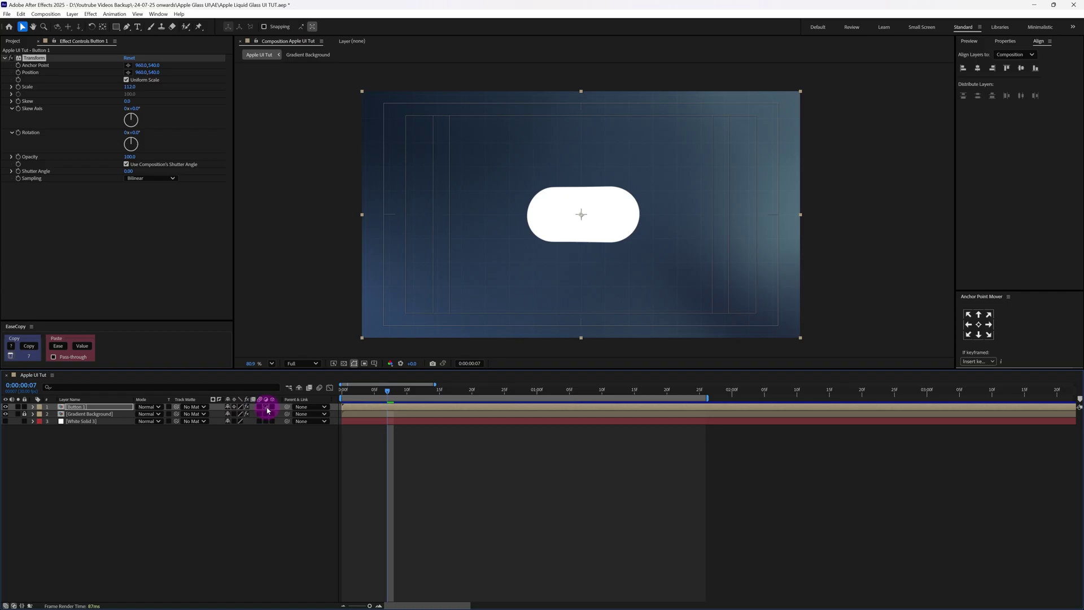
left_click(266, 406)
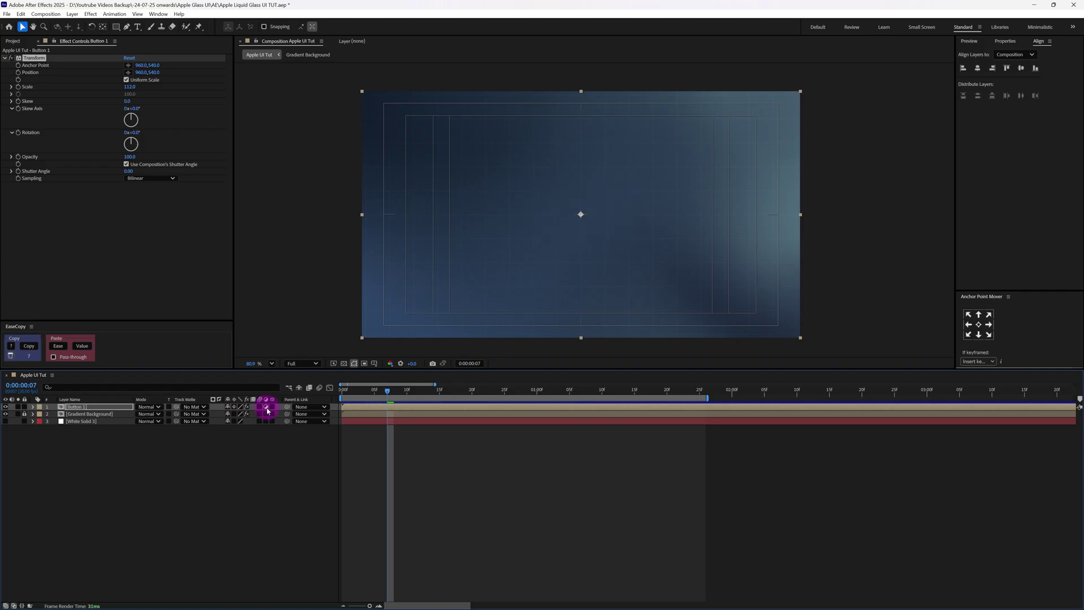
Apply Brightness & Contrast to the Button 1 layer with Brightness 80 and Contrast 30
left_click(93, 408)
key("ctrl+space")
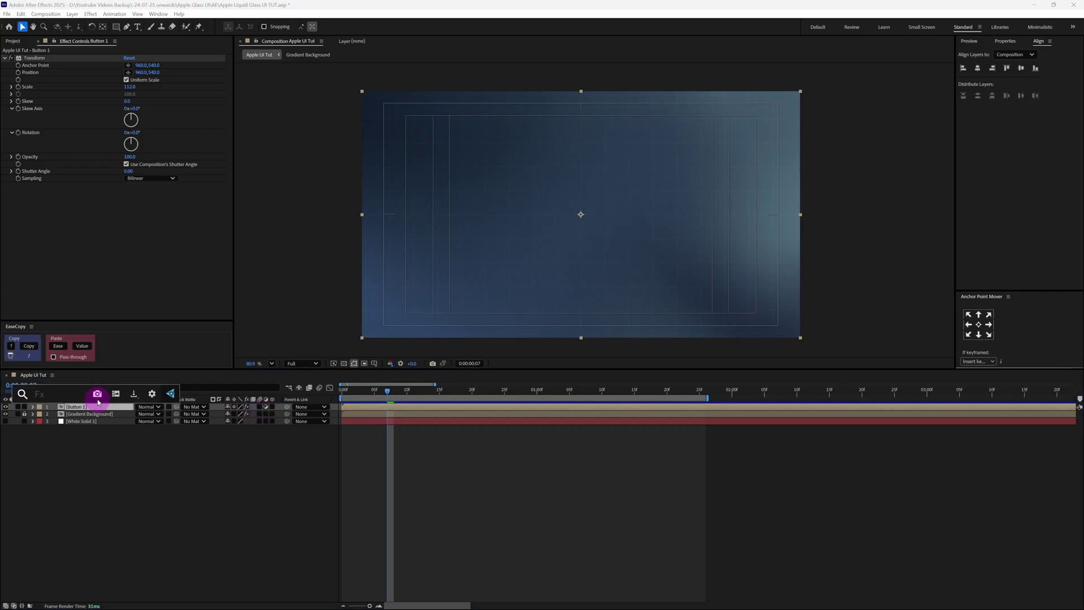
type("bright")
left_click(102, 412)
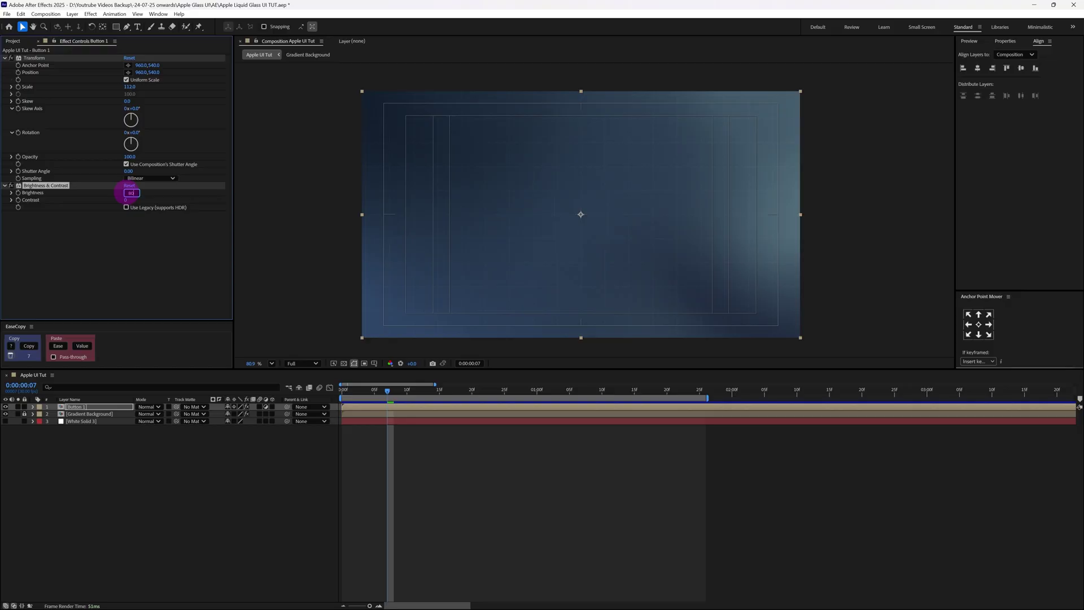
key("Return")
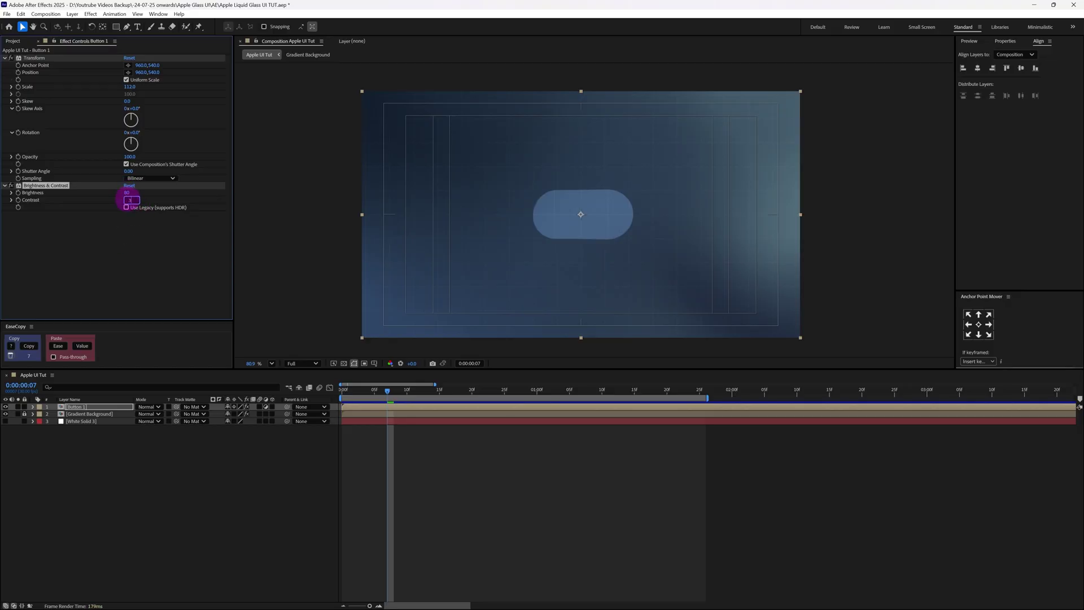
left_click(127, 200)
type("30")
key("Return")
Duplicate the Button 1 layer and rename the upper copy "Displacement"
left_click(102, 407)
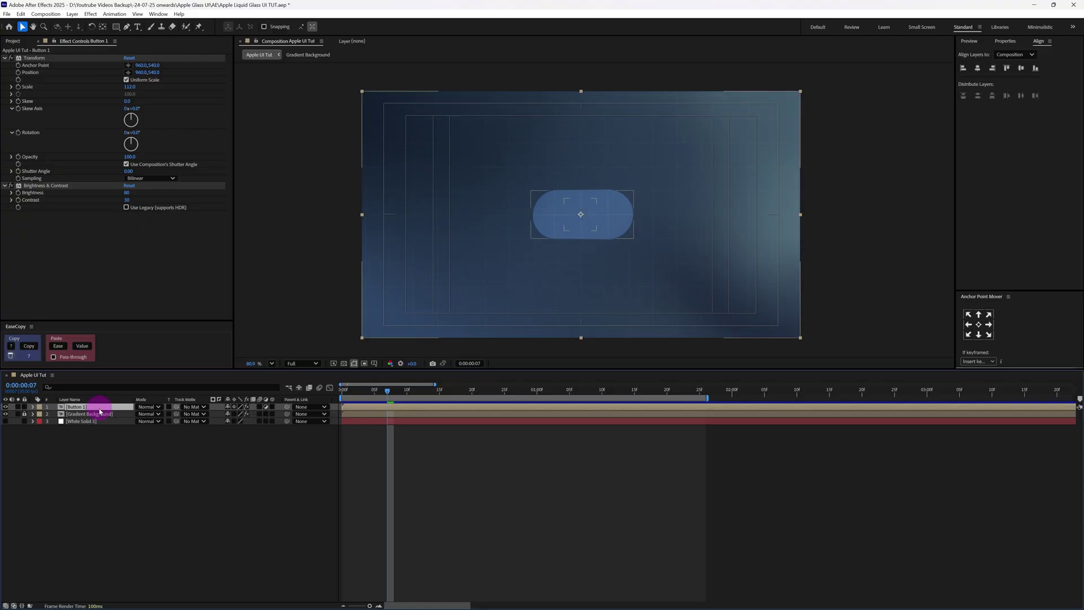
key("ctrl+d")
left_click(101, 408)
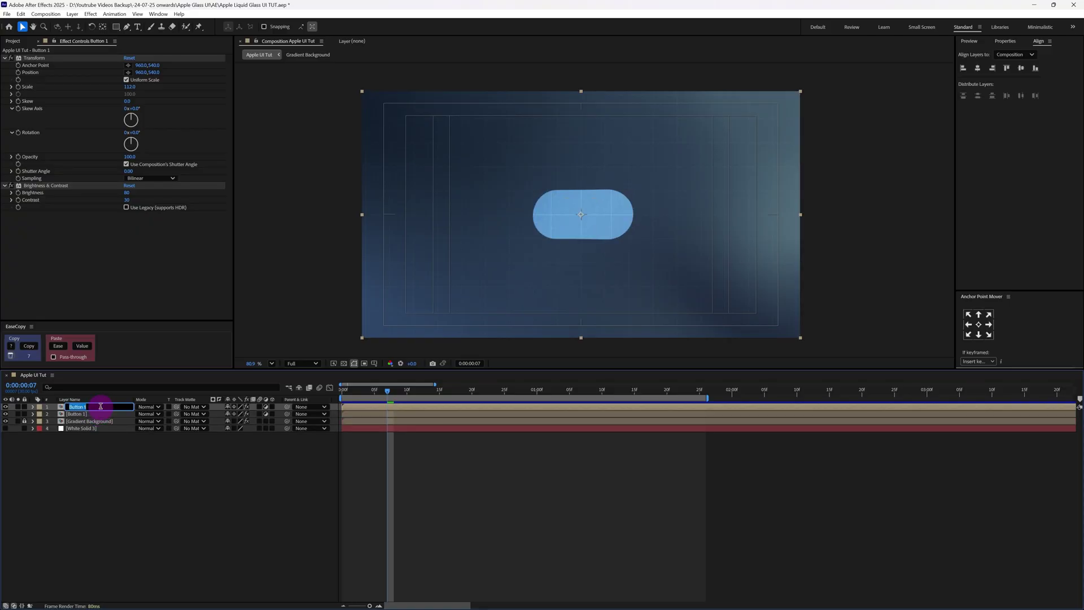
type("Displacement")
left_click(89, 501)
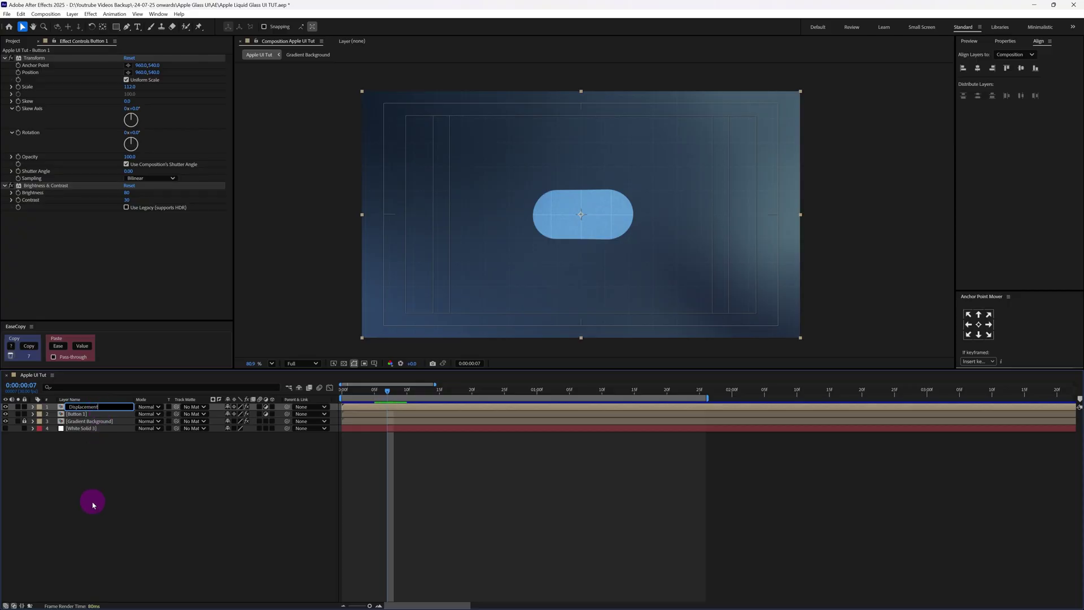
Remove the Transform and Brightness & Contrast effects from the Displacement layer
left_click(79, 407)
left_click(42, 186)
left_click(31, 57, "ctrl")
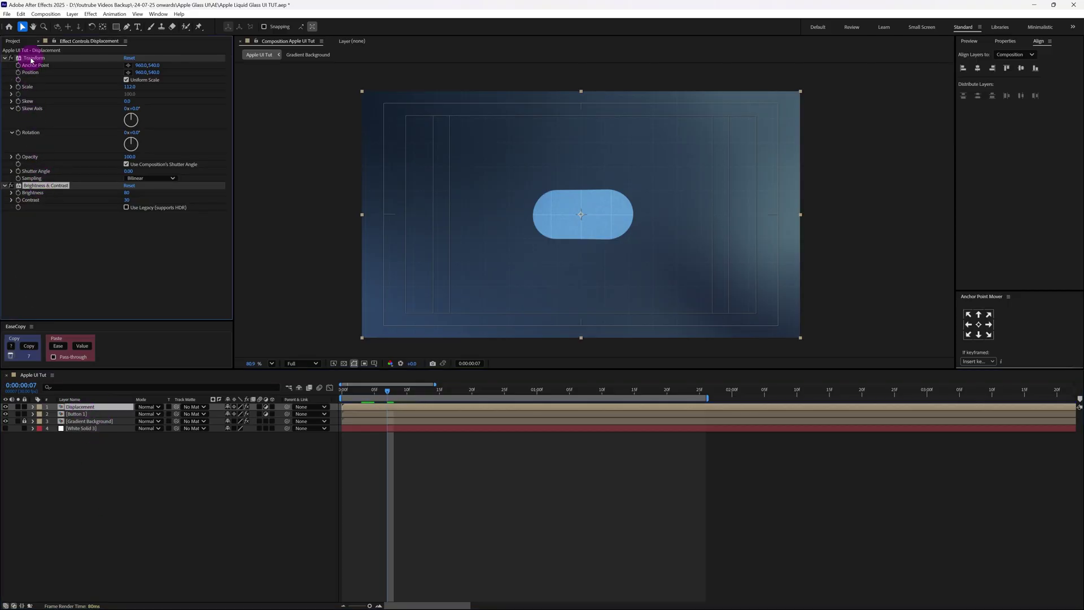
key("Delete")
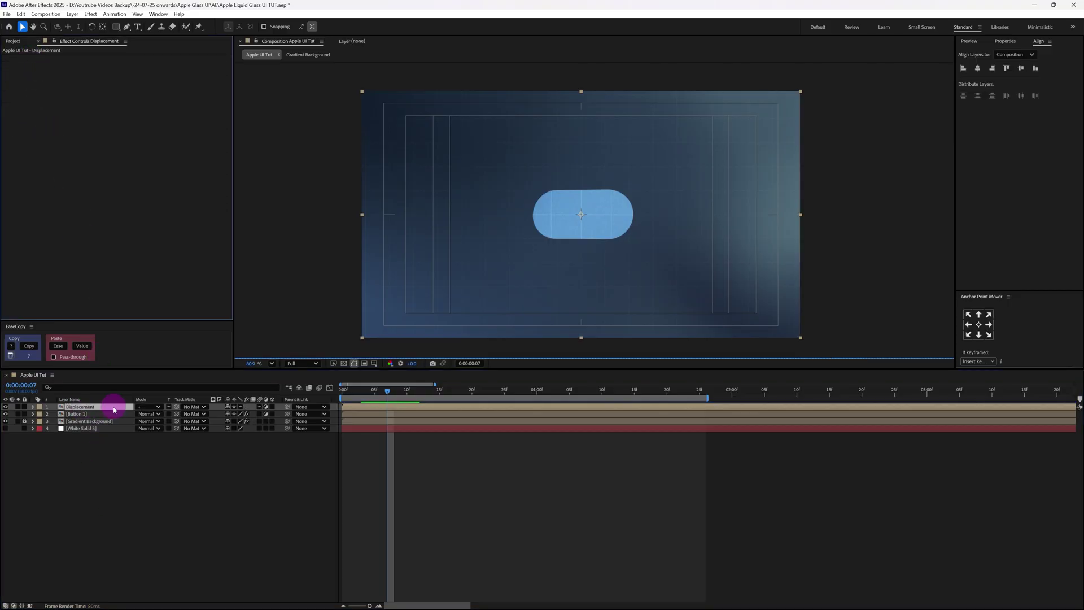
Turn off the adjustment layer and collapse transformations switches on the Displacement layer
left_click(5, 407)
left_click(266, 406)
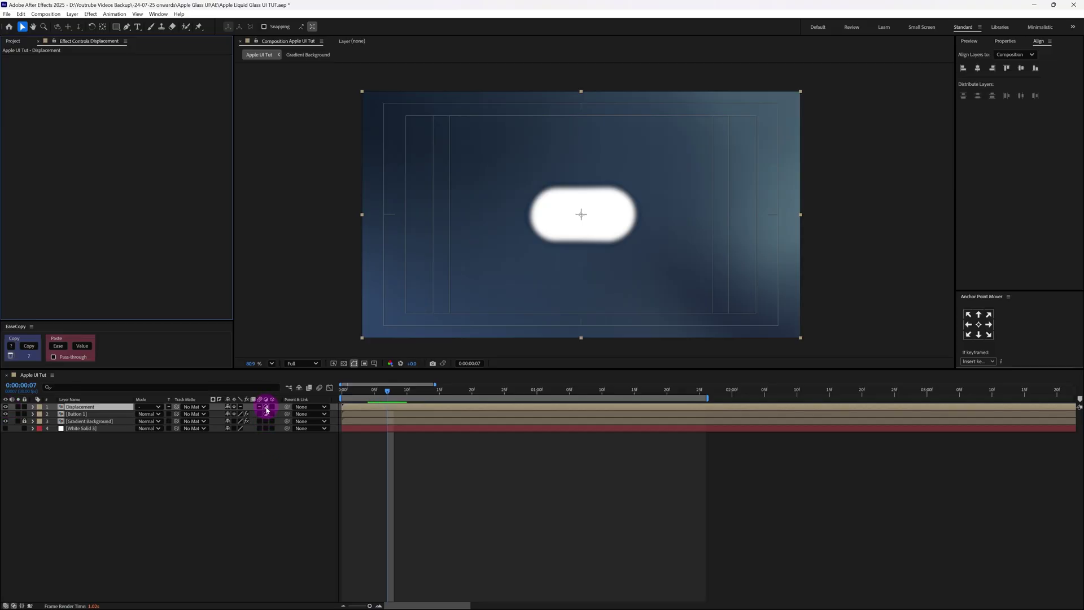
left_click(234, 407)
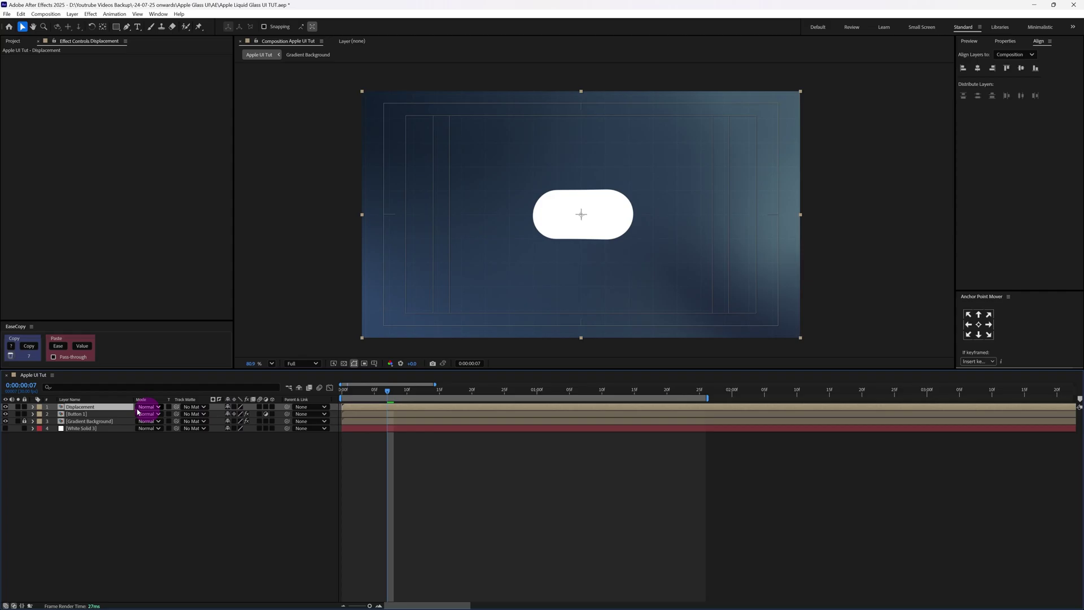
Add an Inner Glow layer style to the Displacement layer, with black colour and Normal blend mode
right_click(103, 406)
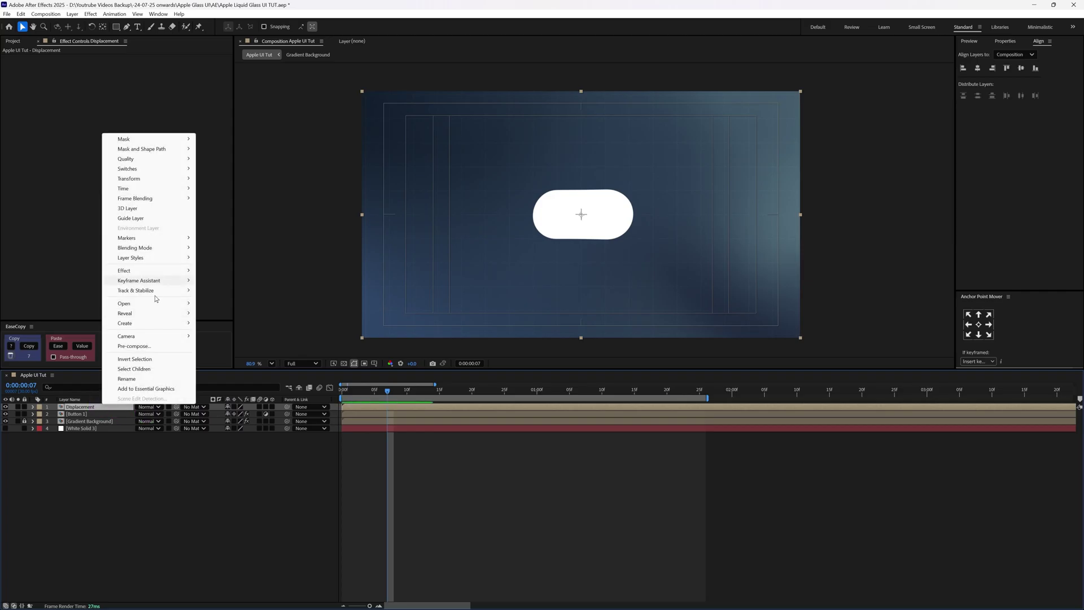
mouse_move(158, 258)
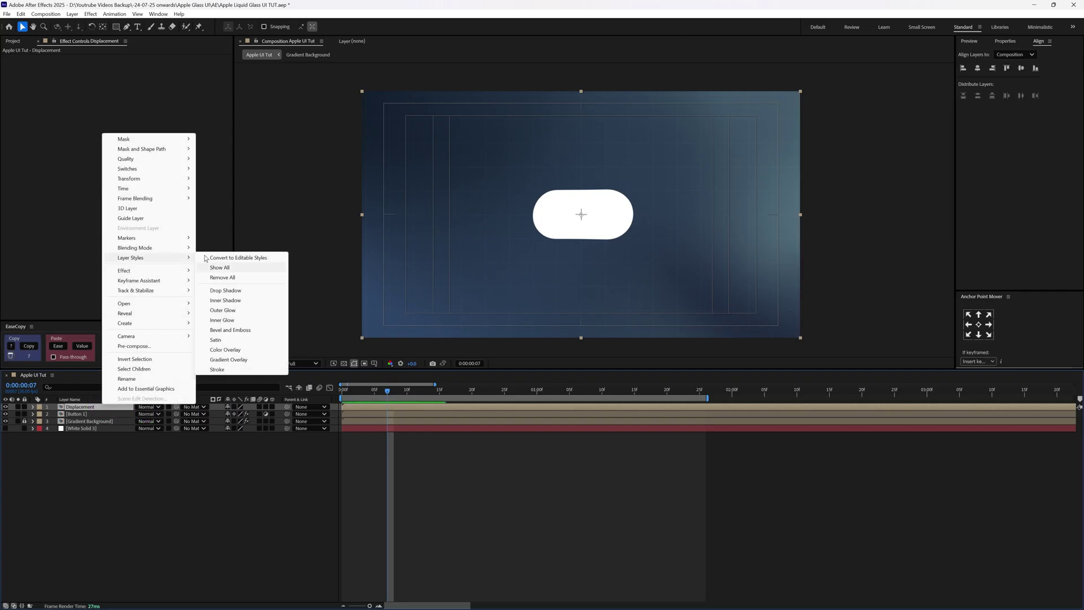
left_click(231, 321)
left_click(230, 472)
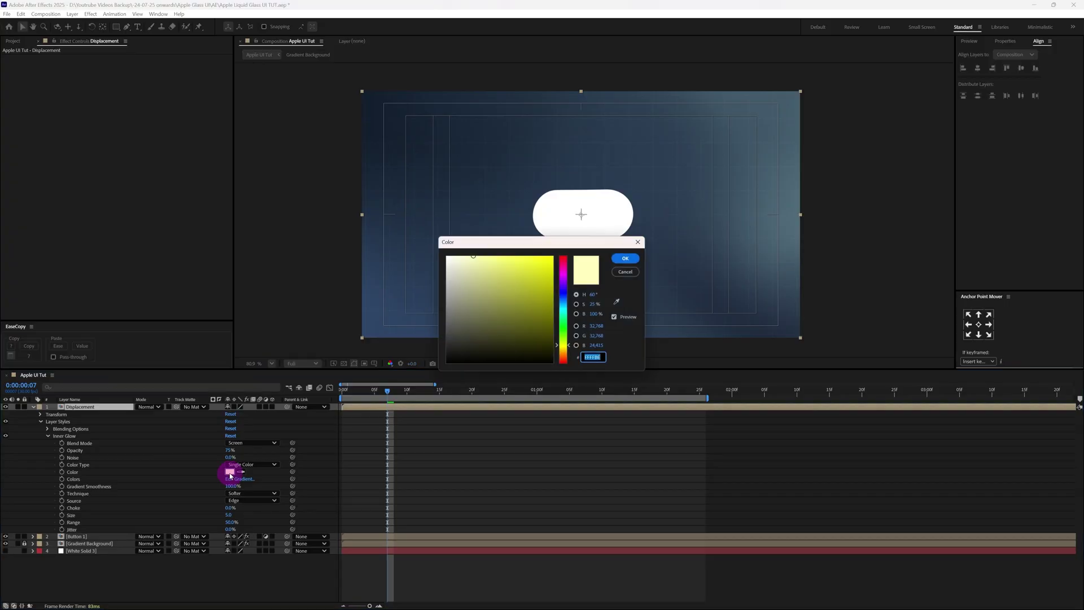
left_click_drag(500, 351, 438, 372)
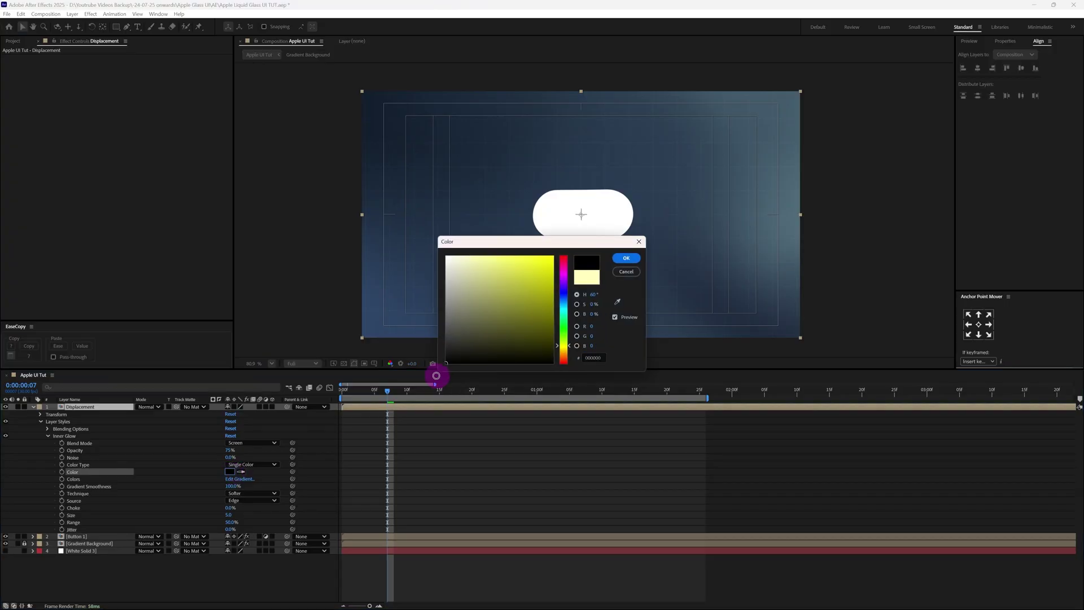
left_click(624, 258)
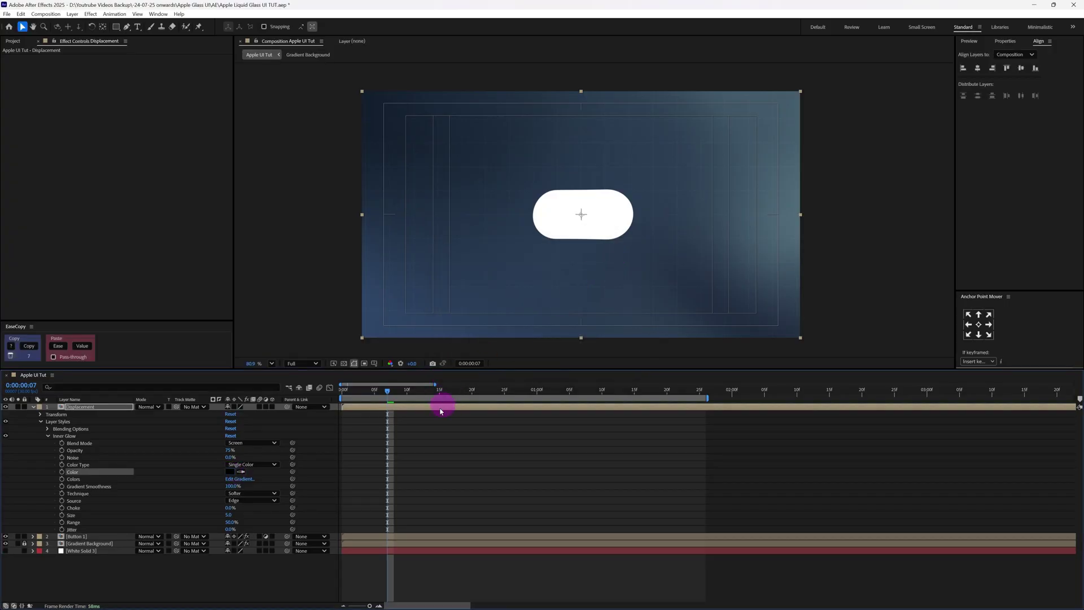
left_click(242, 444)
left_click(262, 160)
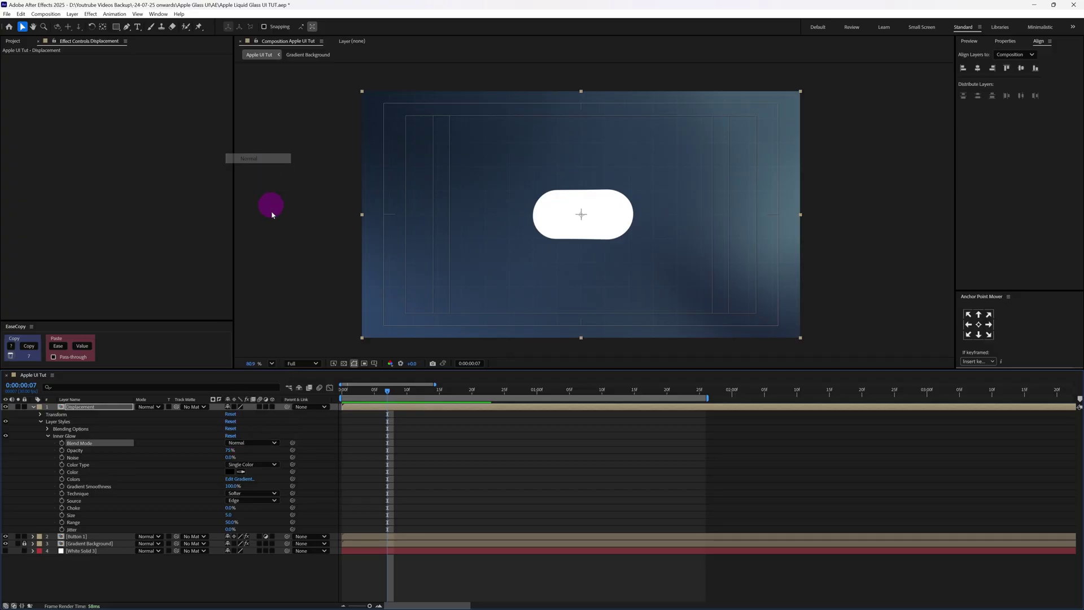
Set the Displacement layer's Inner Glow Size to 200 and Range to 70%
mouse_move(229, 515)
left_mouse_down()
mouse_move(249, 511)
mouse_move(235, 515)
left_mouse_up()
left_click(231, 514)
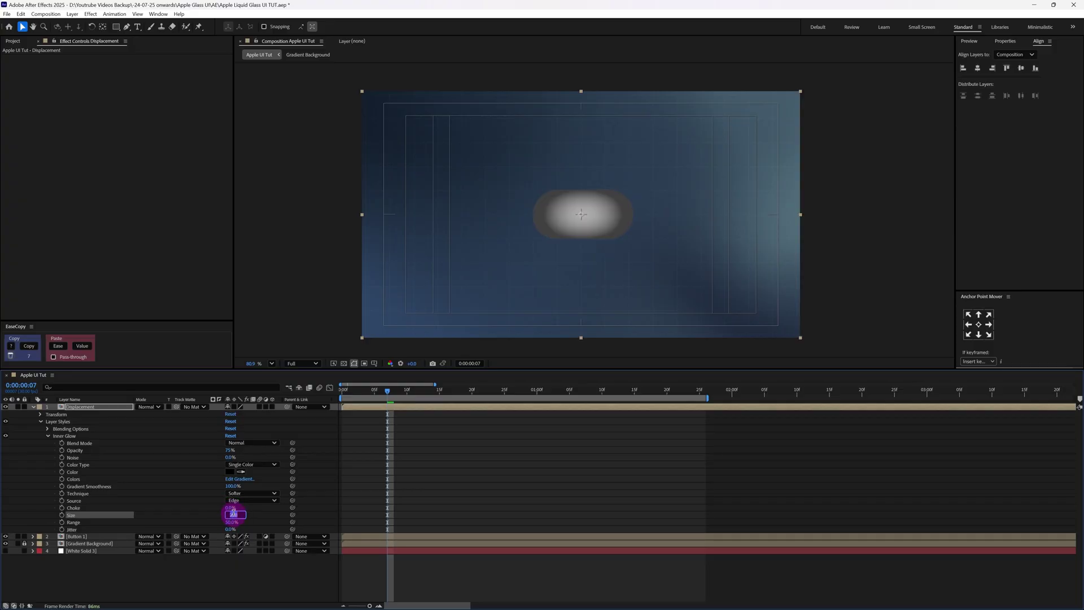
type("190")
key("Return")
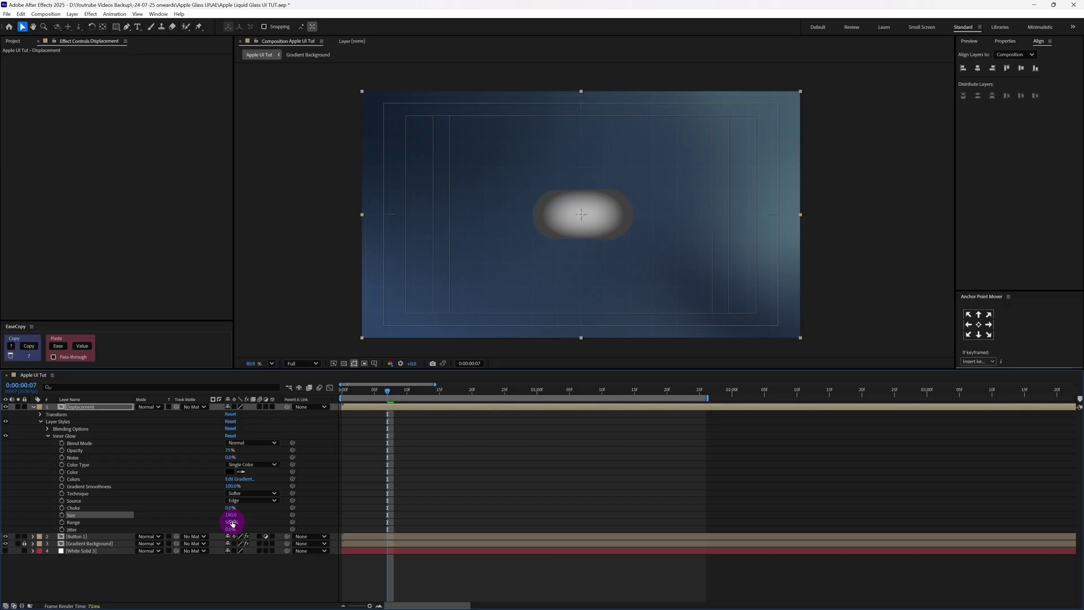
left_click(231, 522)
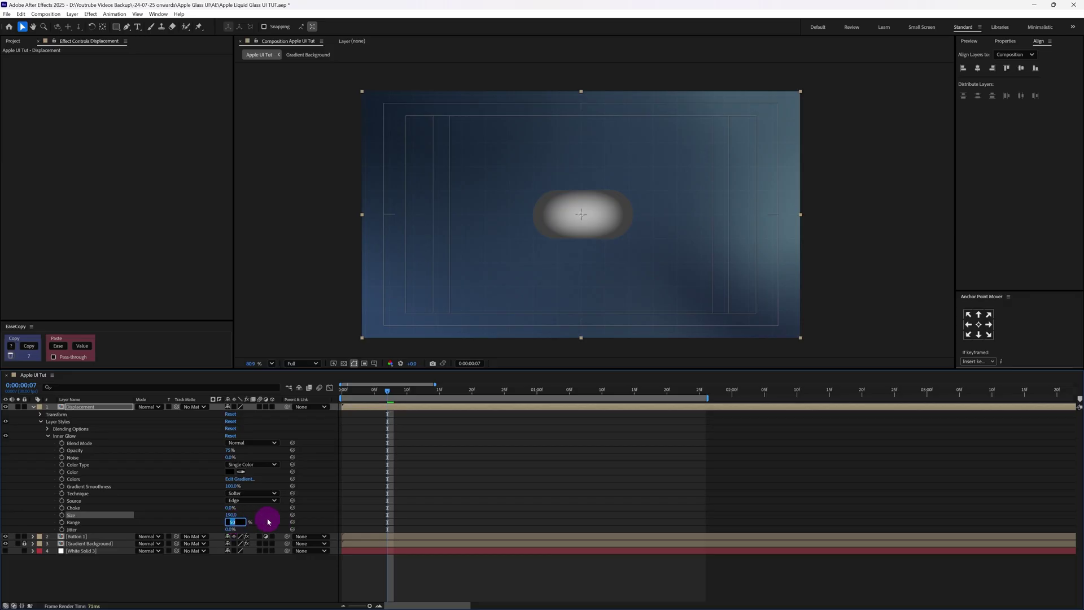
type("100")
key("Return")
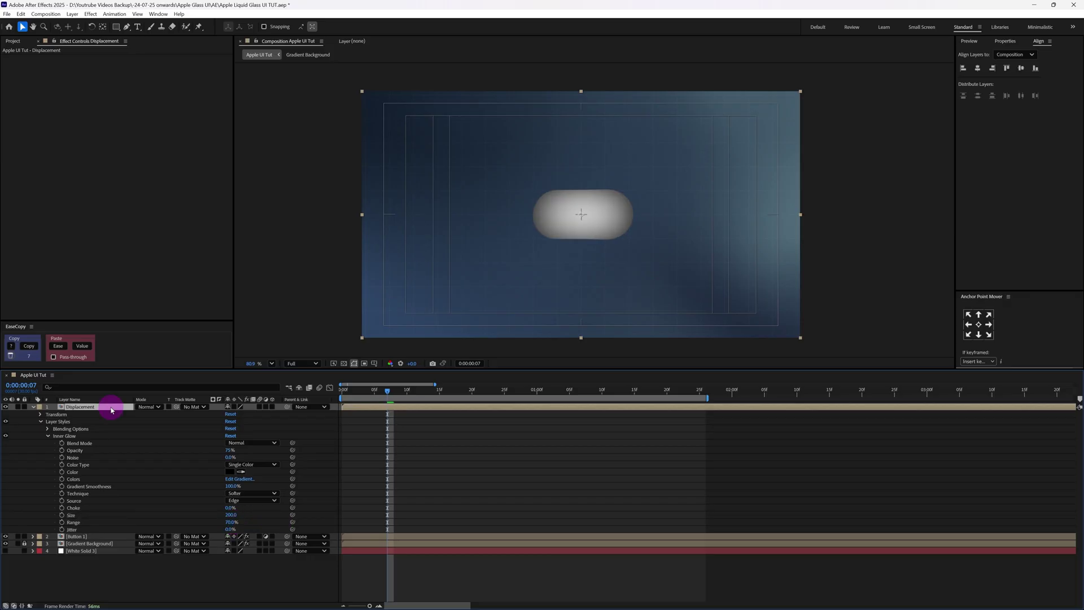
Hide the Displacement layer and apply the Displacement Map effect to Button 1, using Displacement as its map layer
left_click(33, 407)
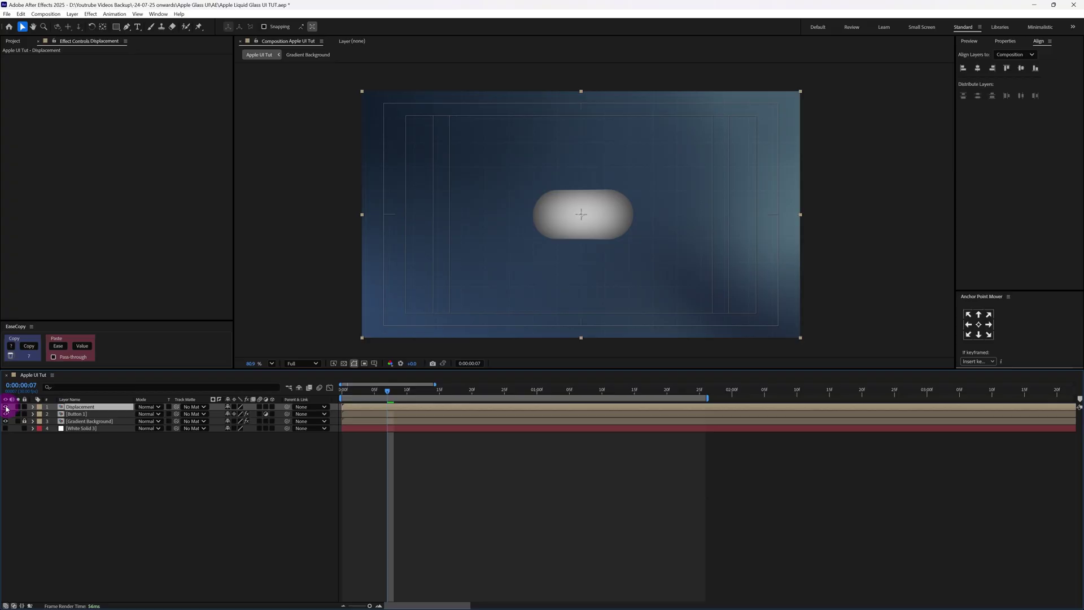
left_click(6, 406)
left_click(82, 414)
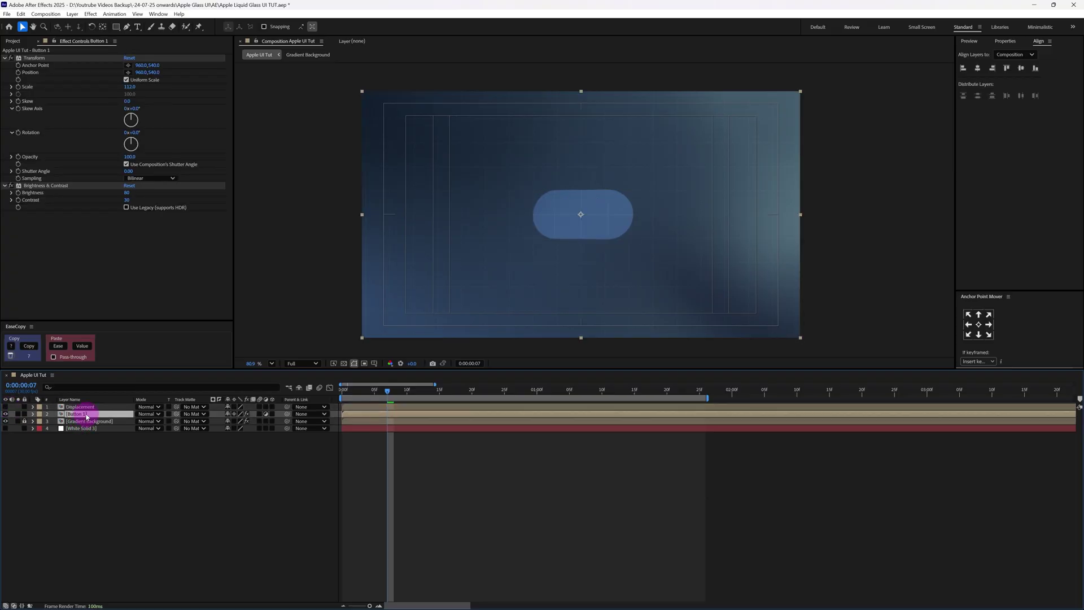
key("ctrl+space")
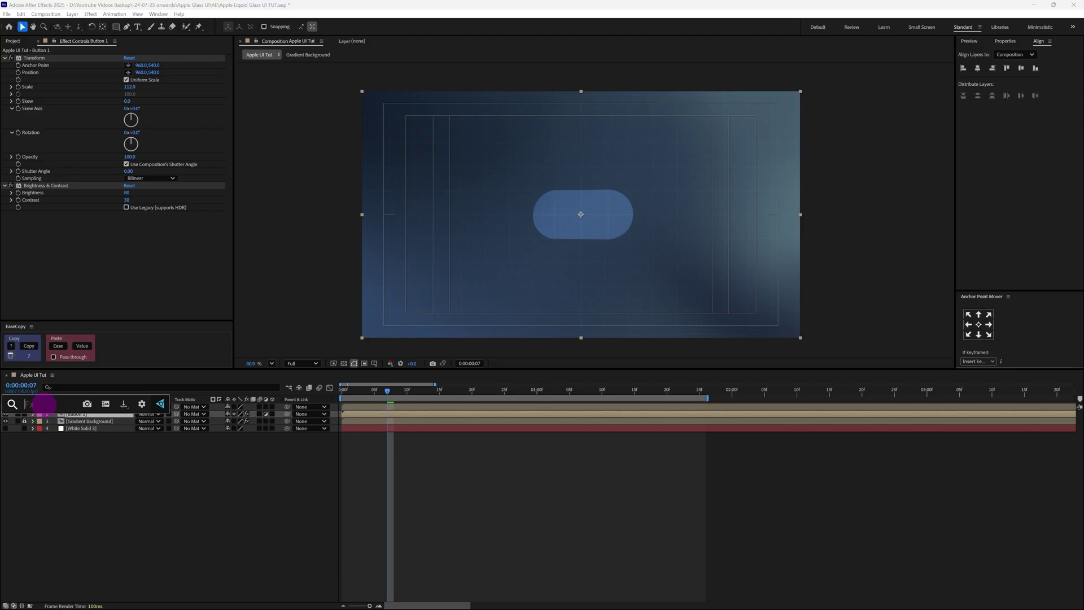
type("displacement")
left_click(47, 424)
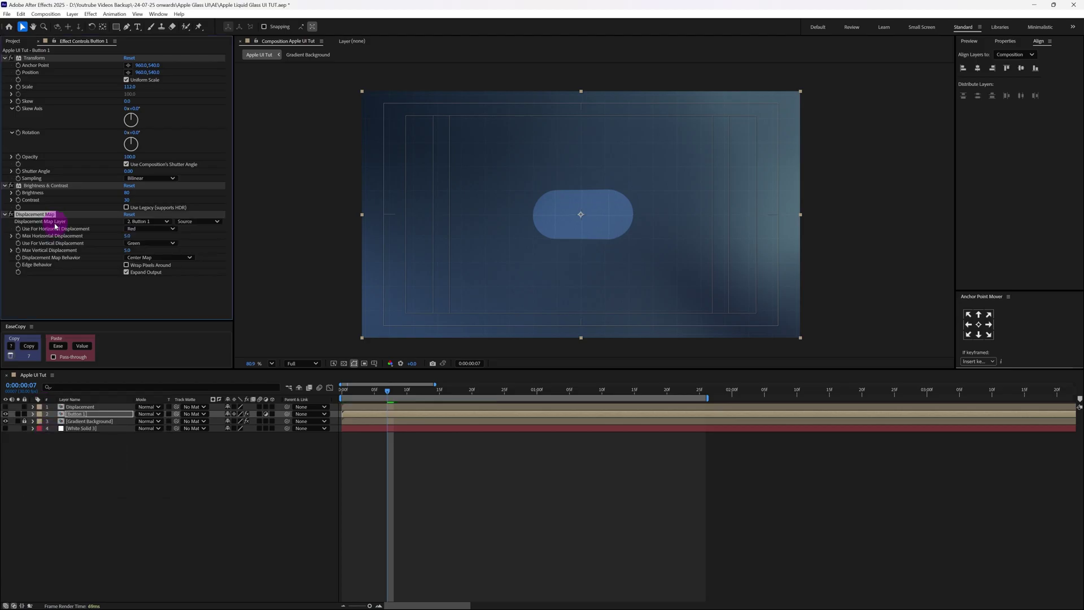
left_click(153, 222)
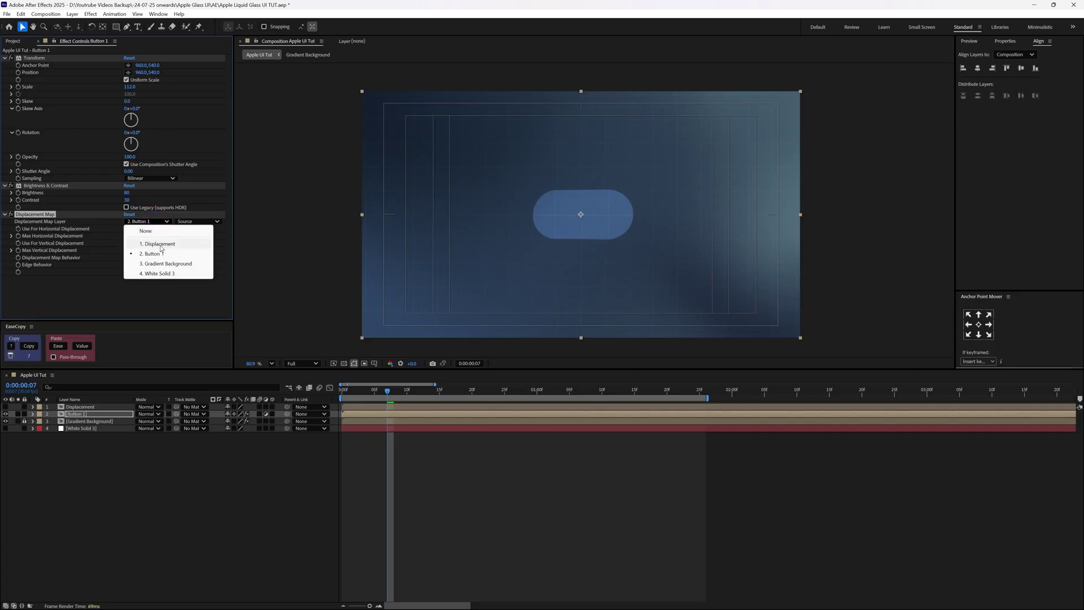
left_click(161, 245)
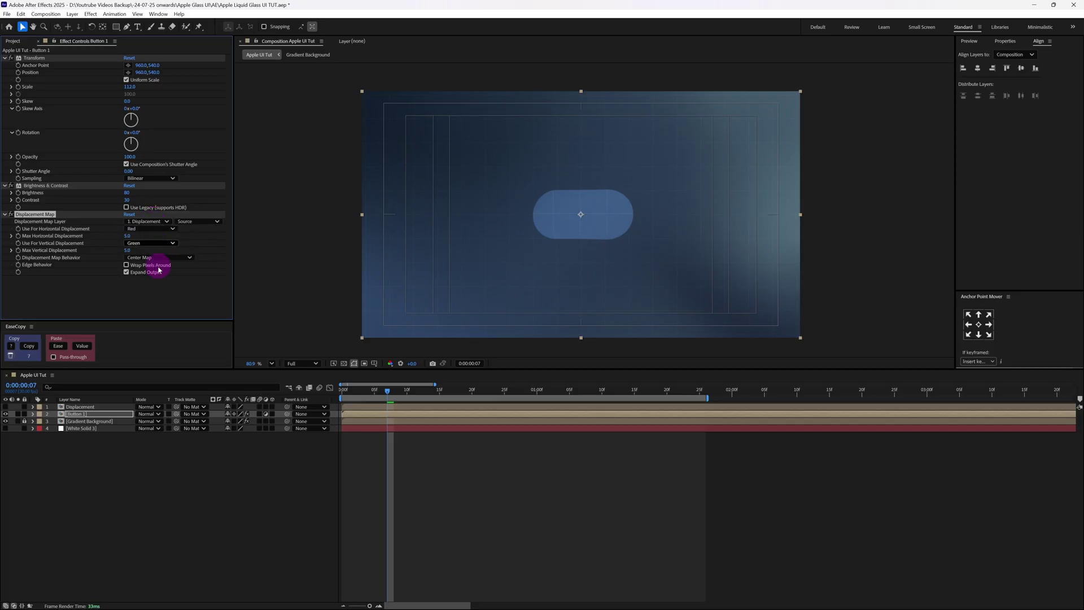
Set the Displacement Map's Max Horizontal Displacement to -20 and Max Vertical Displacement to 9
mouse_move(126, 238)
left_mouse_down()
mouse_move(56, 239)
mouse_move(128, 236)
left_mouse_up()
left_click(128, 236)
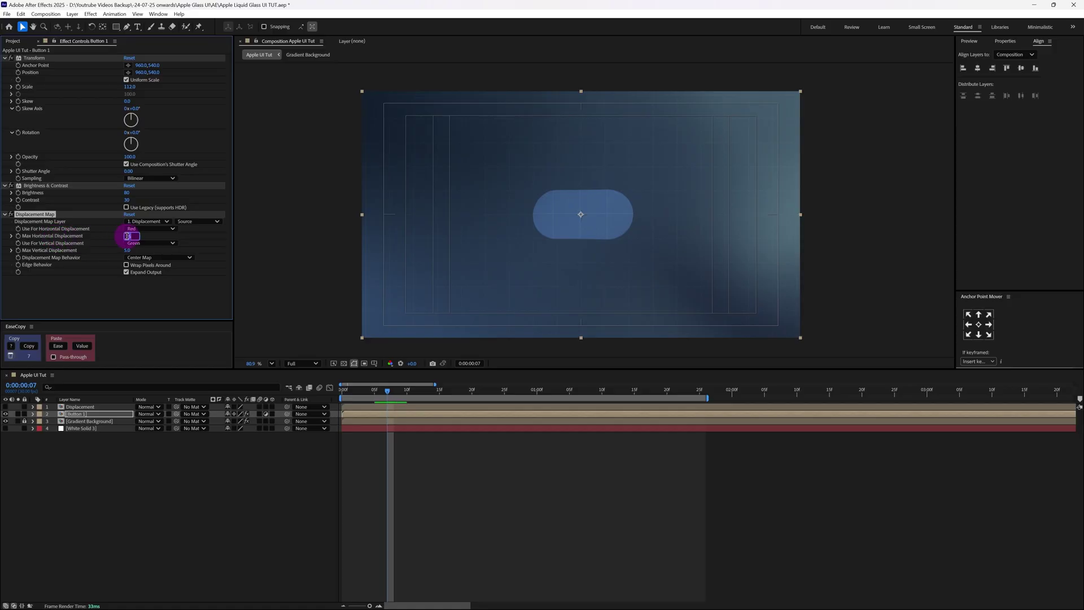
key("BackSpace")
type("-20")
key("Return")
left_click(128, 250)
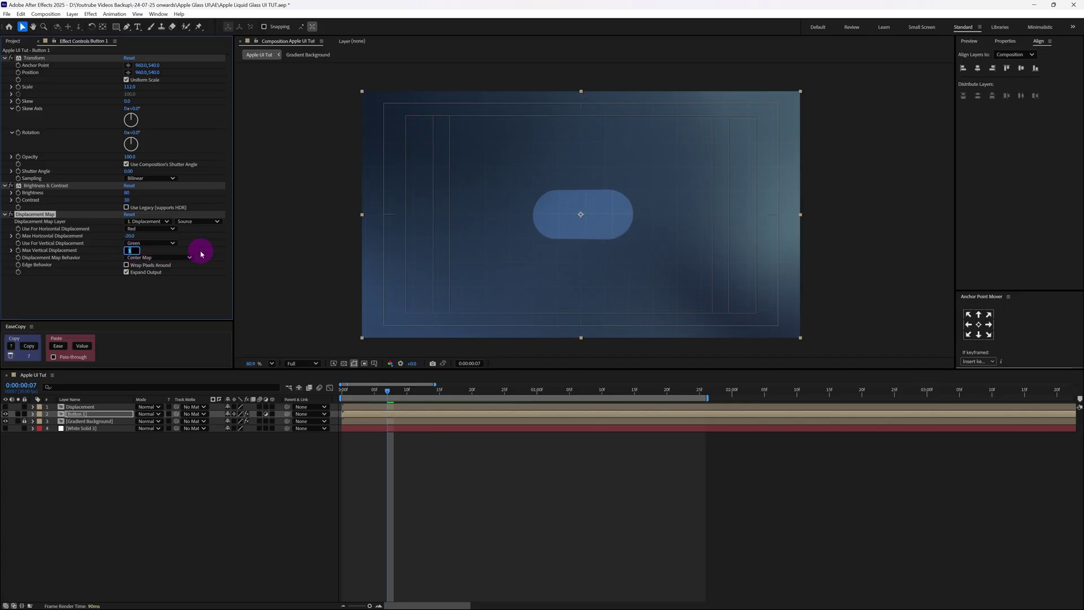
type("9")
Deselect the layer and play back the composition to review the displaced pill up close
scroll(575, 248, "up", 2)
left_click(575, 268)
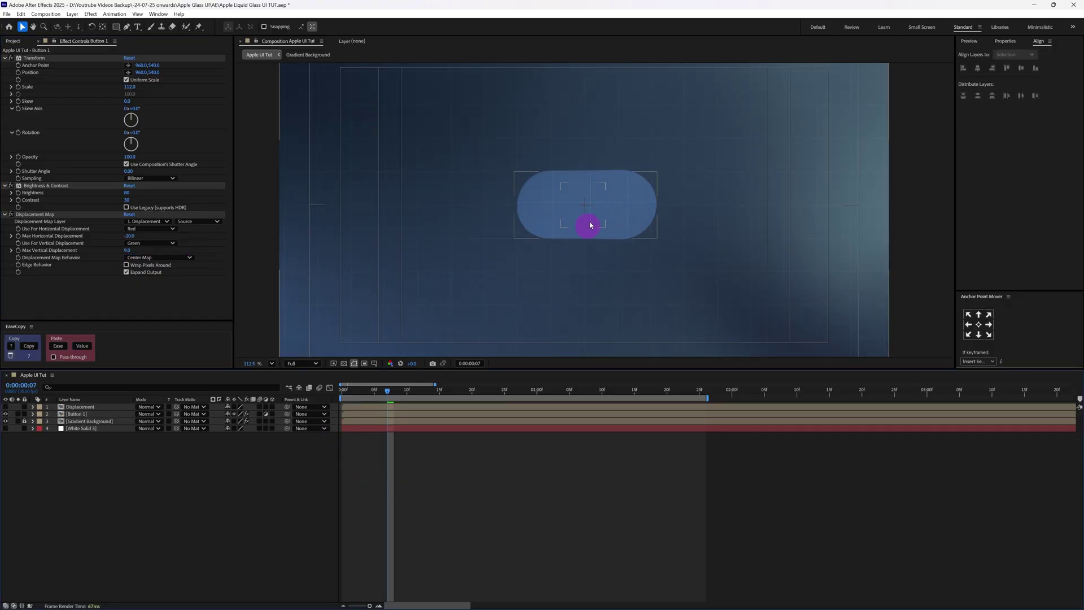
key("space")
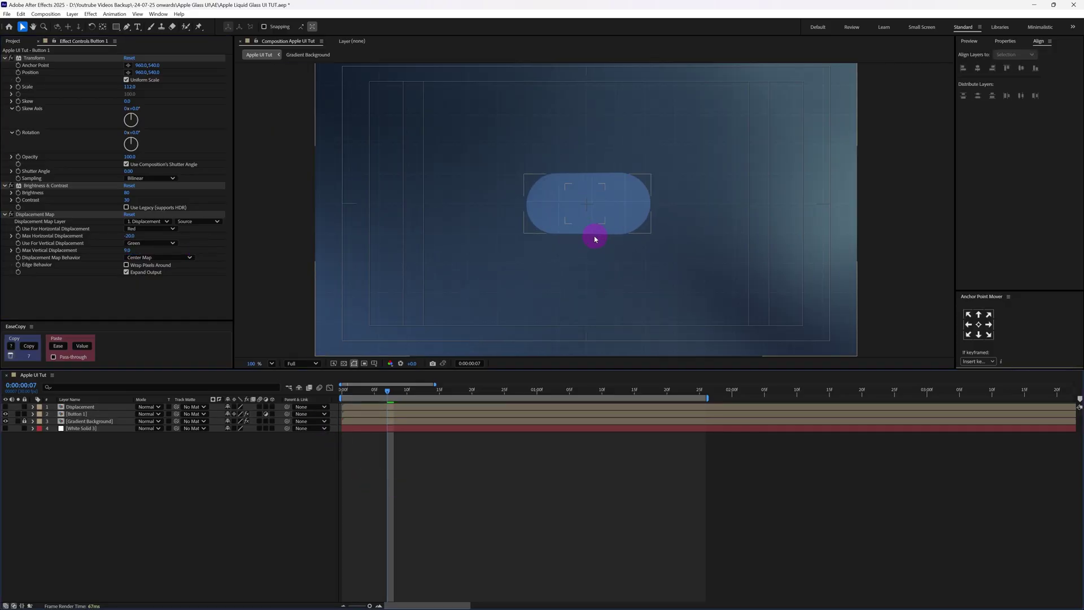
Apply the CC Glass effect to the Button 1 layer and expand its Surface settings
left_click(80, 416)
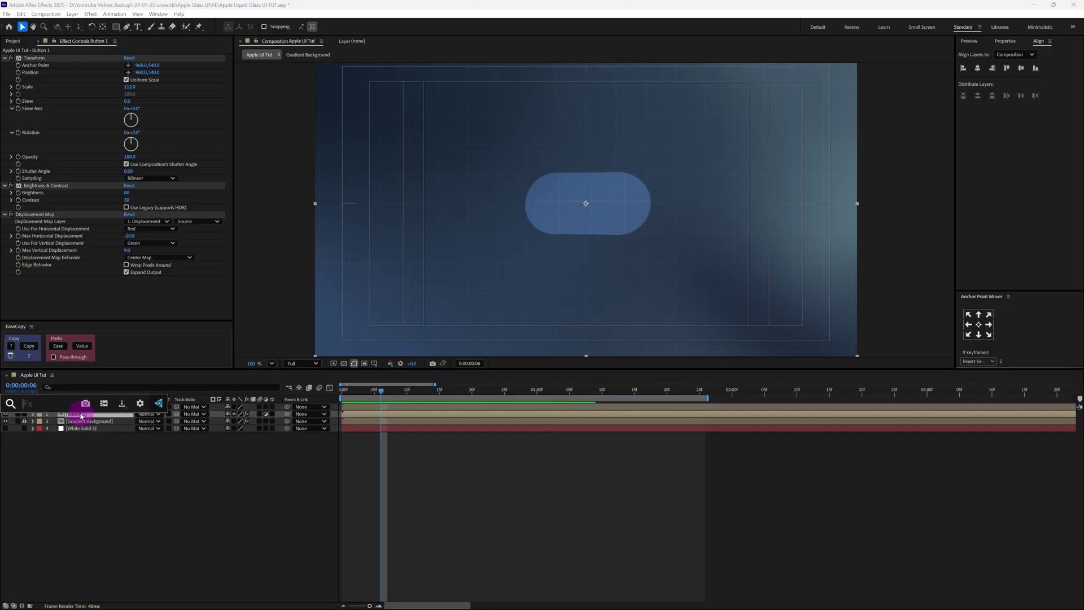
key("ctrl+space")
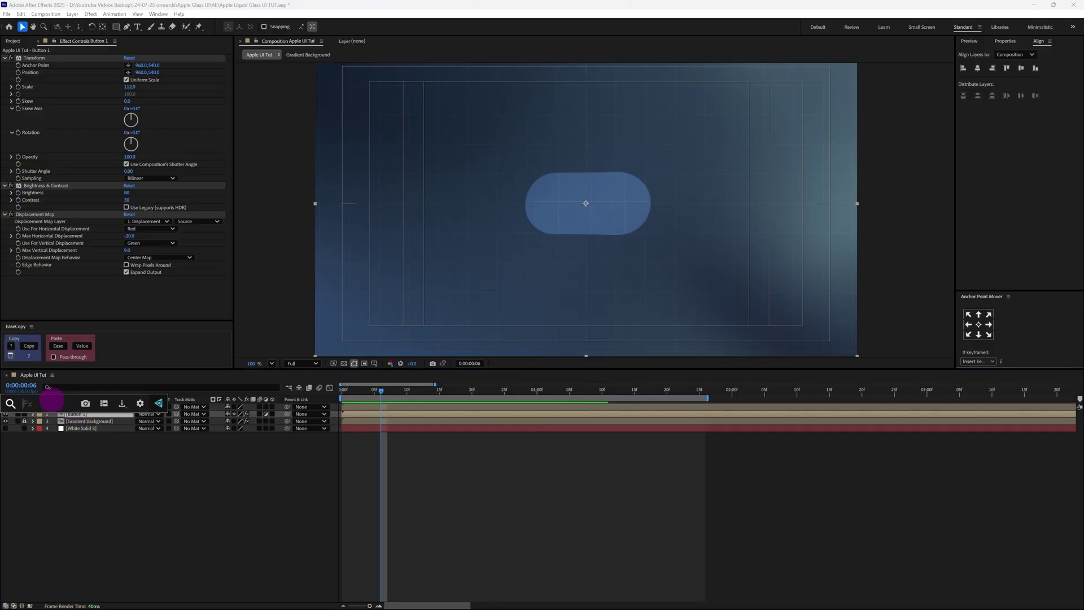
type("cc glass")
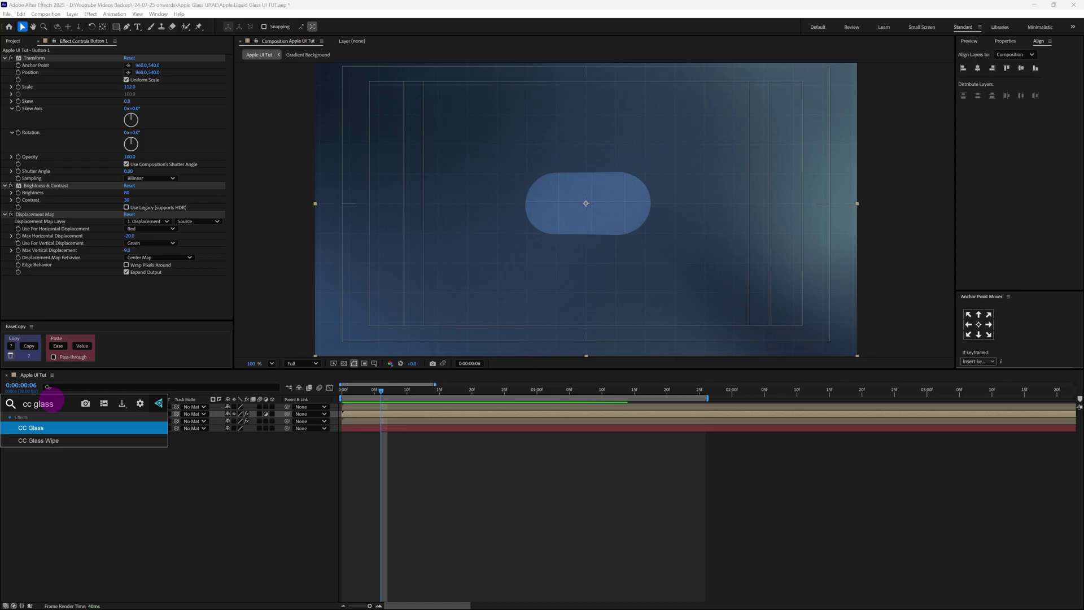
left_click(37, 428)
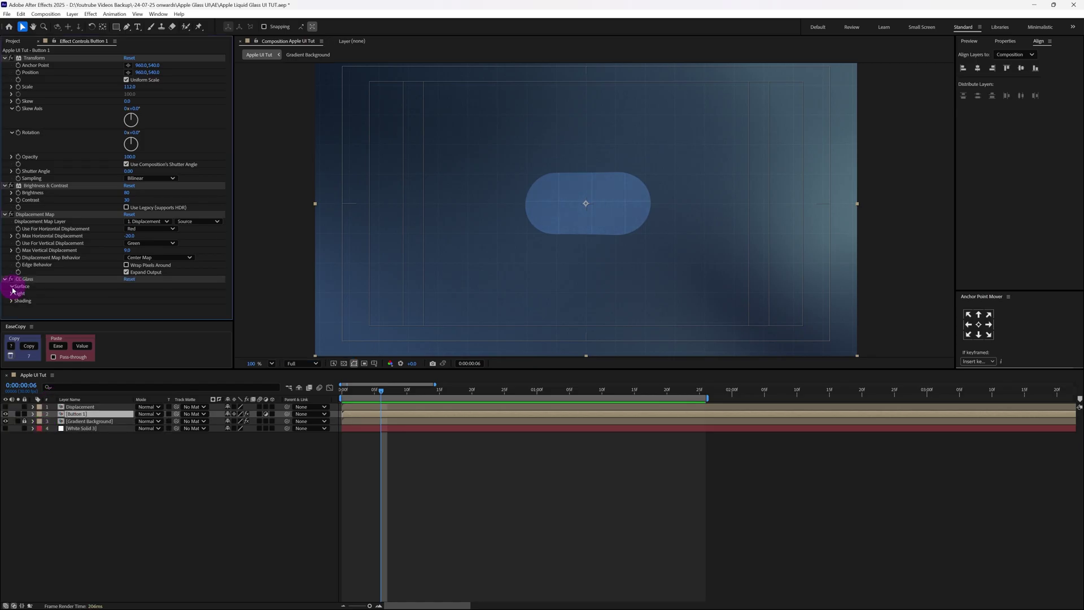
left_click(12, 287)
scroll(107, 302, "down", 1)
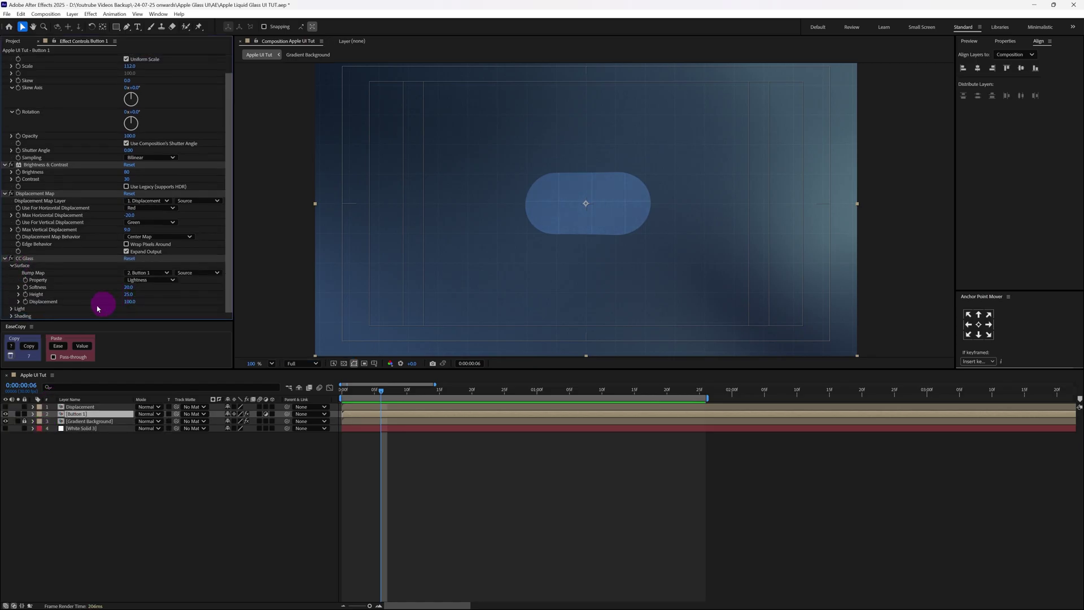
Remove the CC Glass effect from the Button 1 layer and apply a fresh CC Glass to it
left_click(129, 294)
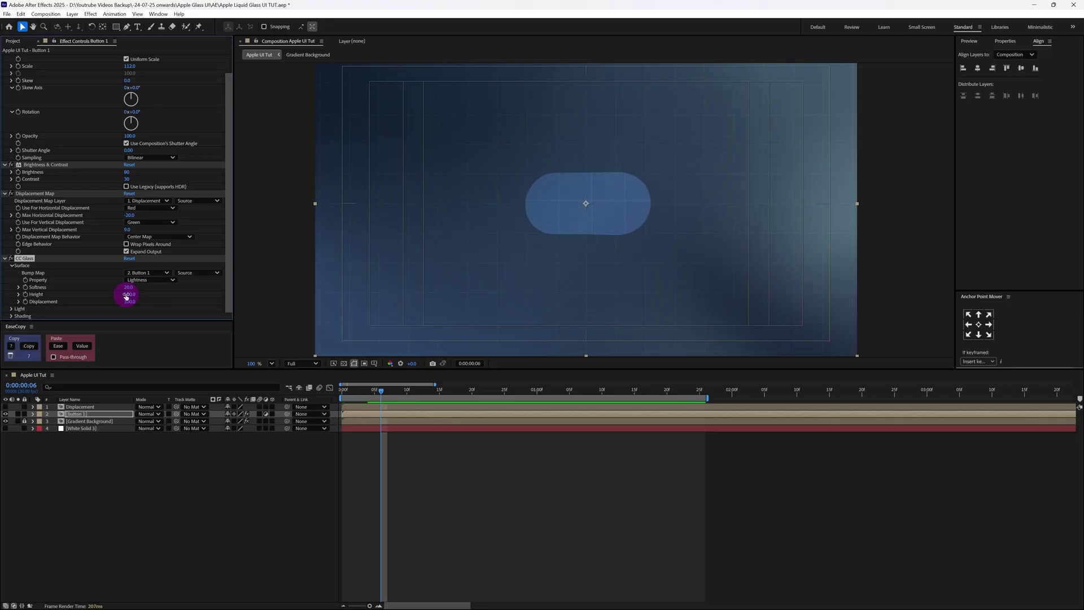
left_click(90, 416)
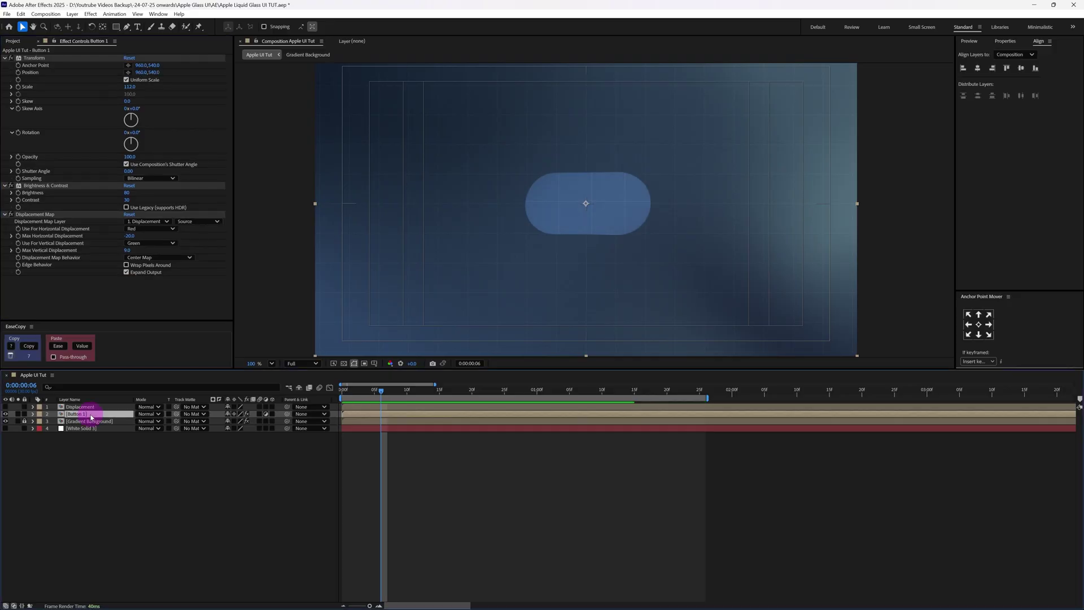
key("ctrl+space")
type("cc")
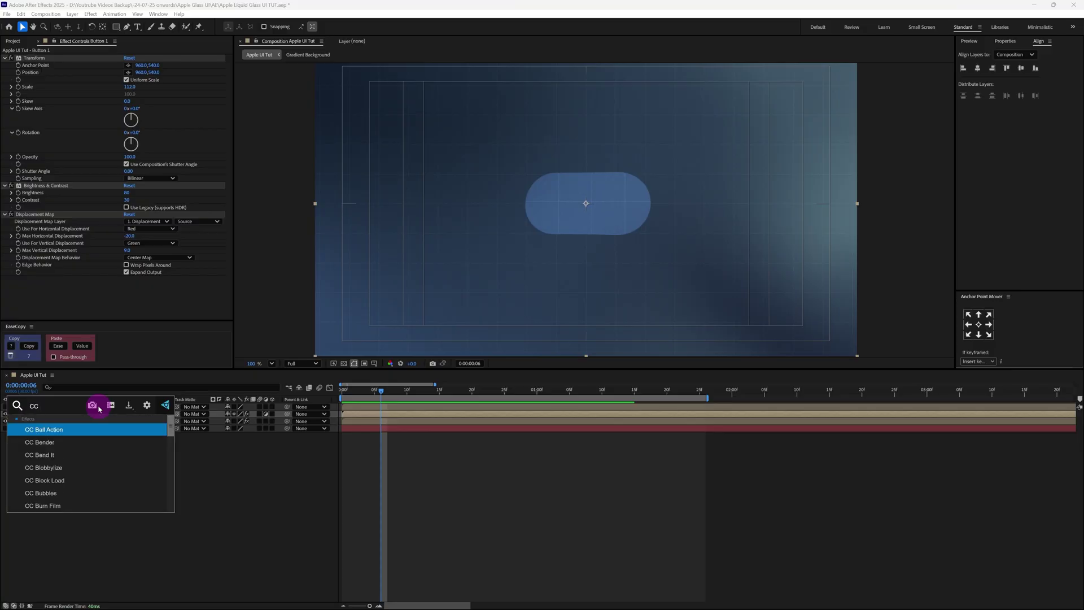
type(" glass")
left_click(76, 430)
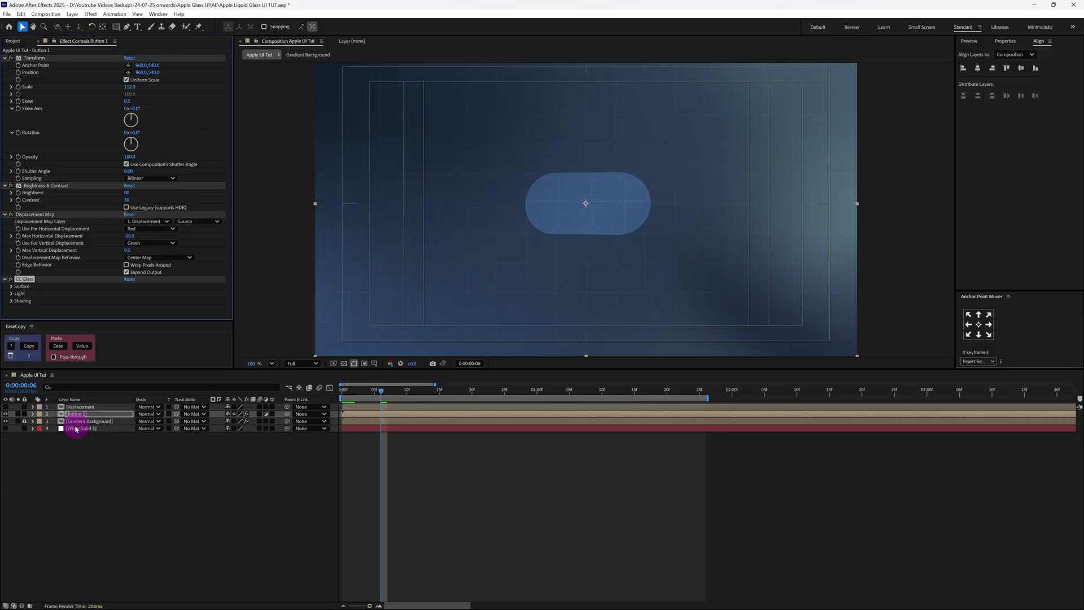
Set the Height in the CC Glass Surface settings of Button 1 to 100
left_click(12, 286)
scroll(125, 281, "down", 1)
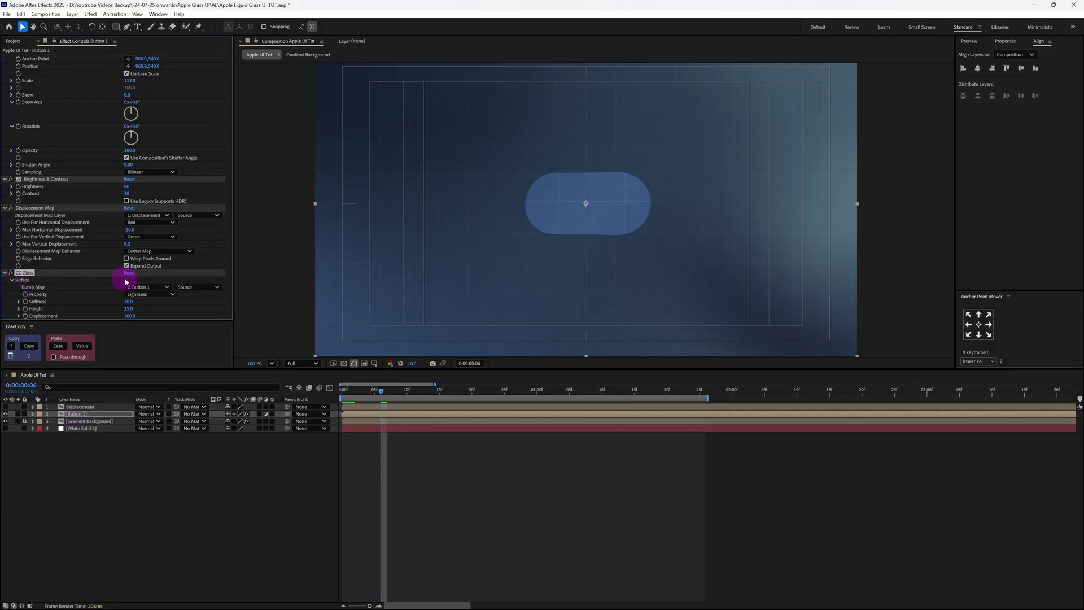
scroll(125, 281, "down", 1)
left_click(128, 294)
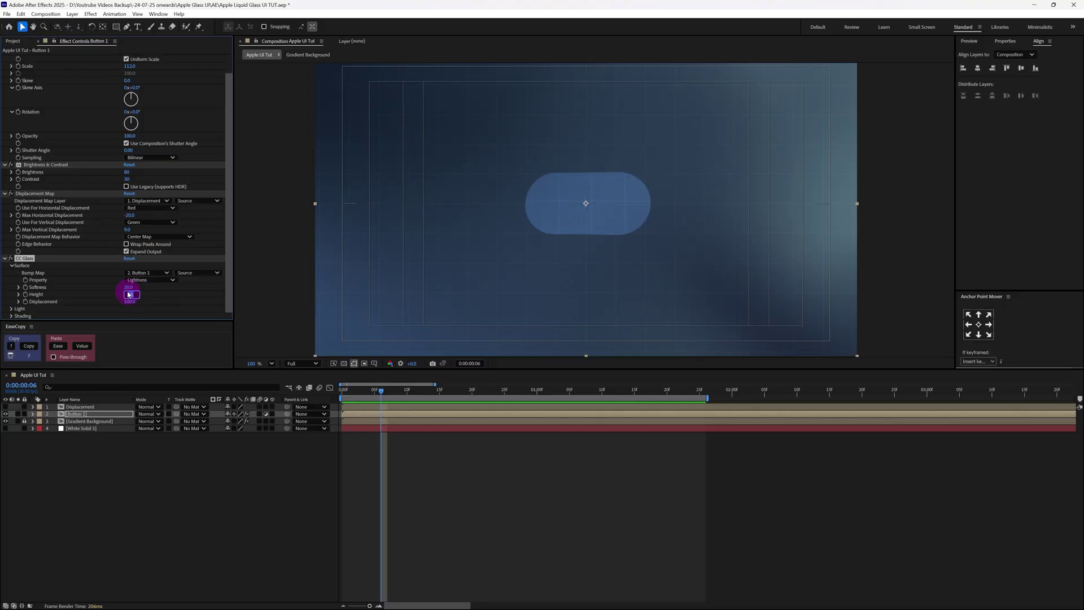
type("100")
key("Return")
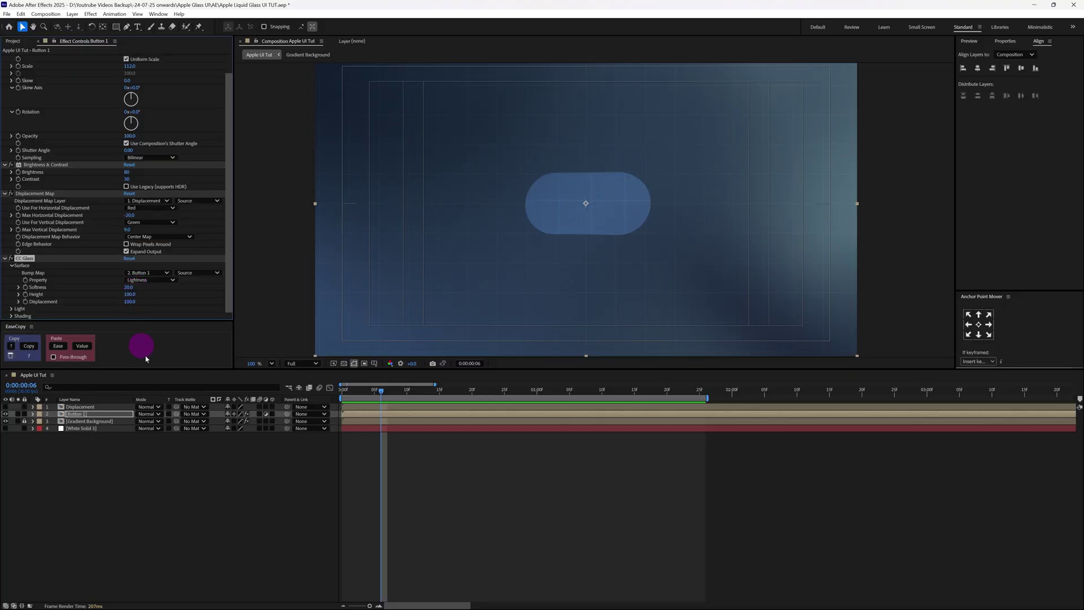
Turn on Collapse Transformations for the Displacement layer
left_click(80, 407)
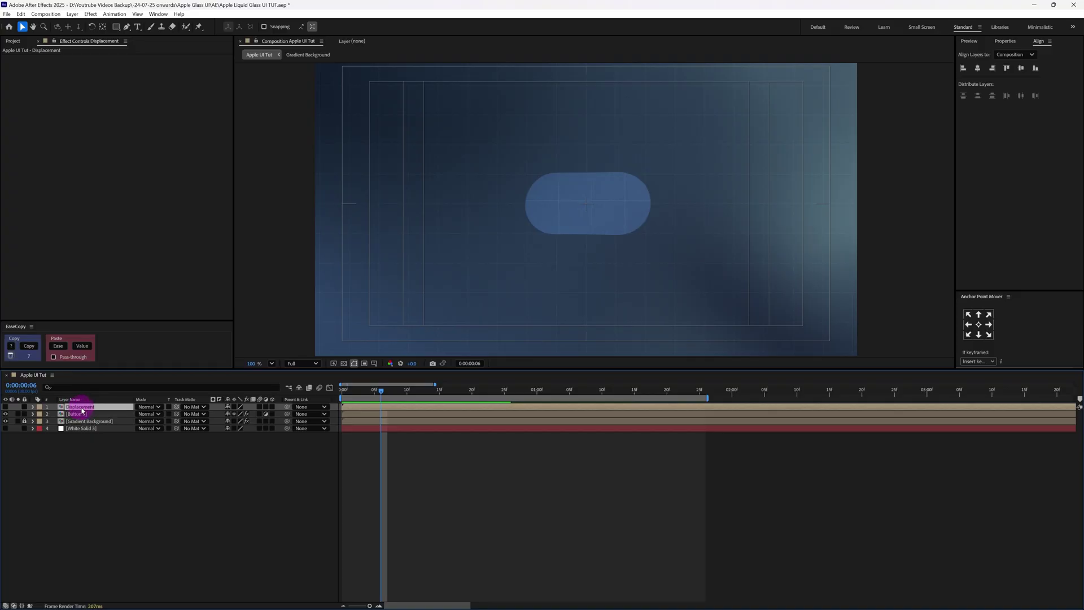
left_click(232, 407)
left_click(234, 407)
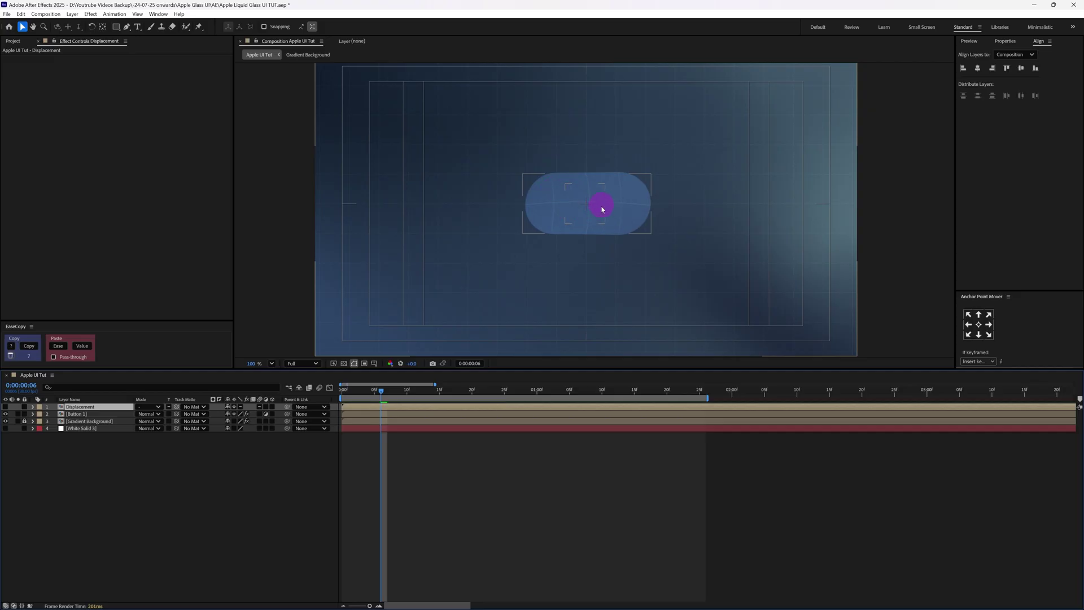
Duplicate the Button 1 layer and move the copy above the Displacement layer
left_click(78, 414)
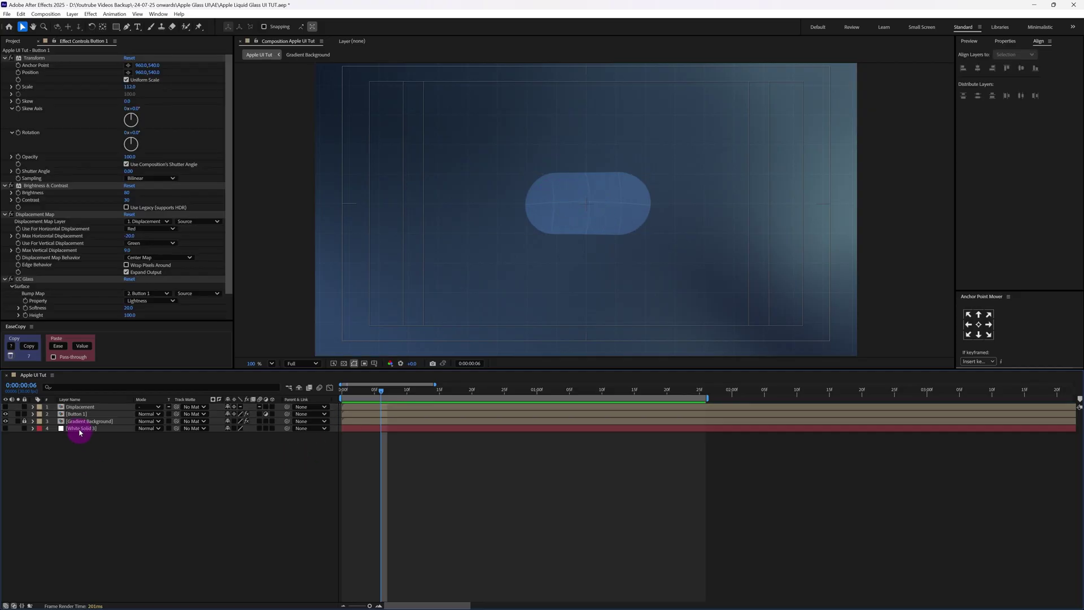
key("ctrl+d")
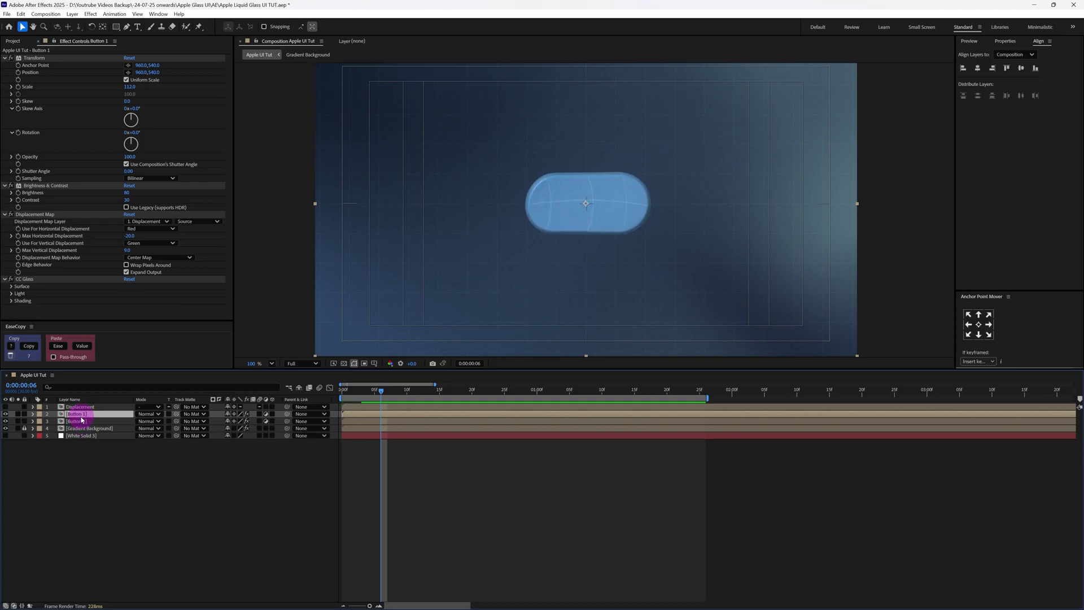
left_click_drag(84, 419, 85, 404)
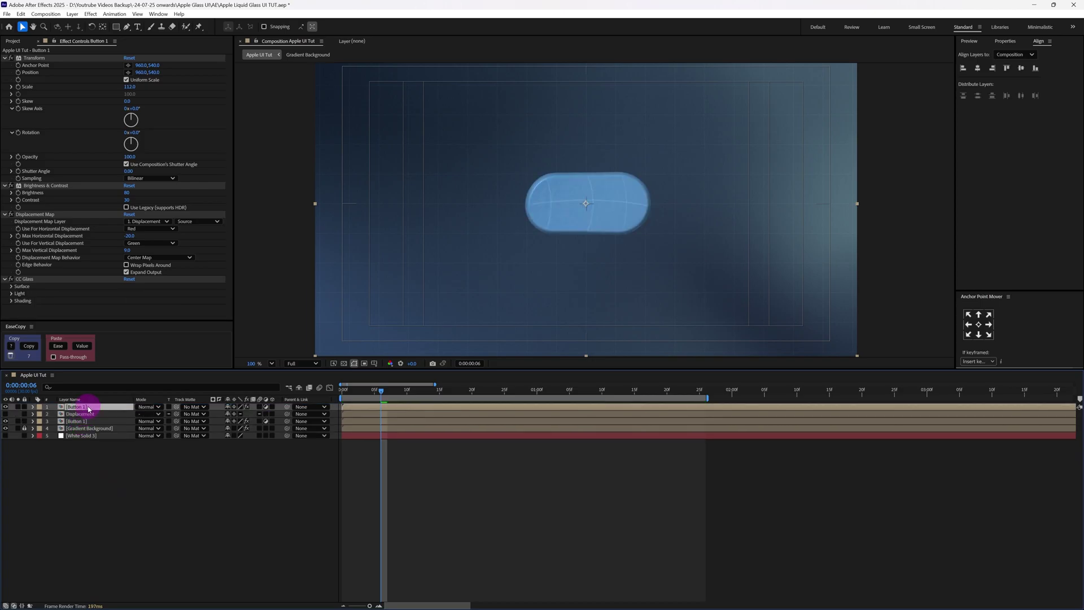
Turn off the adjustment layer setting on the topmost Button 1 copy and delete all of its effects
left_click(266, 406)
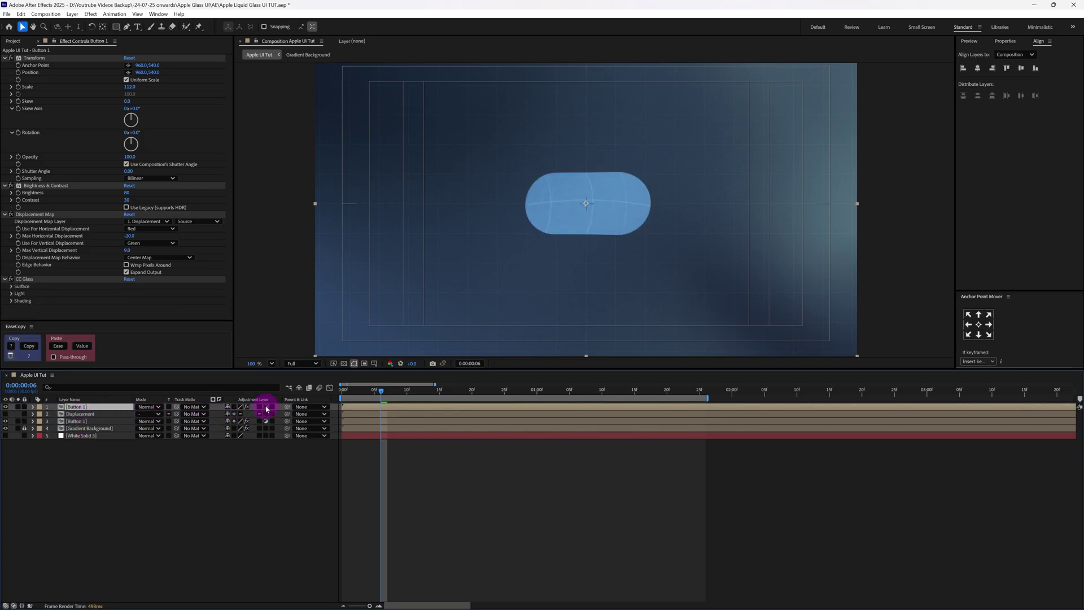
left_click(29, 279)
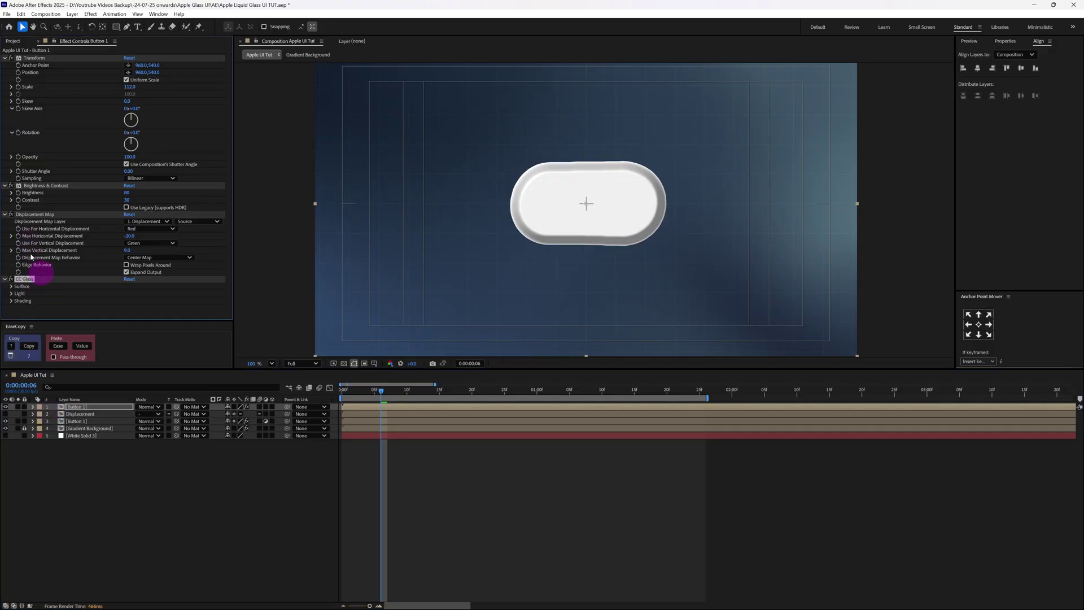
key("ctrl+a")
key("Delete")
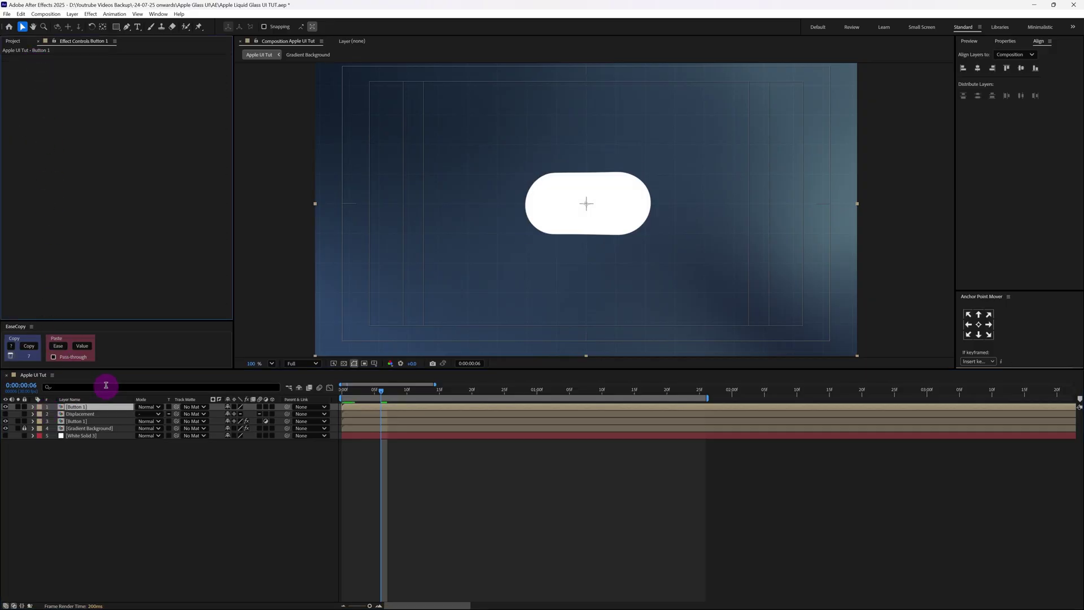
Apply the Fill effect to the topmost Button 1 layer and set its colour to black (000000)
key("ctrl+space")
type("fill")
key("Return")
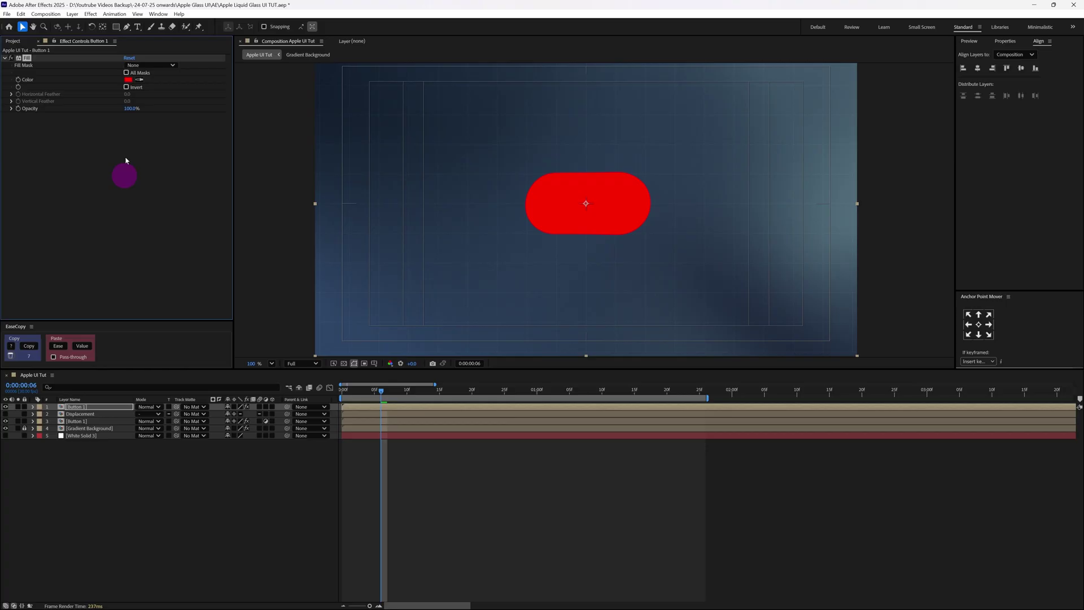
left_click(128, 80)
left_click_drag(475, 286, 452, 388)
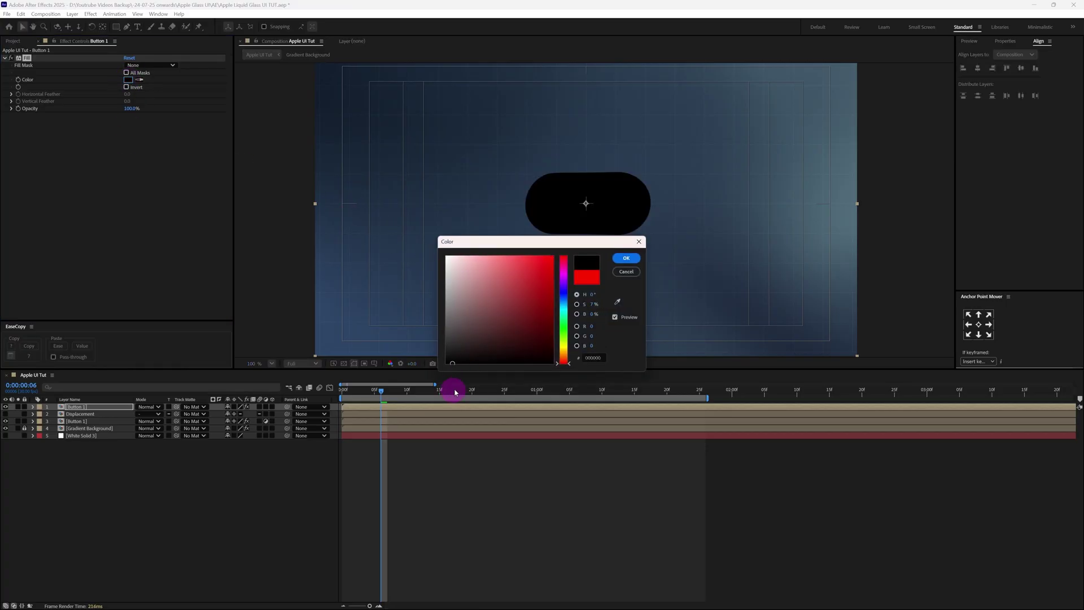
left_click(625, 263)
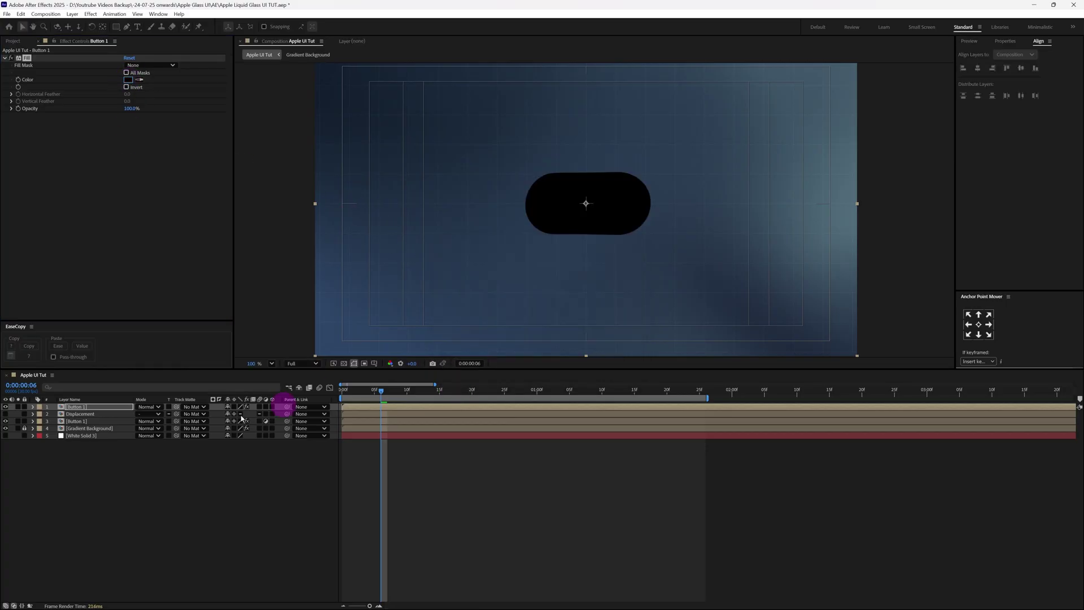
Add a Bevel and Emboss layer style to the topmost Button 1 layer and expand its settings
right_click(99, 407)
mouse_move(163, 263)
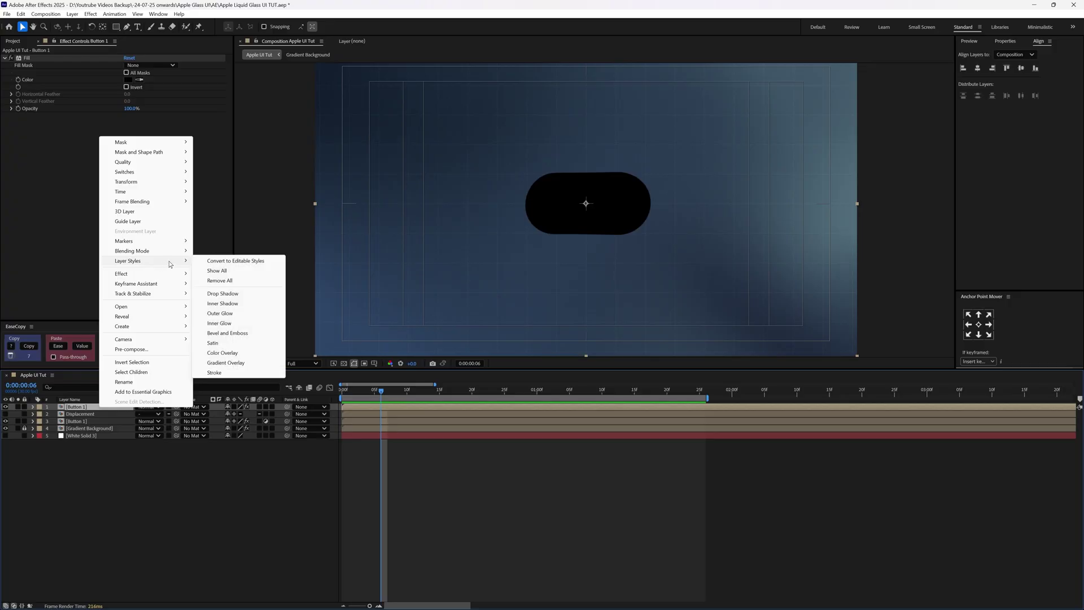
left_click(227, 333)
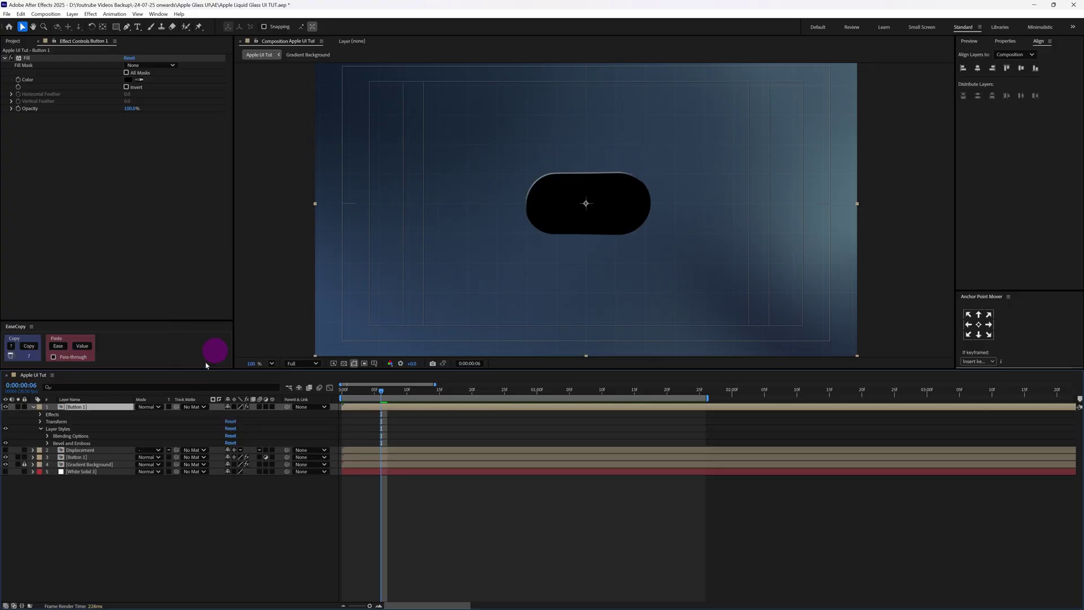
left_click(48, 443)
Set the Bevel and Emboss Soften to 16 and its Shadow Opacity to 60%
left_click(236, 489)
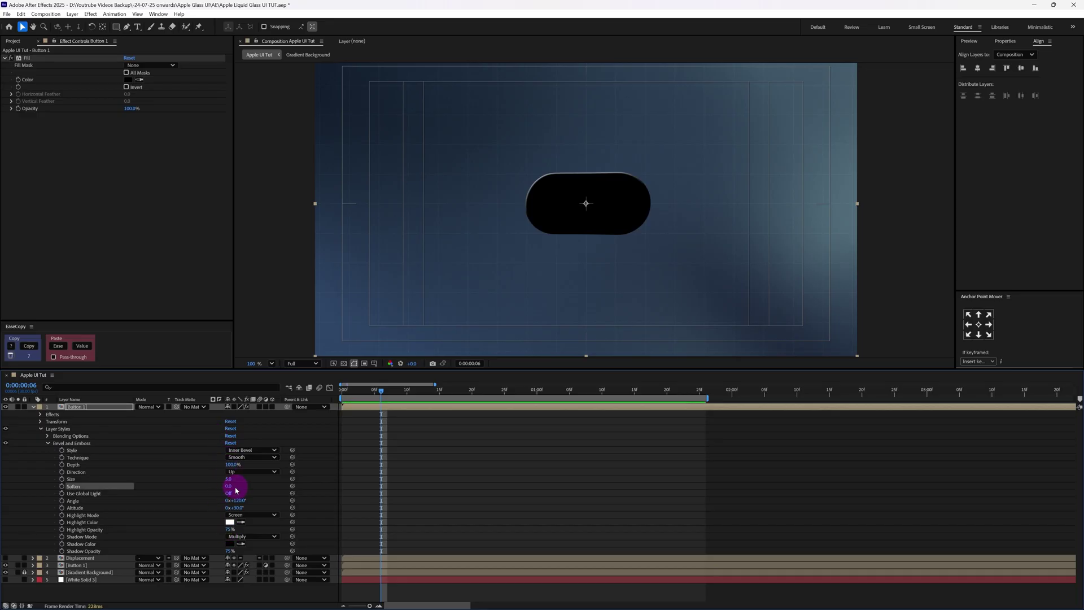
left_click(227, 487)
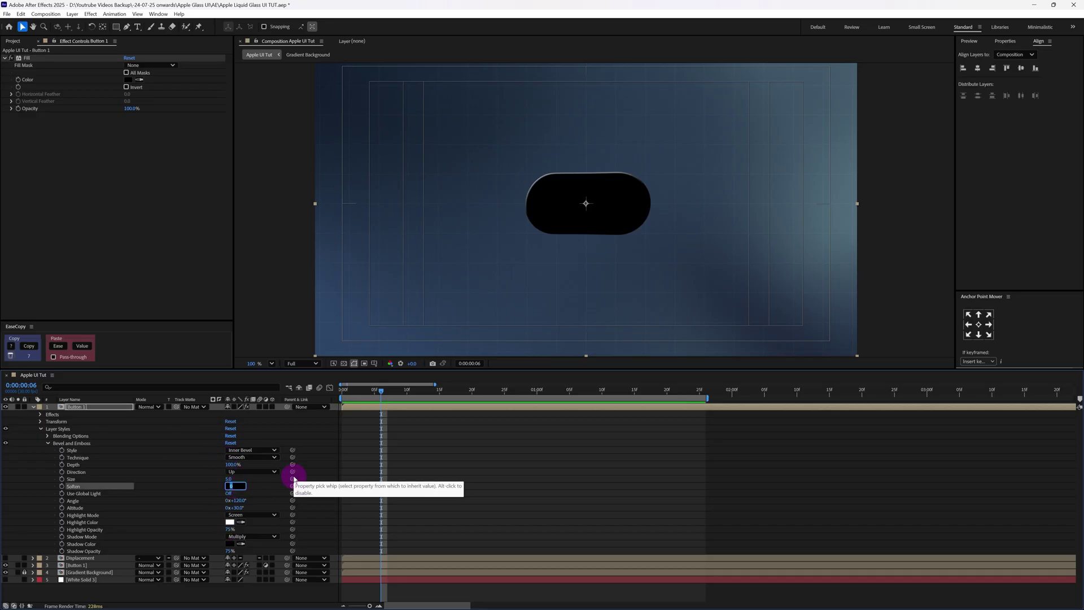
type("16")
key("Return")
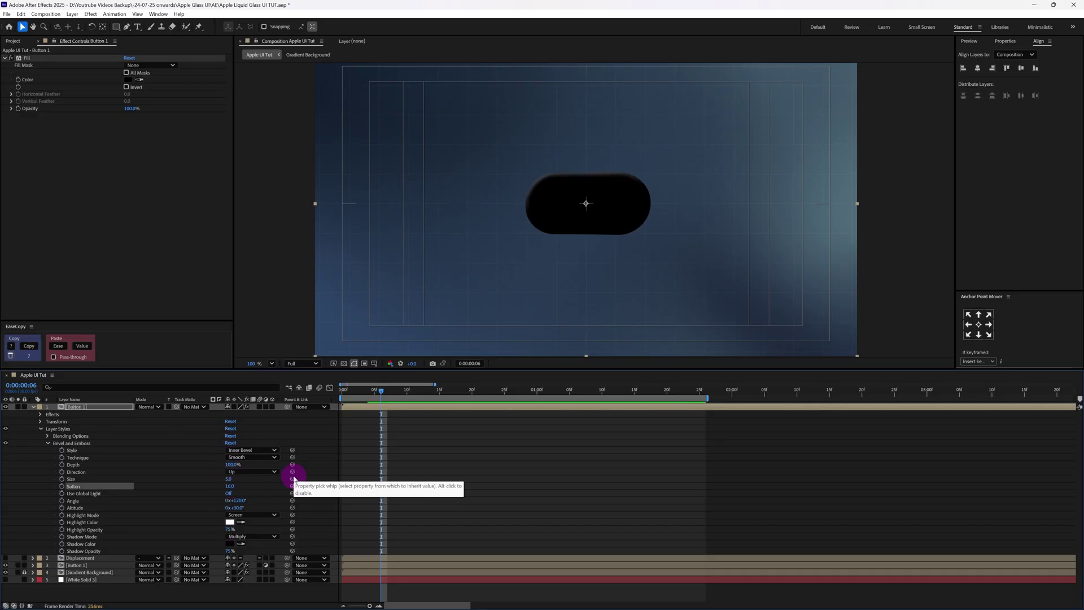
left_click(231, 550)
type("6")
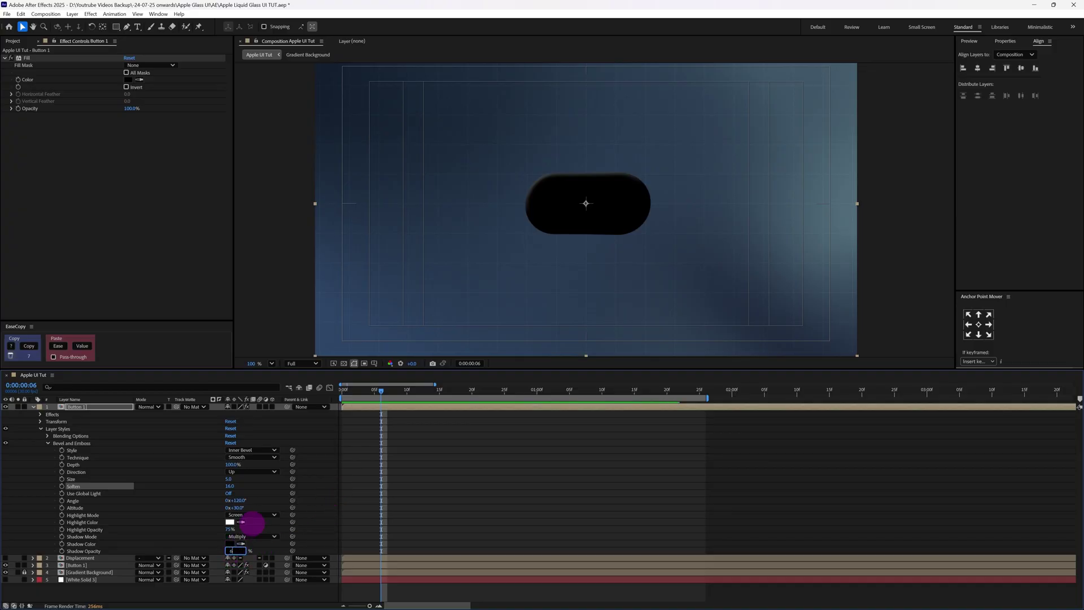
type("0")
key("Return")
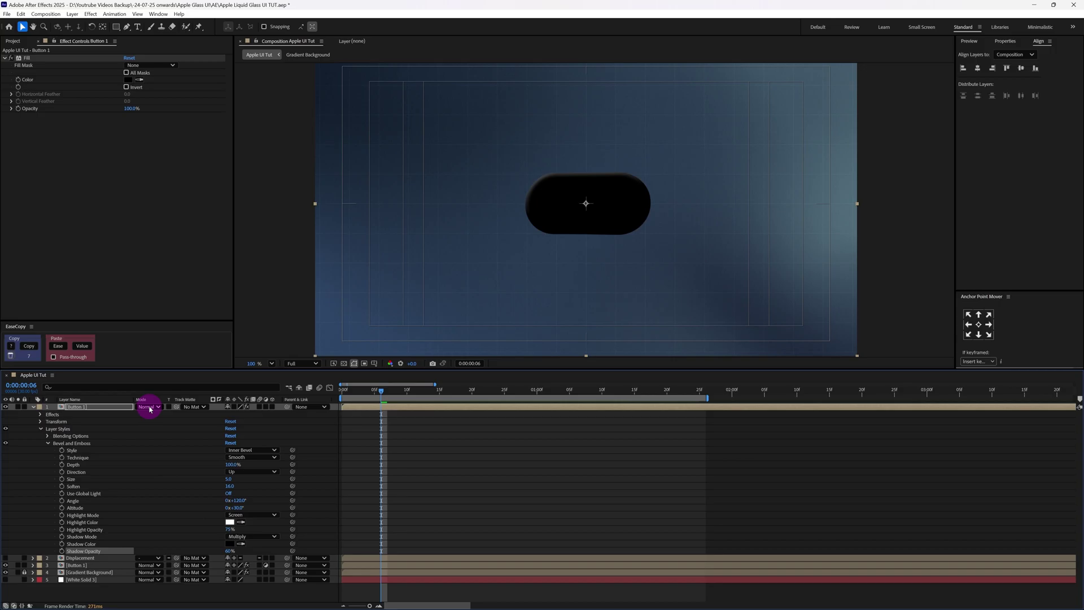
Change the blending mode of the black-filled Button 1 layer to Screen
left_click(149, 407)
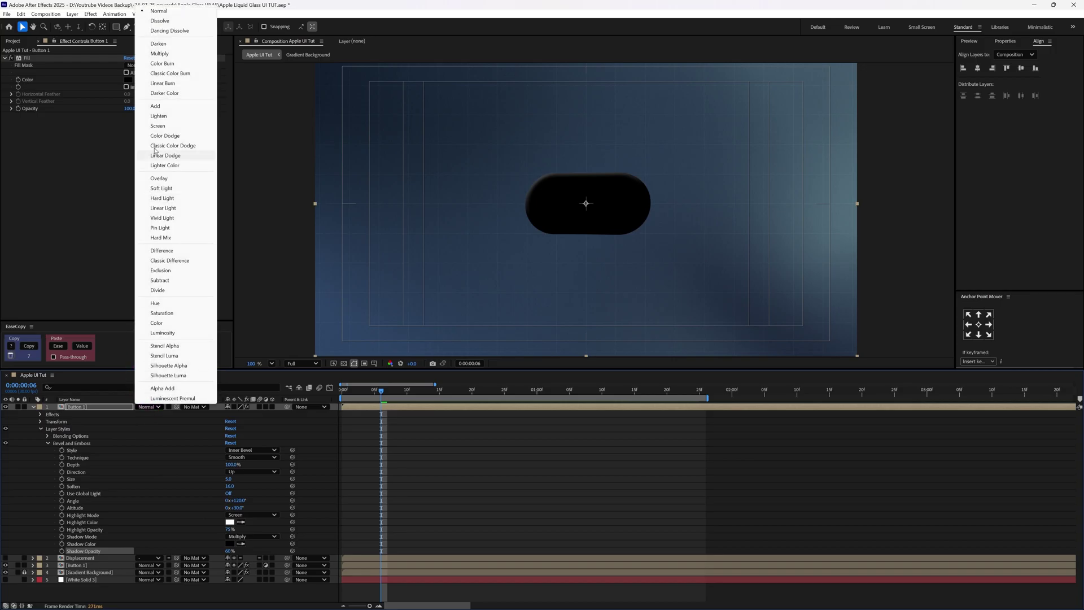
left_click(160, 130)
left_click(394, 450)
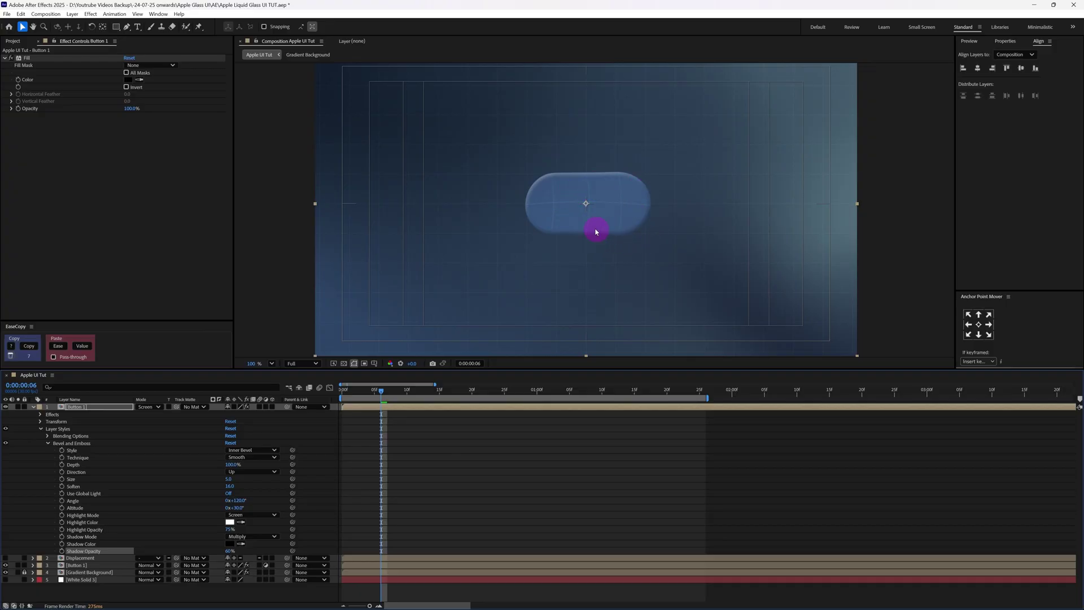
Collapse the properties of the topmost Button 1 layer and rename it 3D edge
key("u")
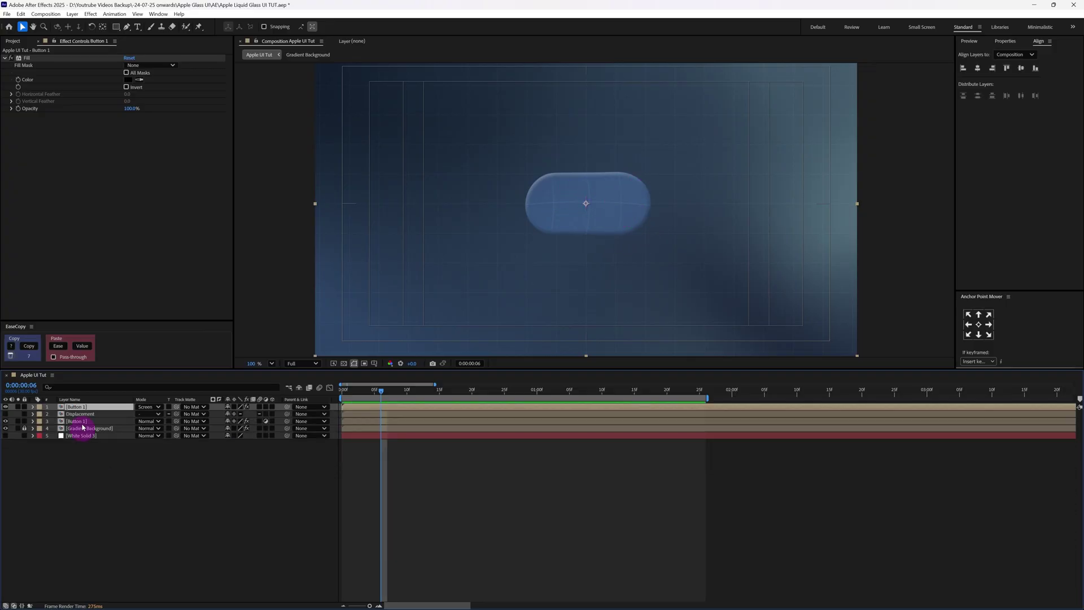
key("Return")
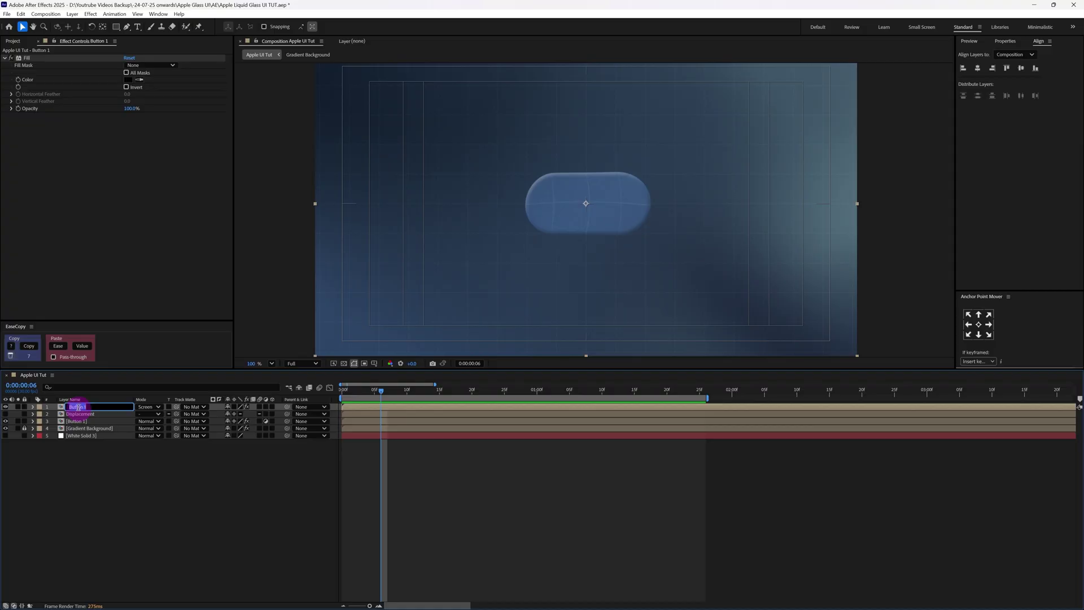
type("3D edge")
key("Return")
Duplicate the 3D edge layer and rename the copy Edge Glow
key("ctrl+d")
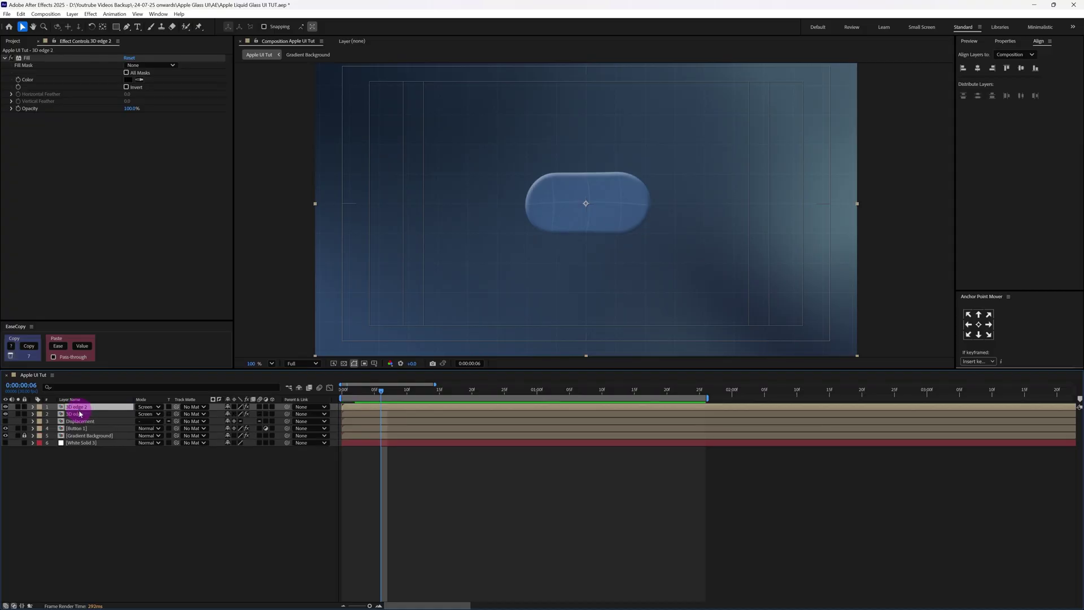
key("Return")
type("Edge 2")
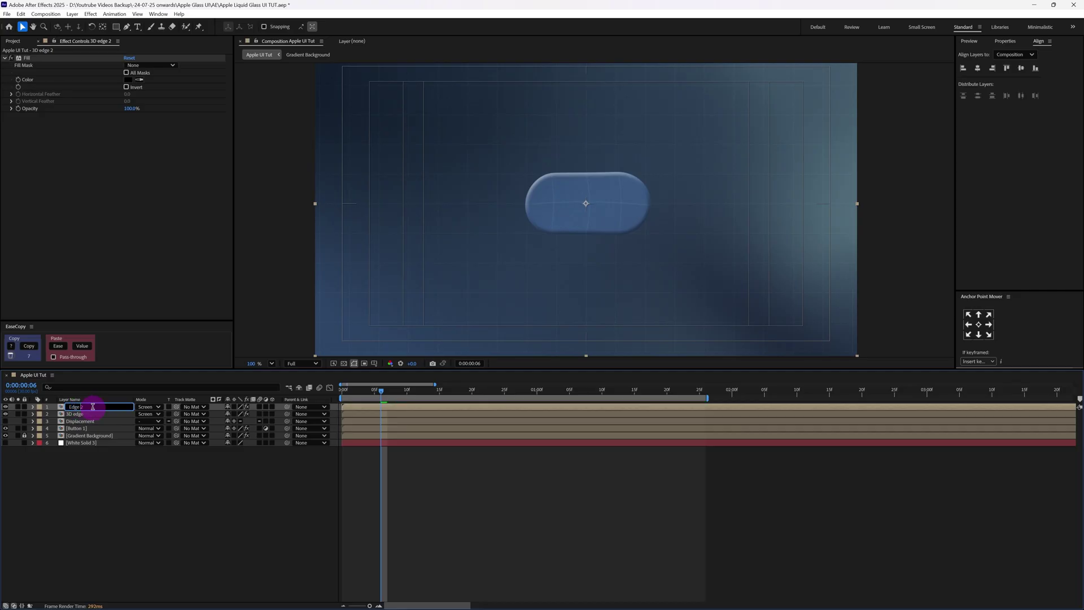
type("w")
key("Return")
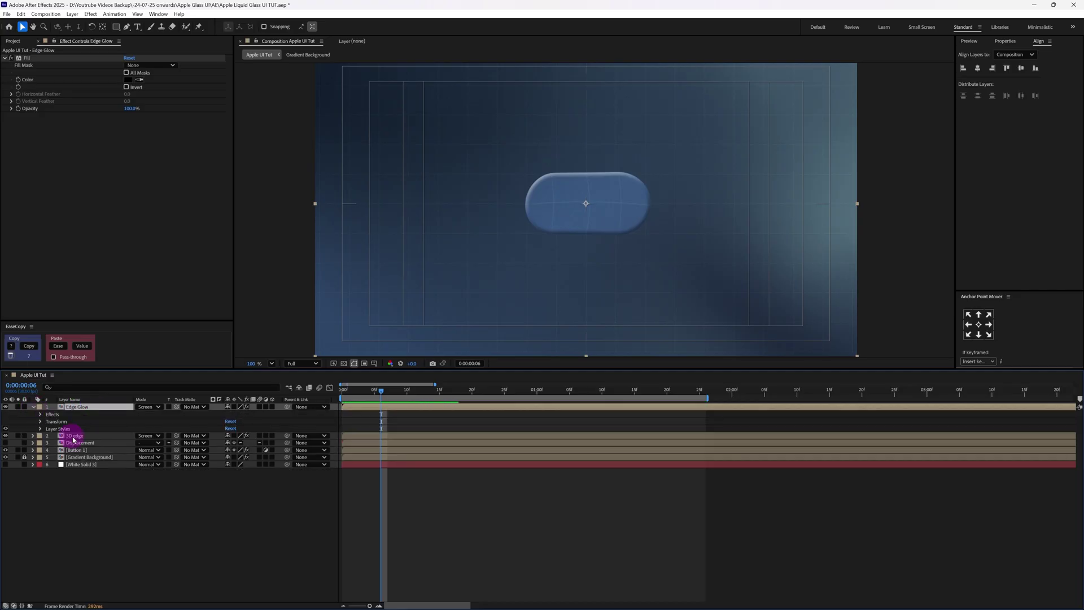
Delete the layer styles from Edge Glow and set its blending mode to Normal
left_click(32, 406)
left_click(61, 430)
key("Delete")
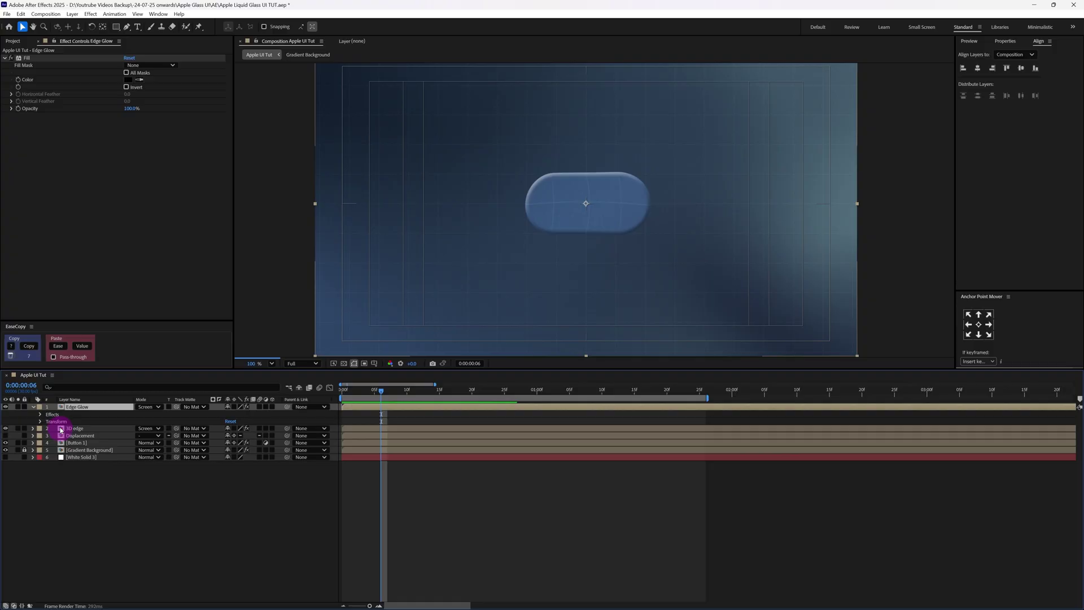
left_click(153, 408)
left_click(164, 11)
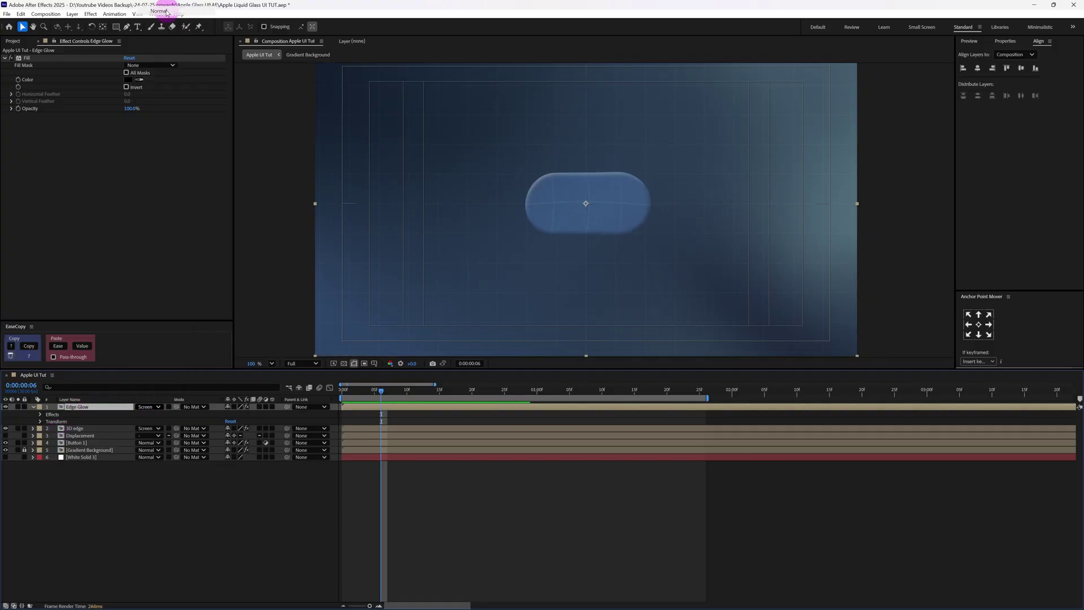
Apply CC Light Sweep to the Edge Glow layer and move its center to the middle of the pill at 959, 540
left_click(93, 407)
key("ctrl+space")
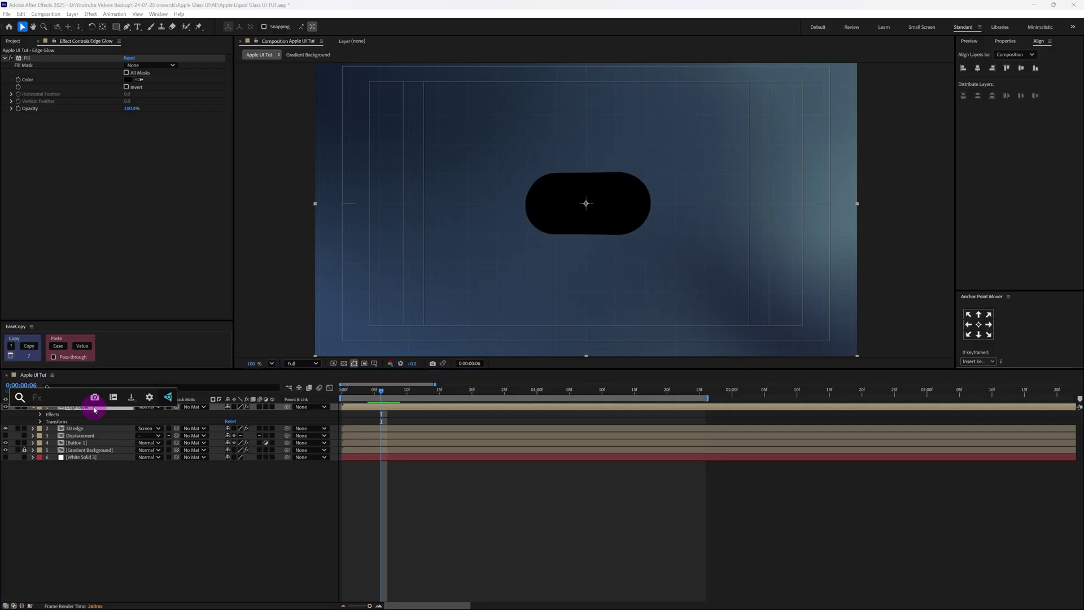
type("cc lig")
left_click(76, 446)
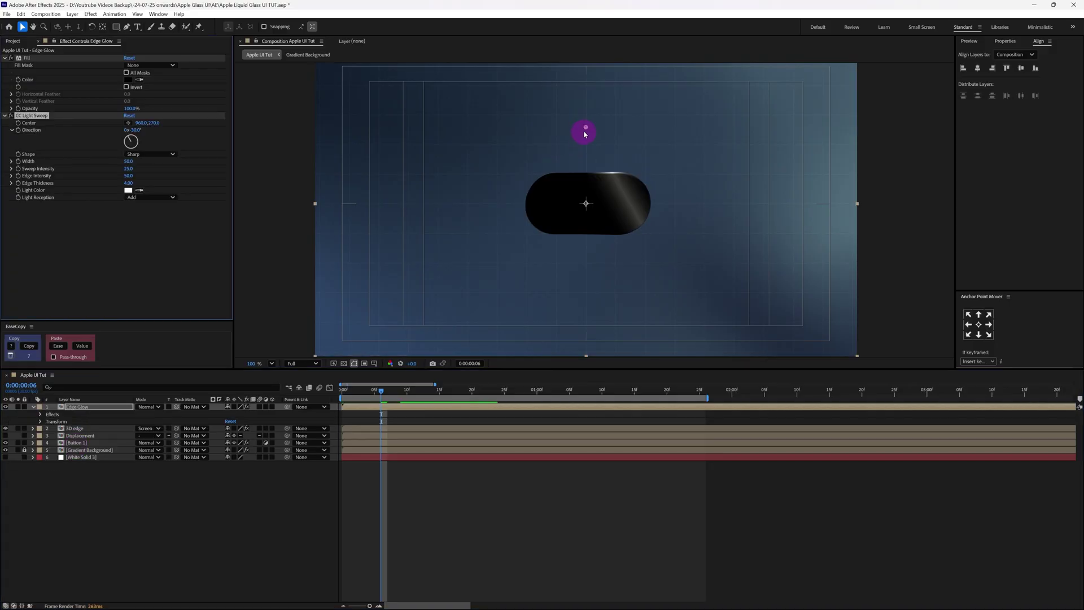
left_click_drag(587, 130, 587, 205)
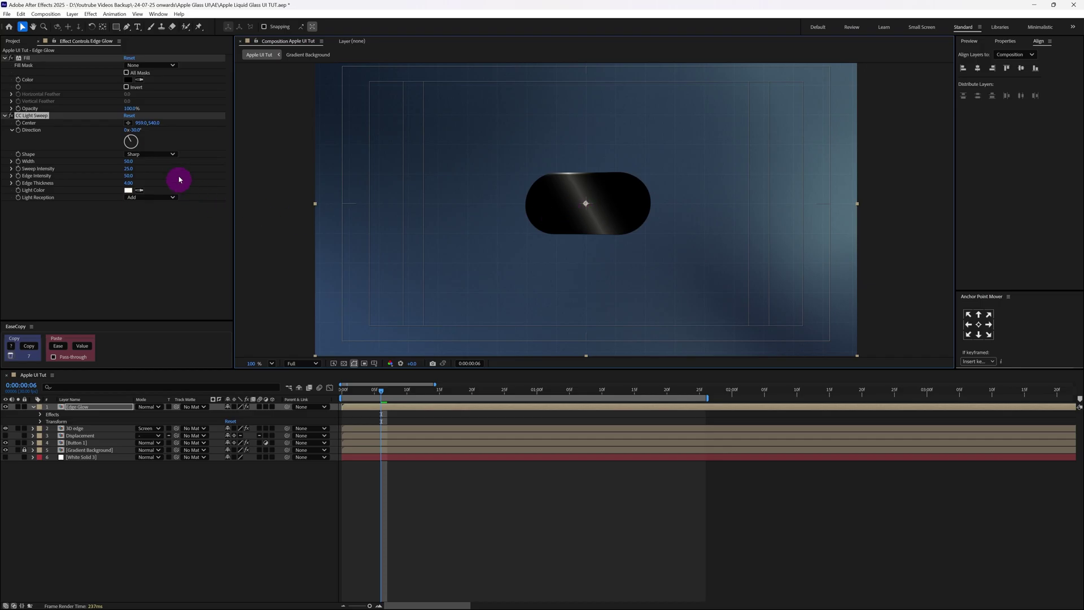
Set the light sweep's Width to 250, Sweep Intensity to 4 and Edge Thickness to 5
left_click(130, 162)
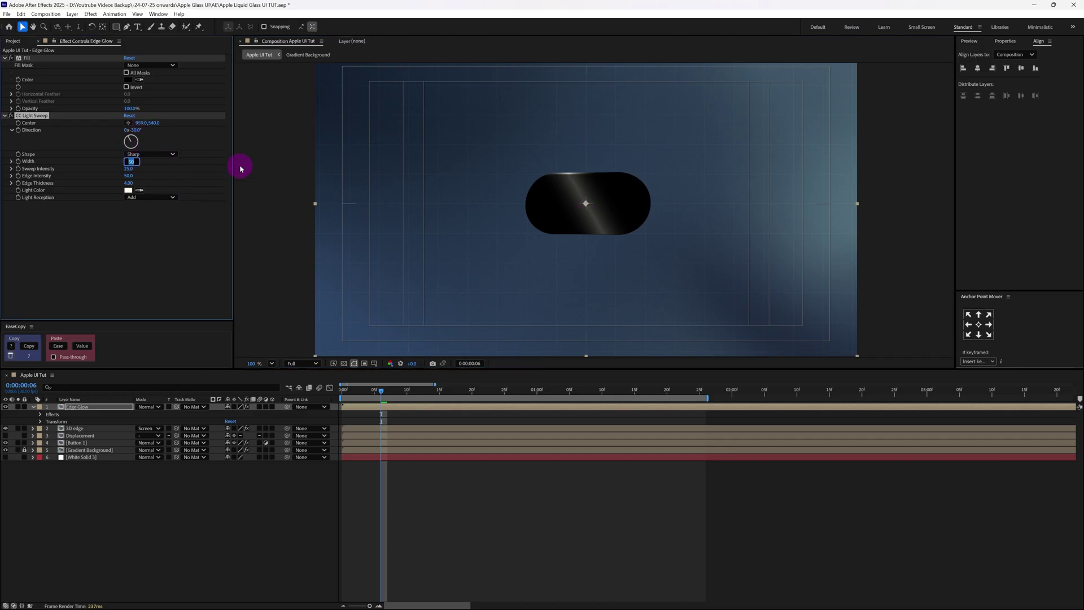
key("Return")
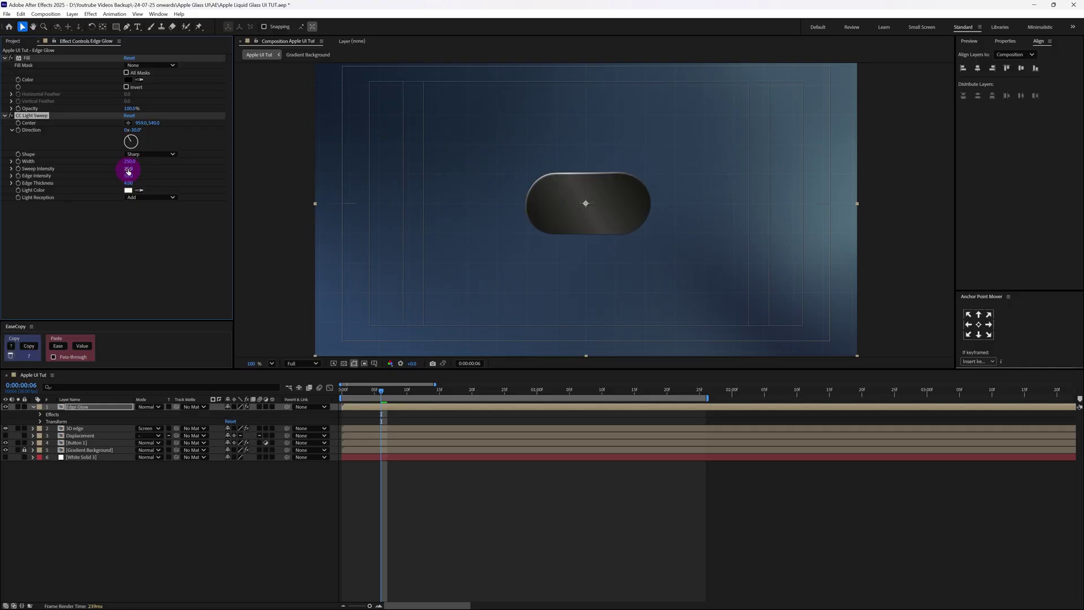
left_click(128, 170)
type("4")
key("Return")
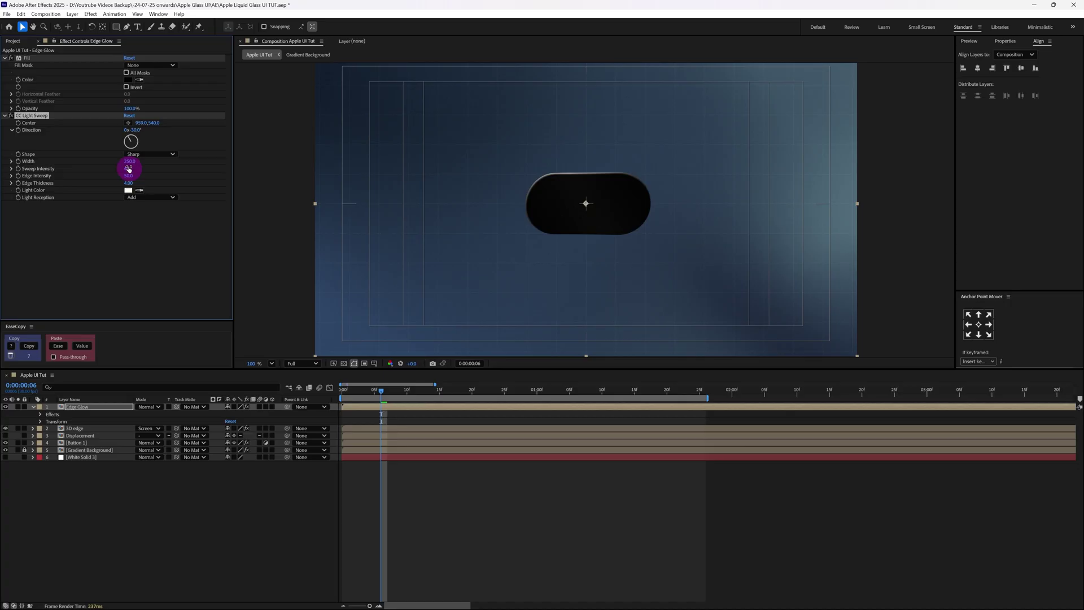
left_click(129, 184)
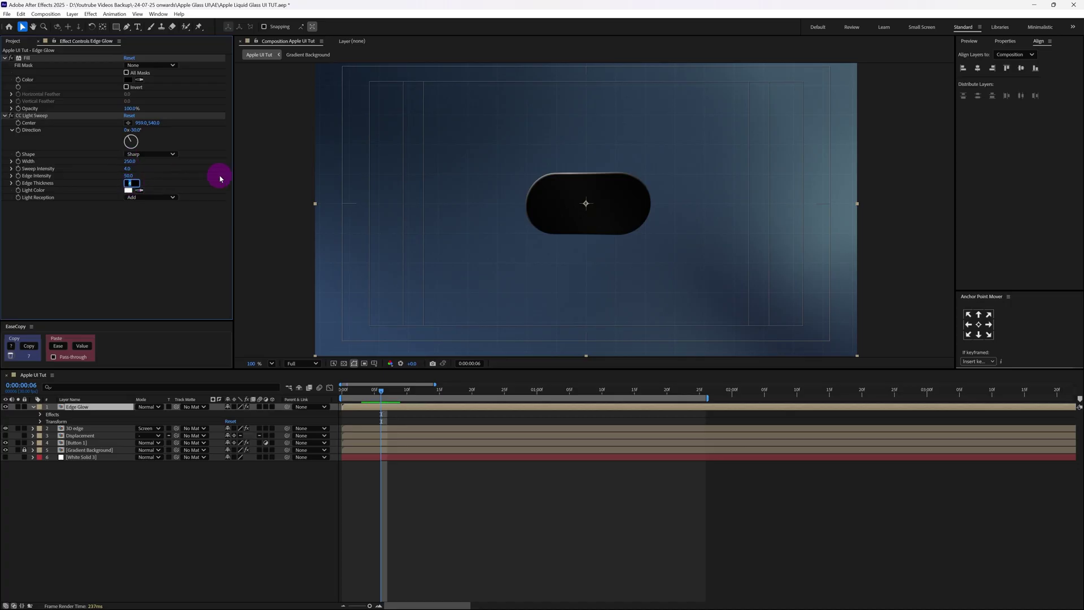
type("5")
key("Return")
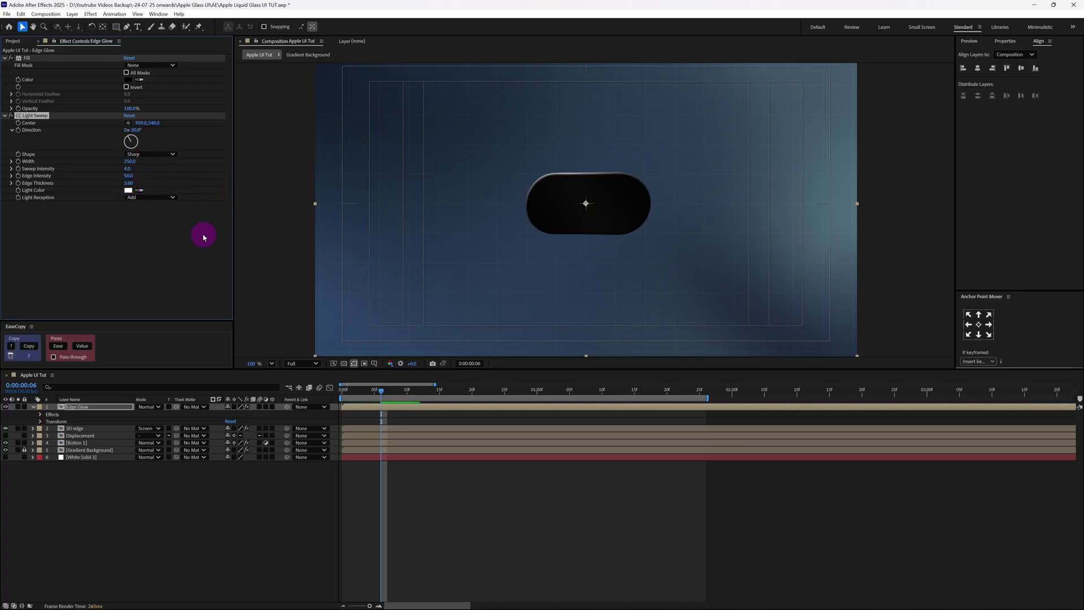
Duplicate the CC Light Sweep effect and set the copy's Direction to 150°
left_click(35, 116)
key("ctrl+d")
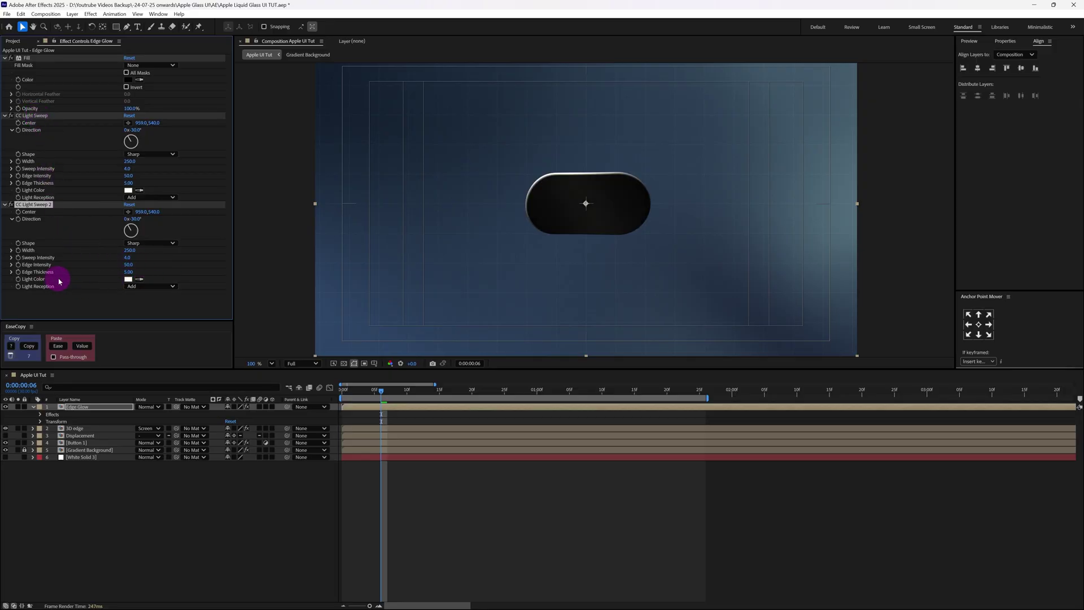
left_click(135, 219)
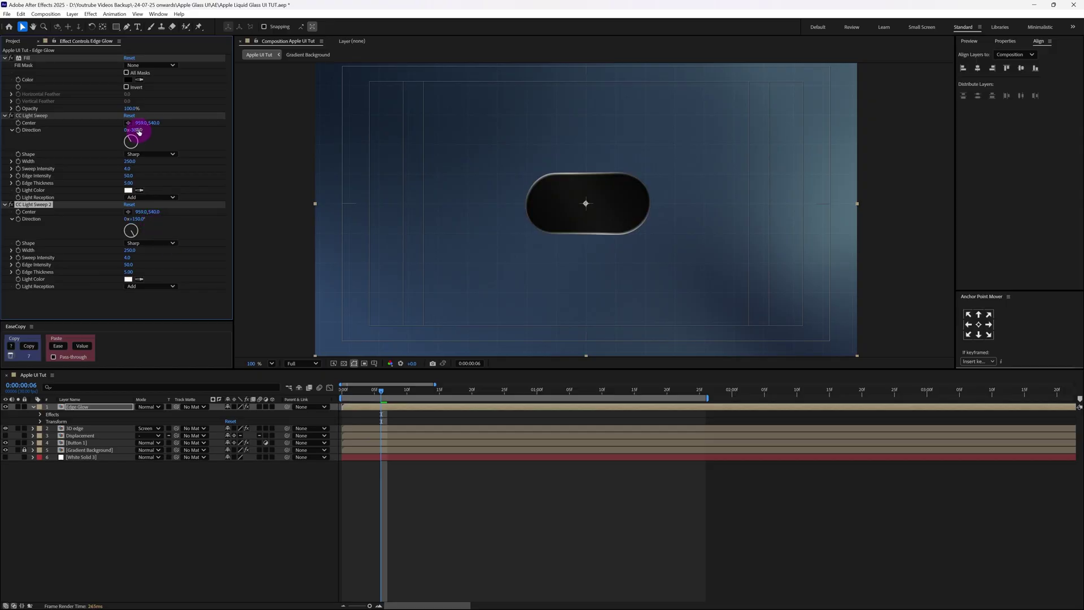
Try other Direction angles on the two light sweeps and restore -30° and 150°
mouse_move(139, 130)
left_mouse_down()
mouse_move(181, 126)
mouse_move(133, 130)
mouse_move(155, 130)
left_mouse_up()
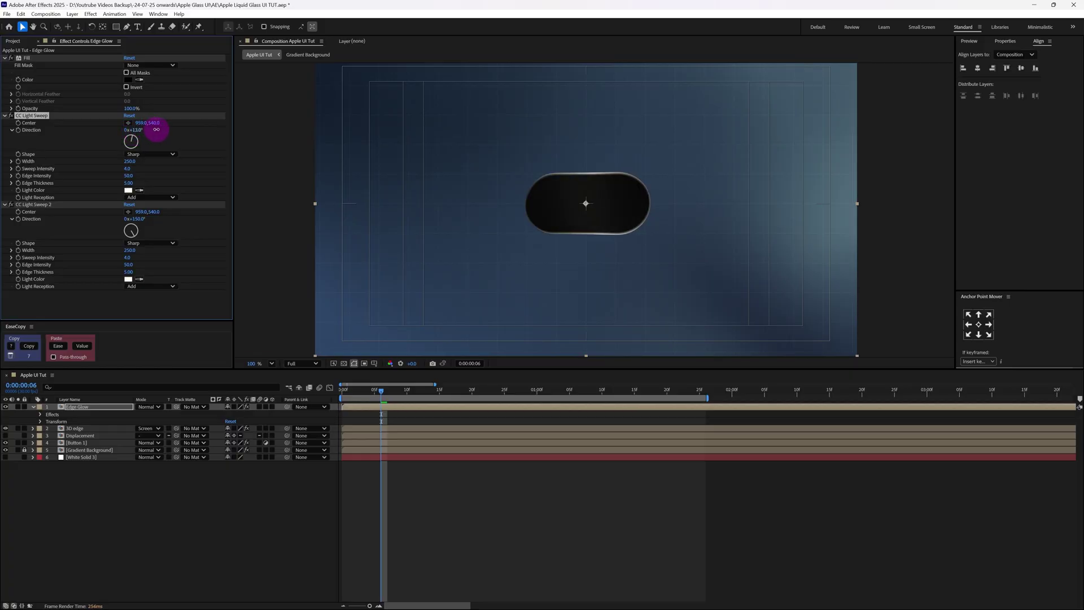
left_click(140, 219)
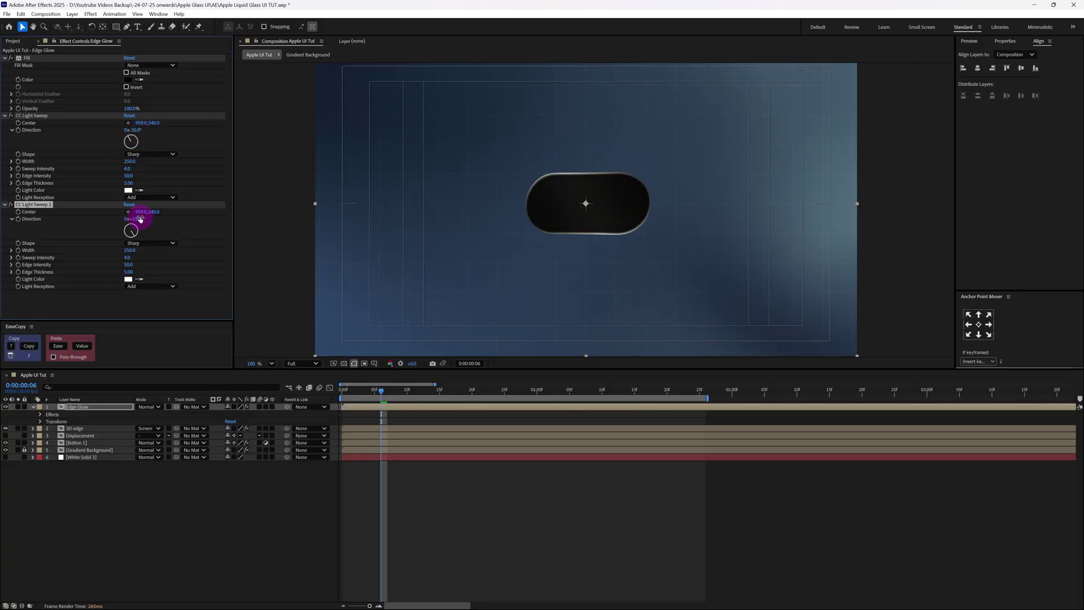
mouse_move(156, 215)
left_mouse_down()
mouse_move(171, 215)
mouse_move(144, 218)
left_mouse_up()
left_click(373, 529)
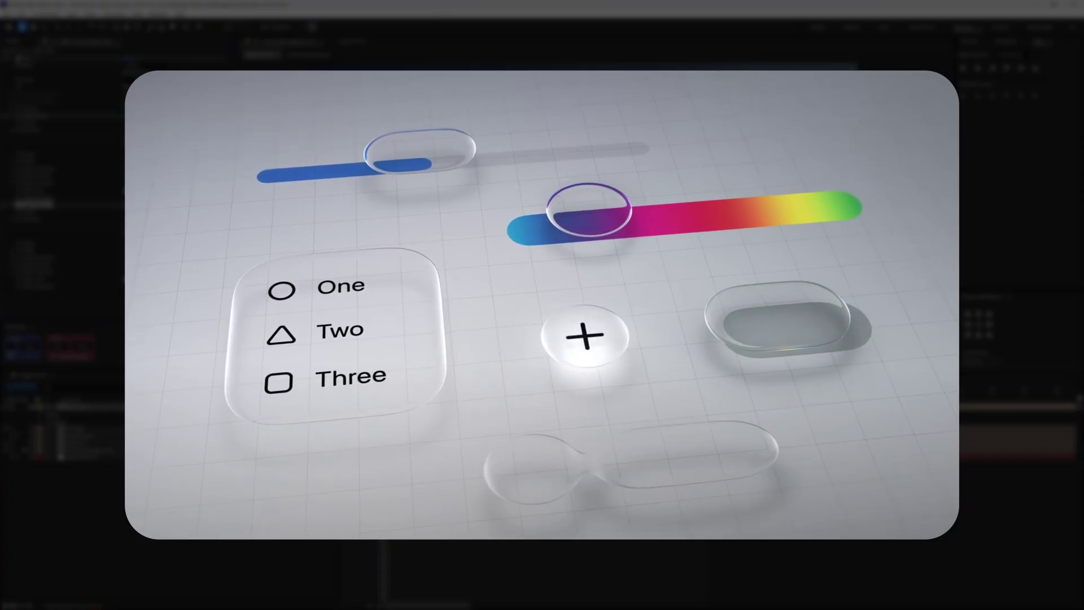
Add a Glow effect to Edge Glow with Glow Threshold 45%, Glow Radius 40 and Glow Intensity 2
key("ctrl+space")
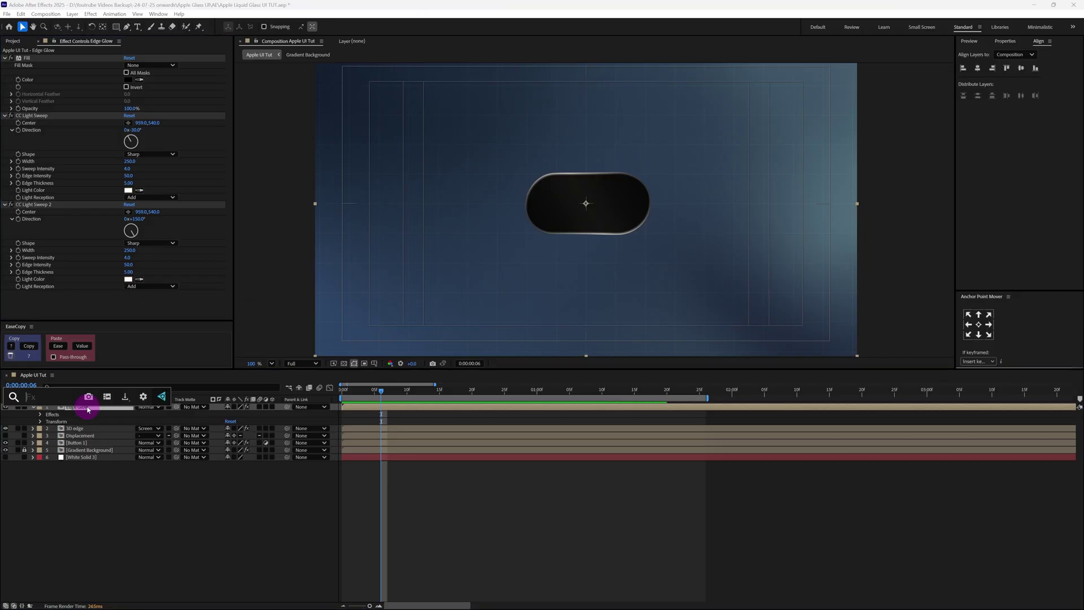
type("glow")
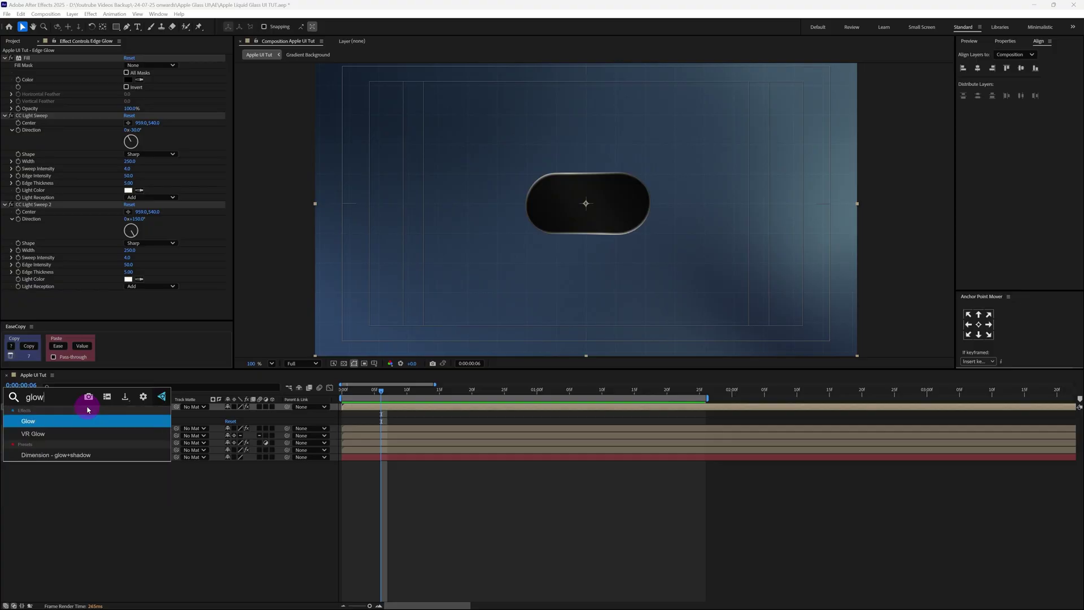
left_click(42, 419)
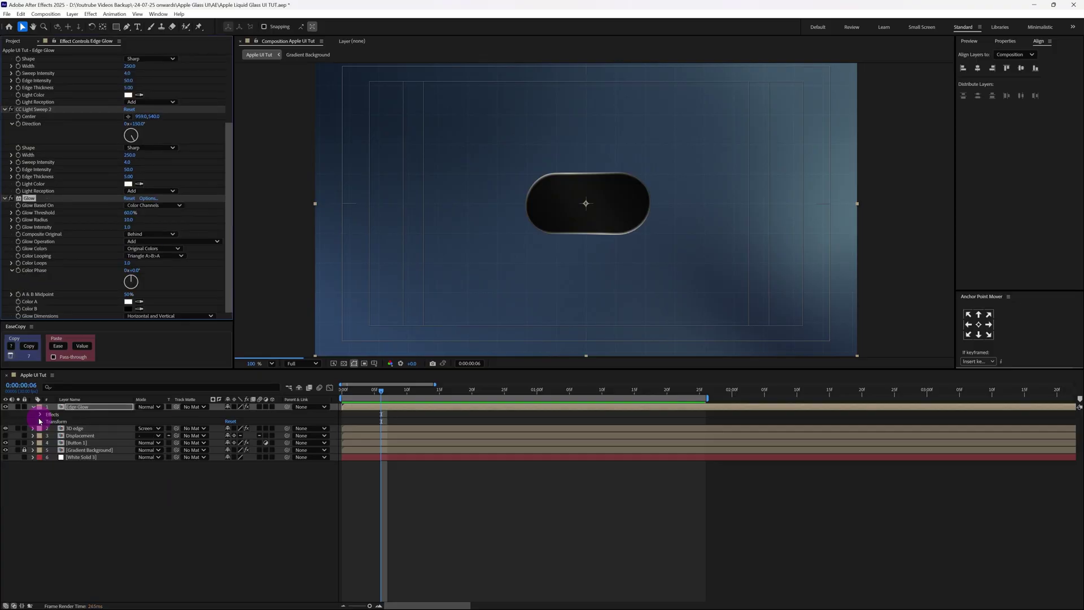
left_click(130, 212)
type("45")
key("Return")
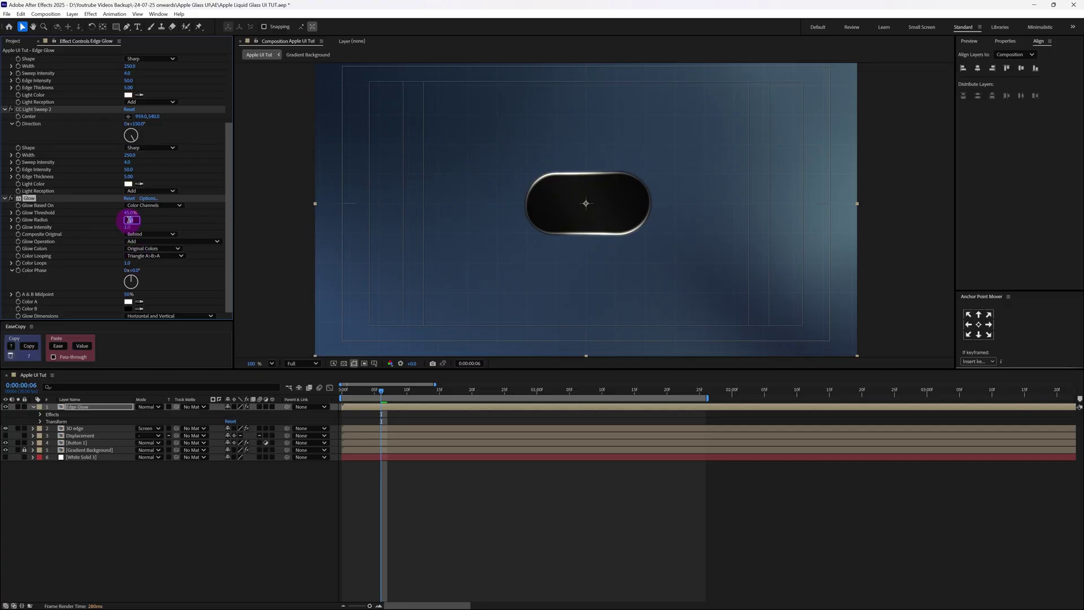
left_click(131, 220)
type("40")
key("Return")
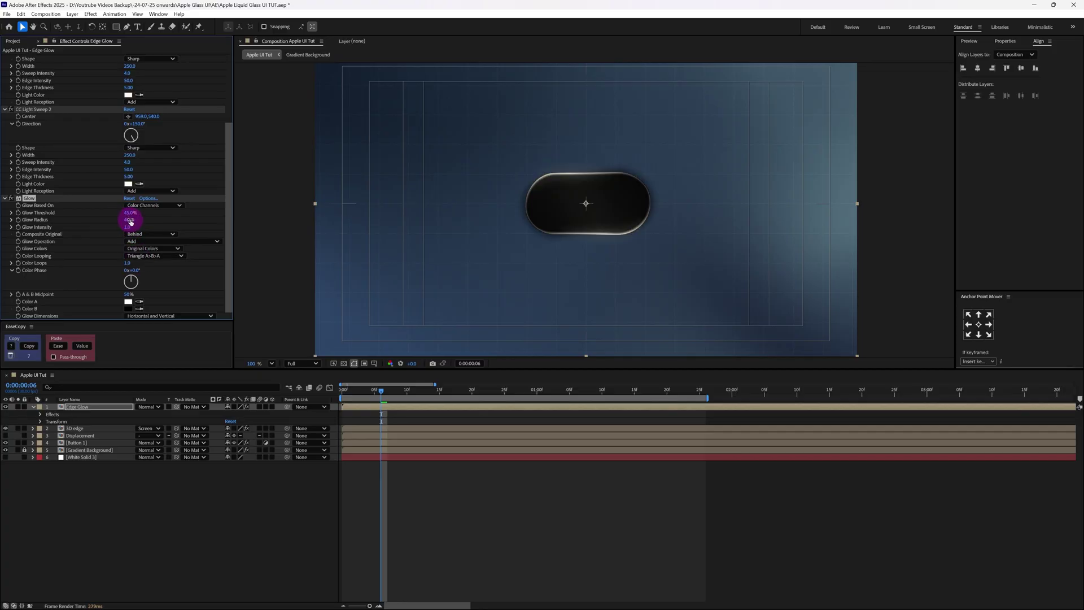
left_click(128, 227)
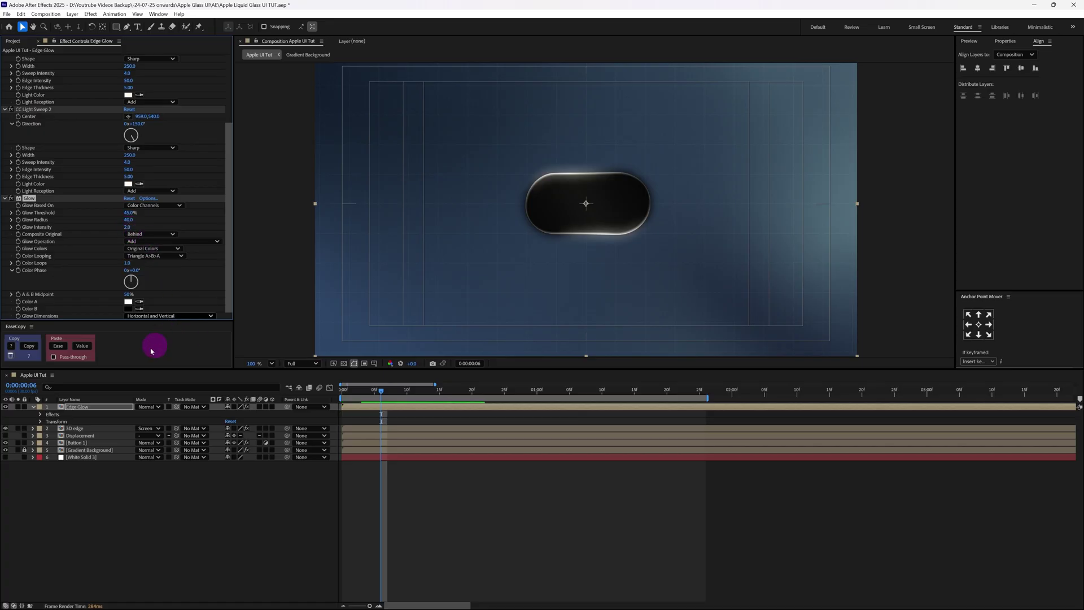
Change the Edge Glow layer's blending mode to Screen
left_click(147, 416)
left_click(148, 408)
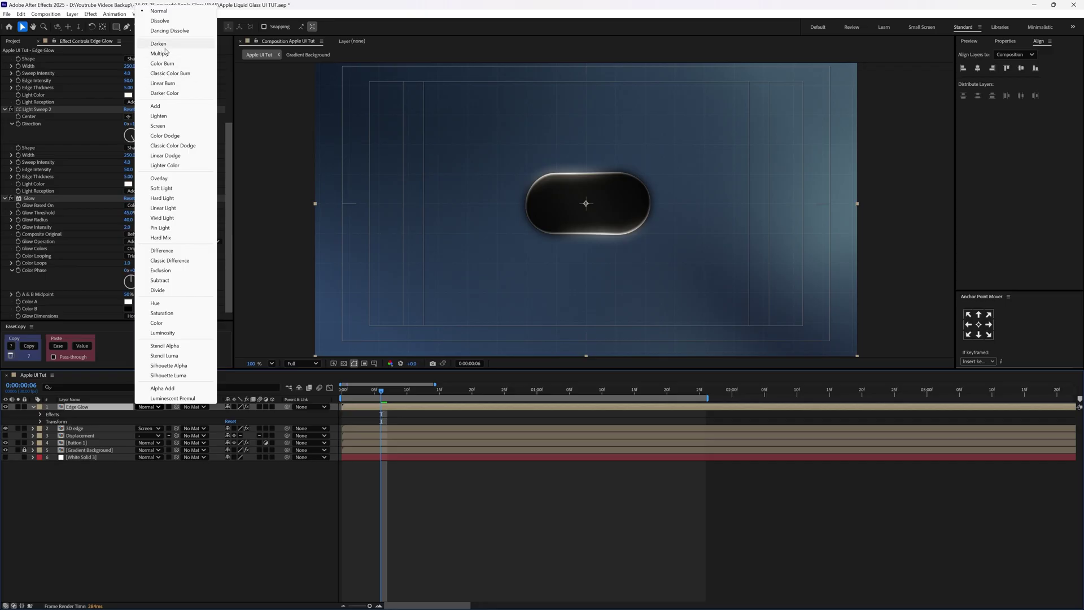
left_click(163, 126)
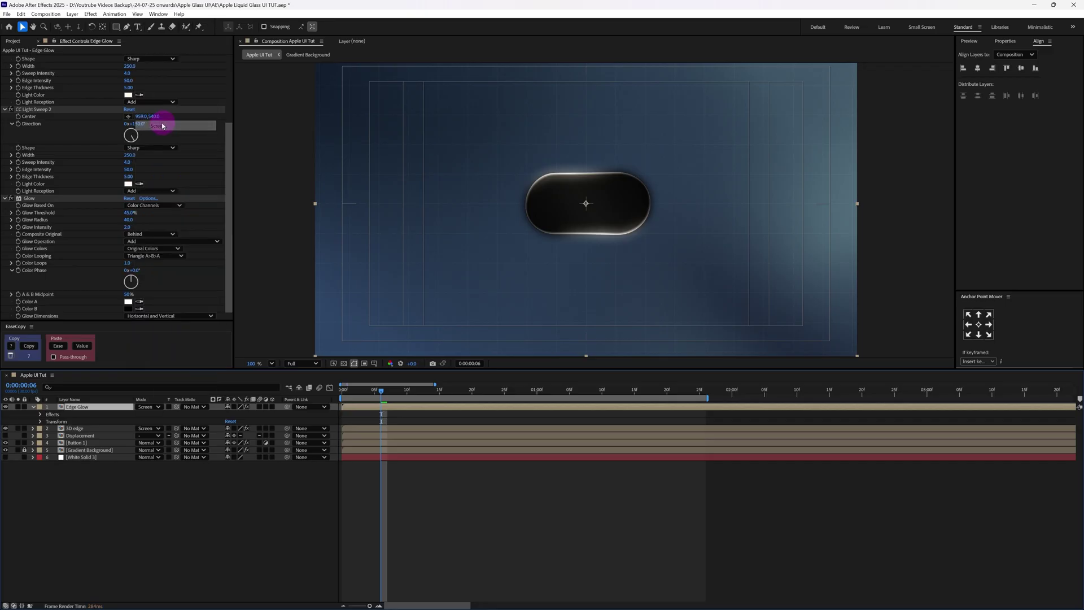
Create a new adjustment layer above Edge Glow and rename it Noise
right_click(116, 493)
mouse_move(145, 499)
left_click(254, 570)
left_click(117, 408)
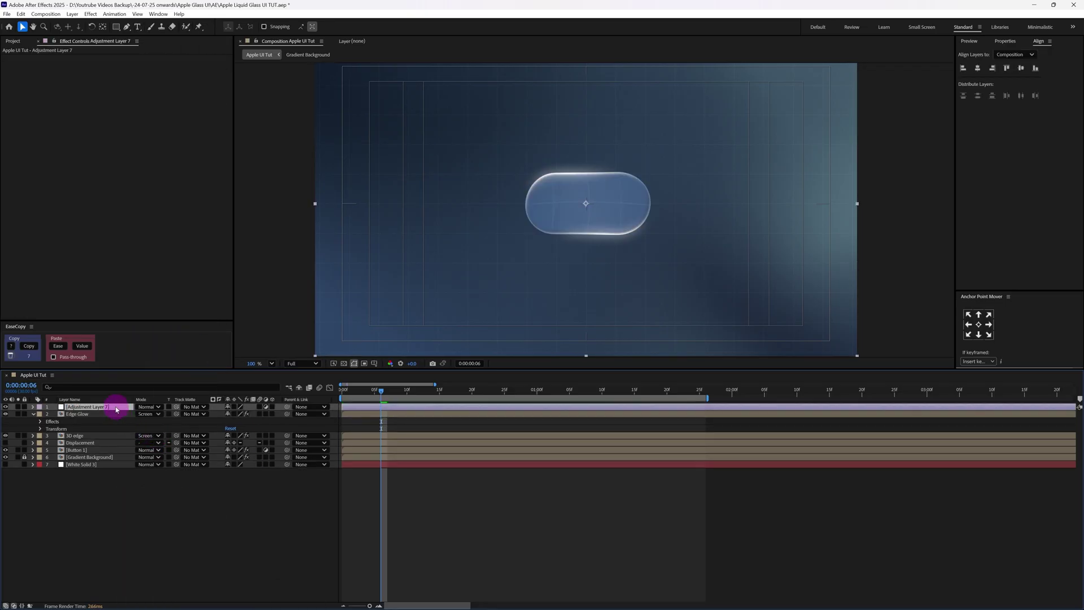
key("Return")
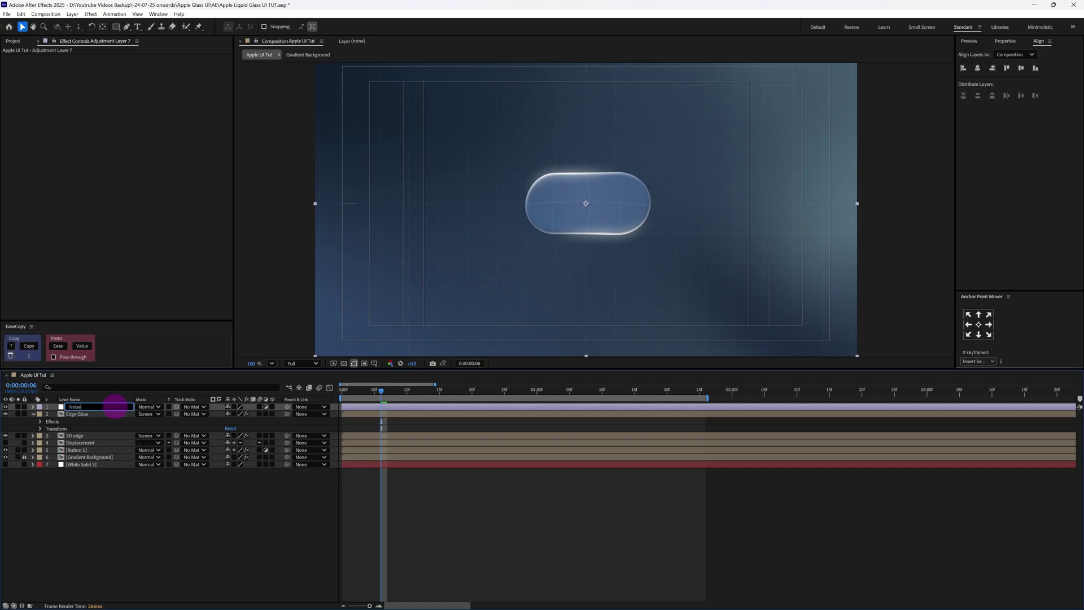
type("Noise")
key("Return")
Apply the Noise effect to the Noise layer and set Amount of Noise to 4%
key("ctrl+space")
type("noise")
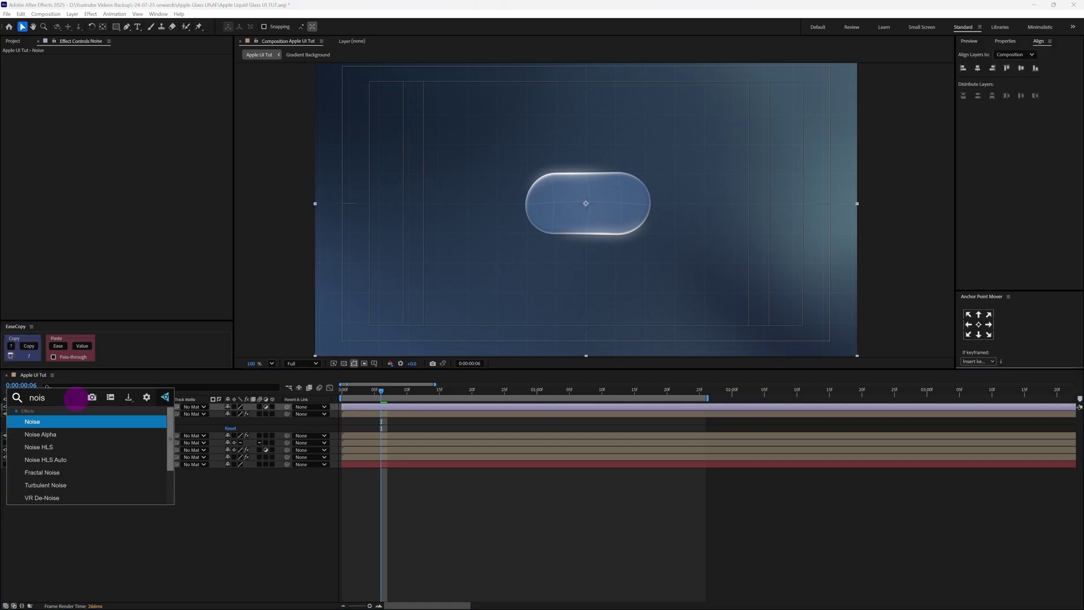
key("Return")
left_click(130, 65)
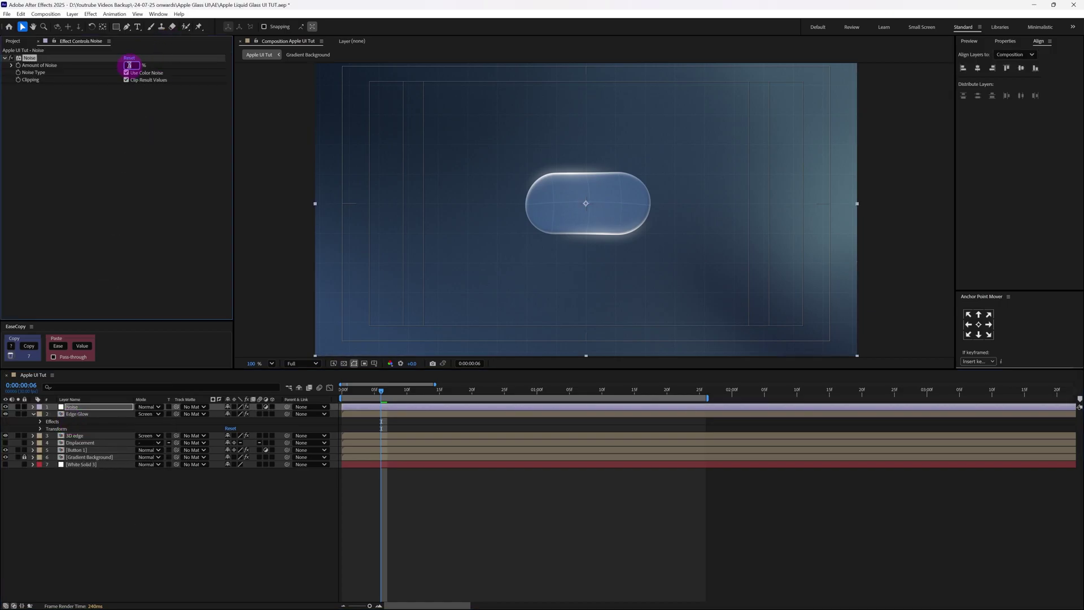
left_click(153, 285)
Duplicate the Button 1 glass layer, turn off the copy's adjustment layer switch, and use it as the Noise layer's track matte
left_click(86, 450)
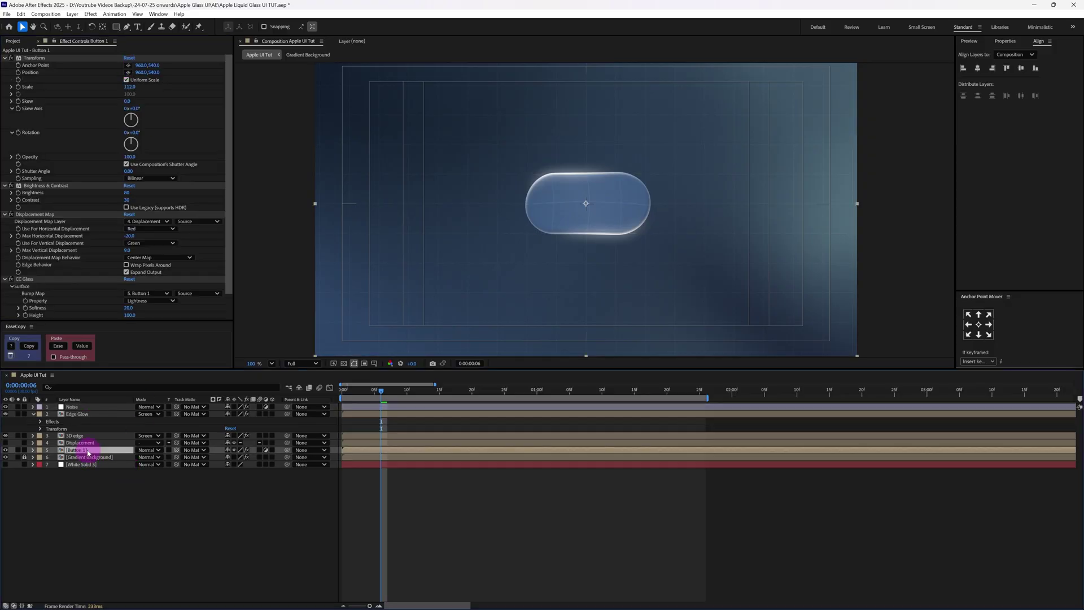
key("ctrl+d")
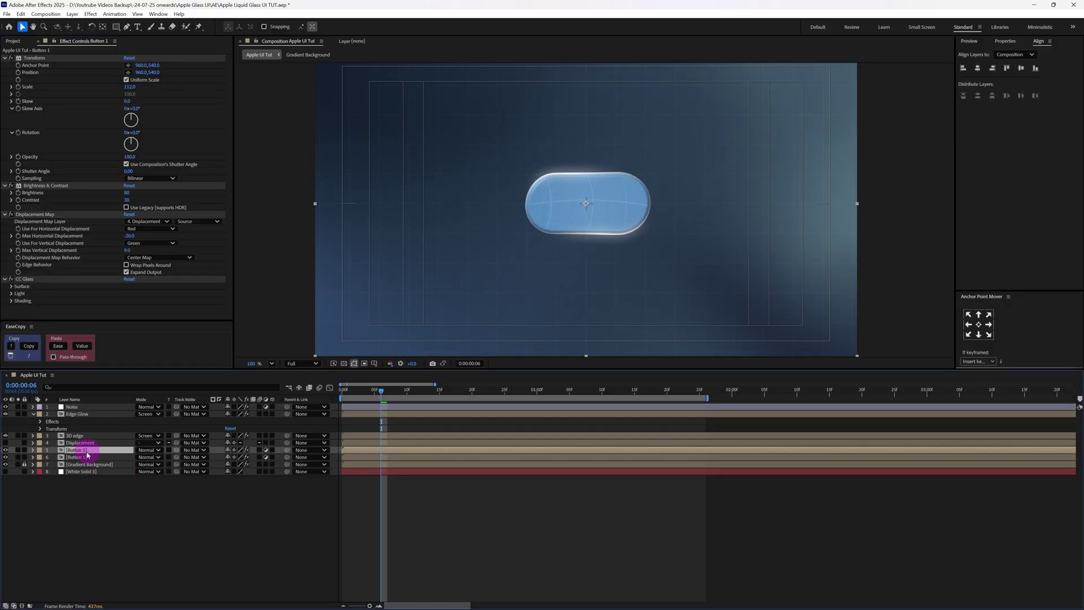
left_click(266, 450)
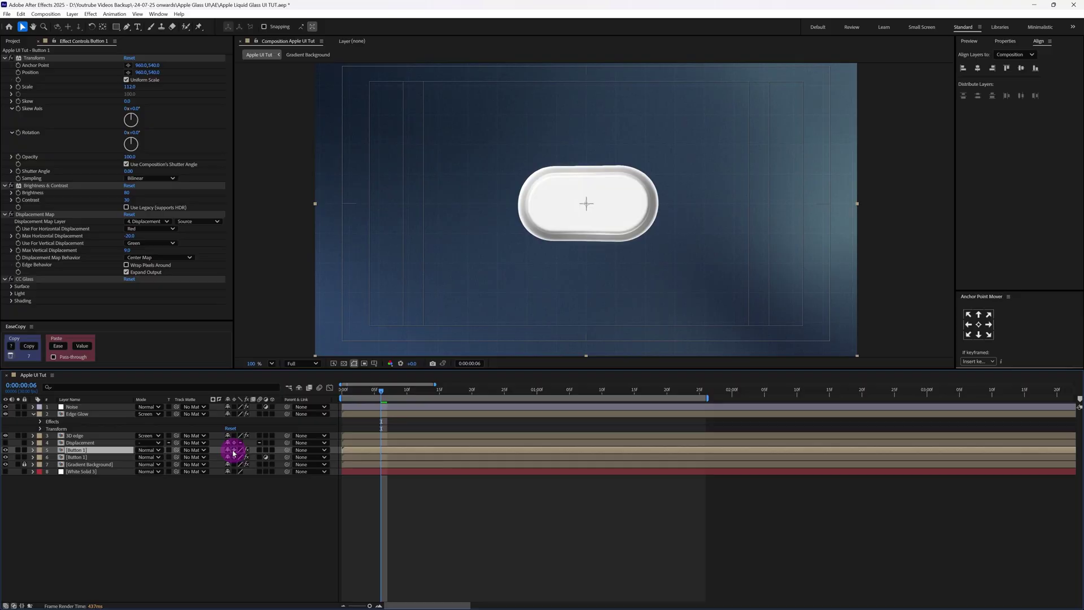
left_click(78, 406)
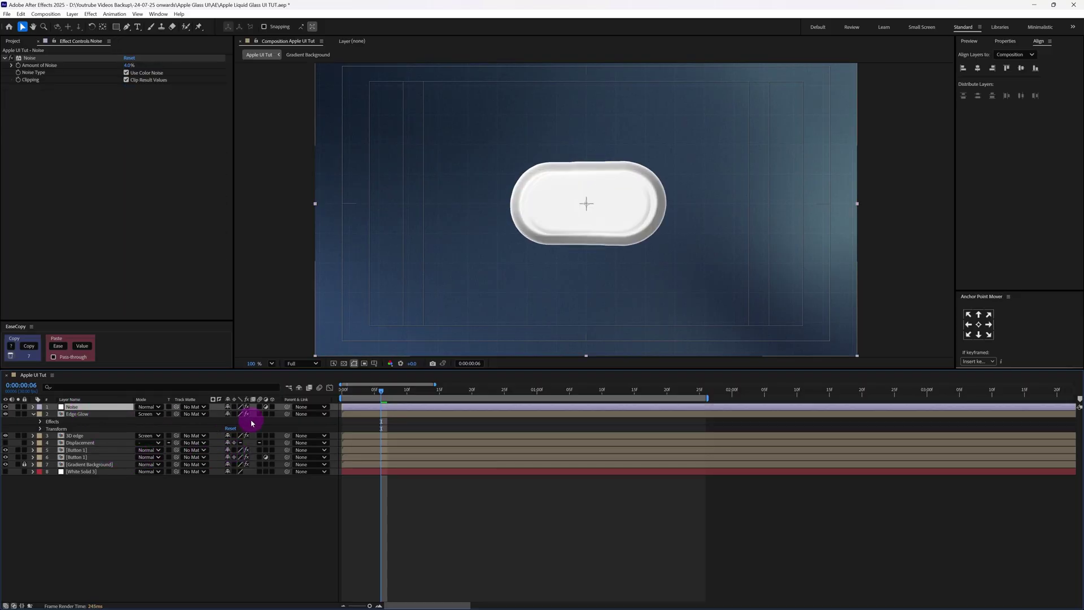
left_click_drag(177, 413, 85, 450)
left_click(137, 531)
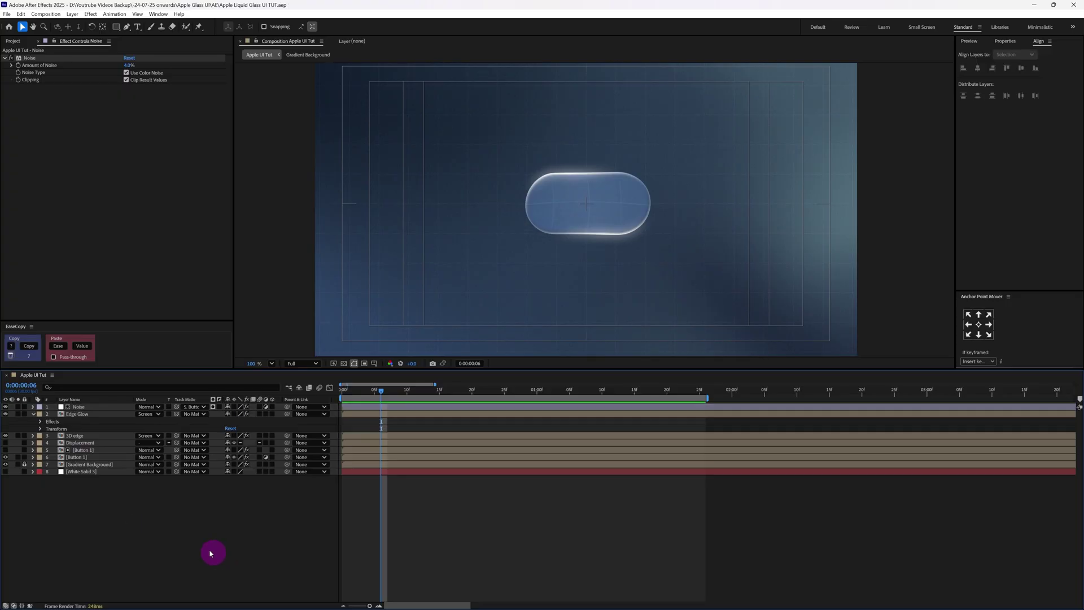
Duplicate the Edge Glow layer and rename the copy Shadow
left_click(89, 415)
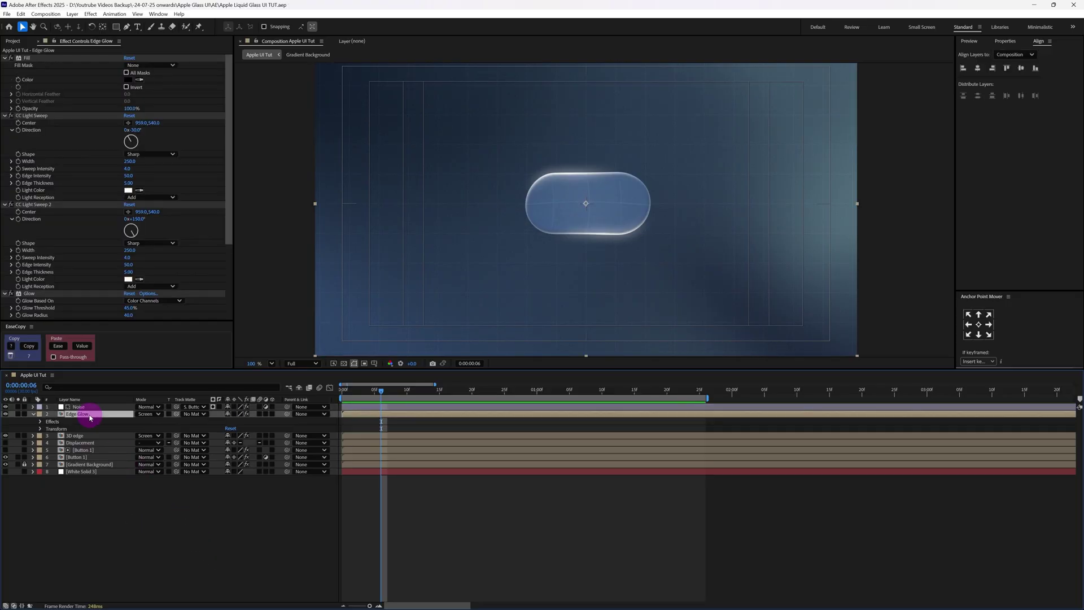
key("ctrl+d")
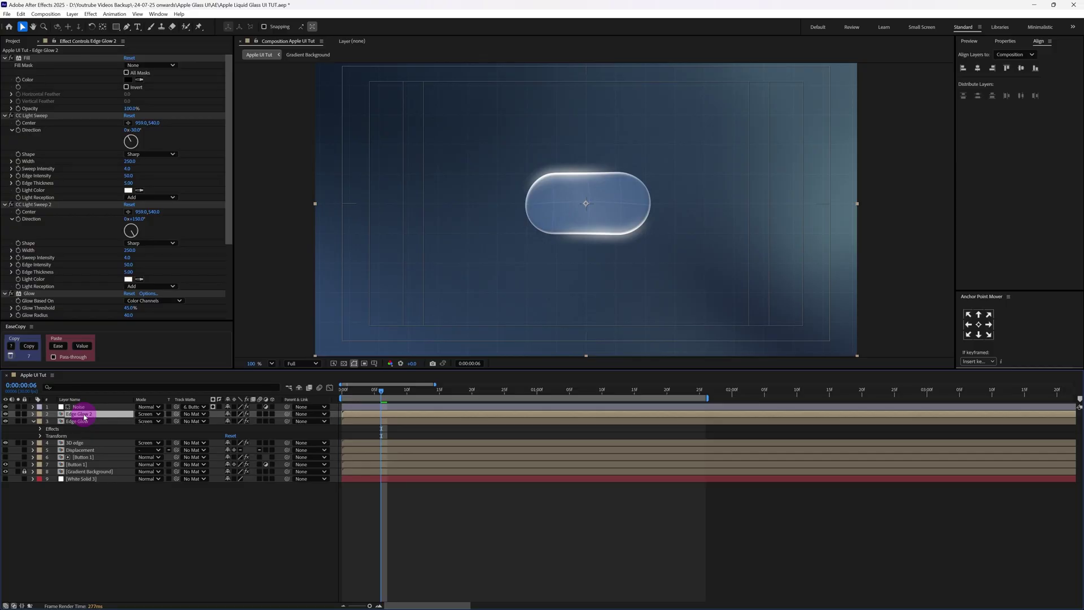
key("Return")
type("Shadow")
key("Return")
Delete all effects from the Shadow layer
scroll(57, 281, "down", 3)
left_click(53, 199)
key("ctrl+a")
key("Delete")
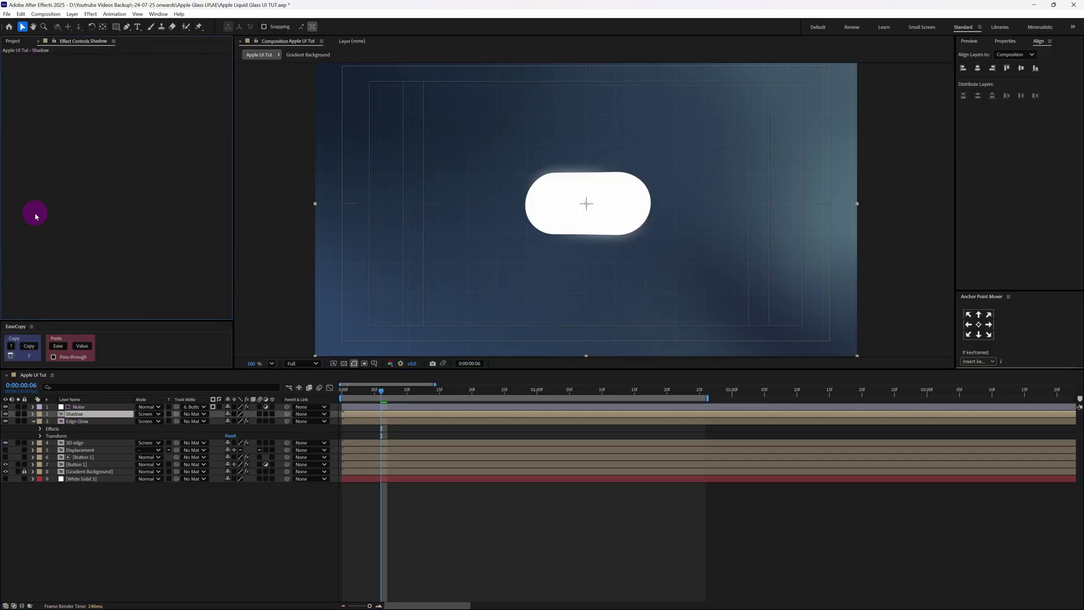
Add an Inner Glow layer style to the Shadow layer
right_click(80, 416)
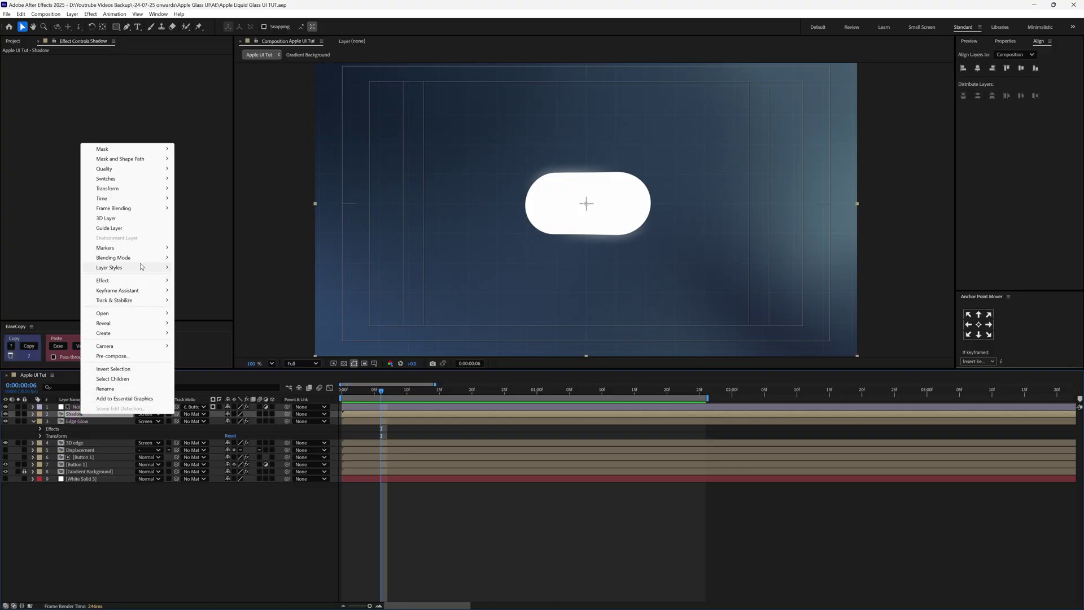
mouse_move(141, 267)
left_click(208, 330)
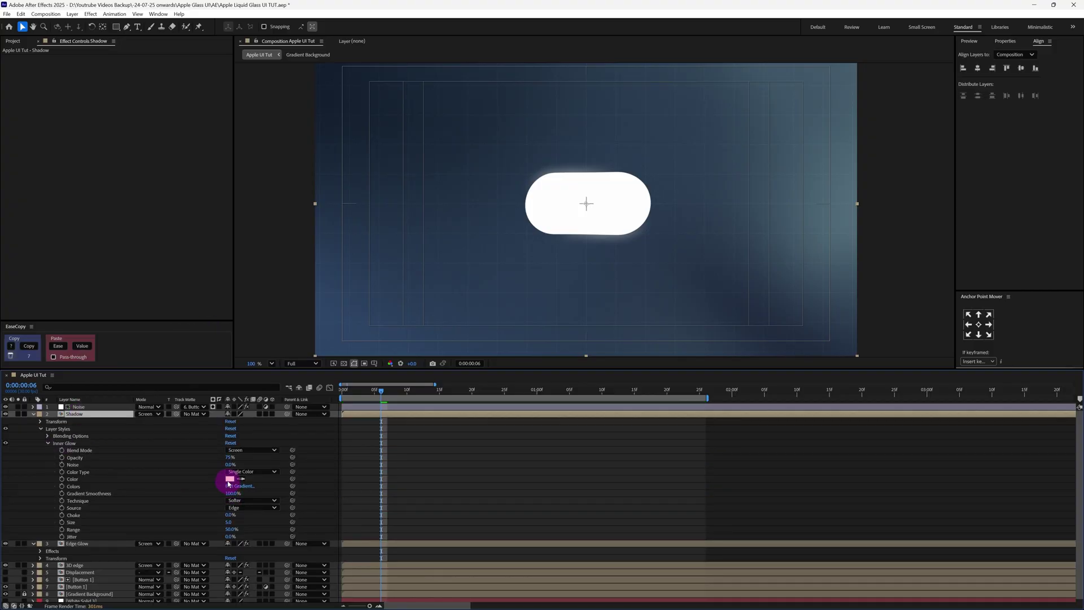
Set the Shadow layer's Inner Glow color to black (000000) and its blend mode to Normal
left_click(229, 479)
left_click_drag(470, 341, 431, 375)
left_click(625, 257)
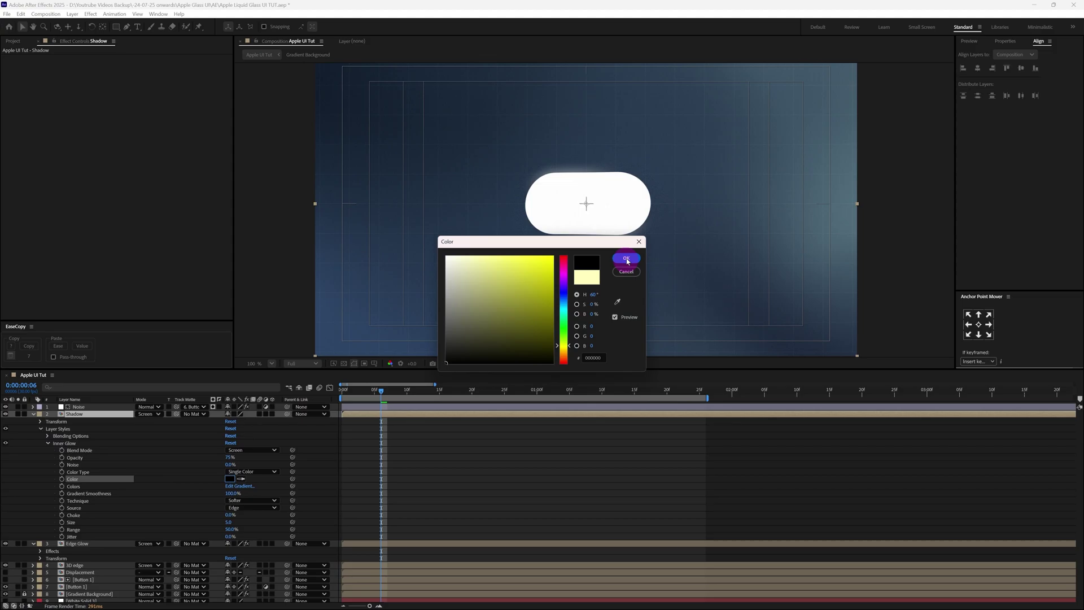
left_click(254, 451)
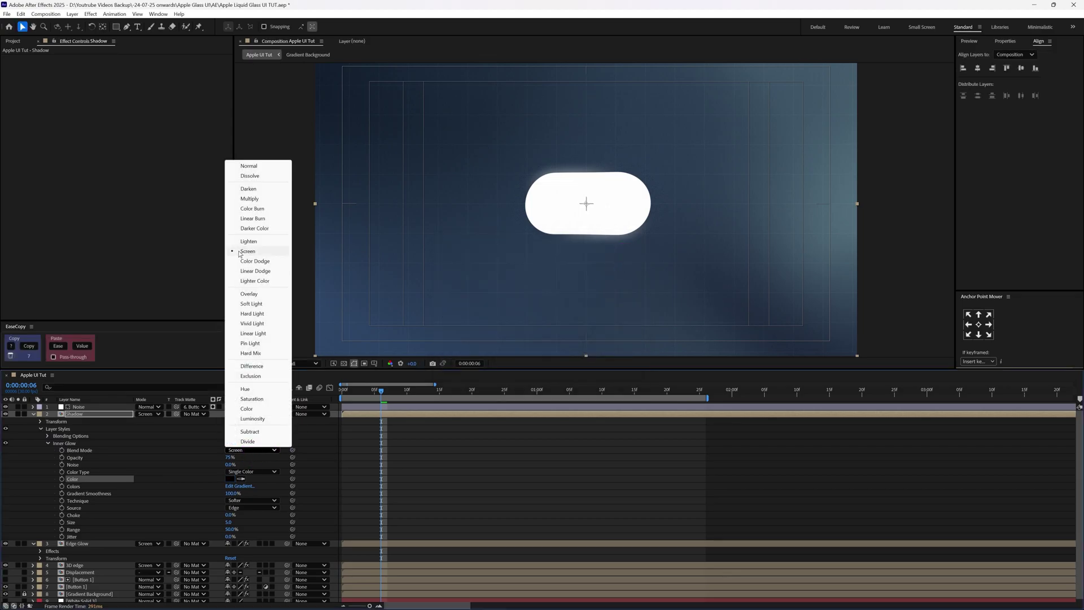
left_click(264, 168)
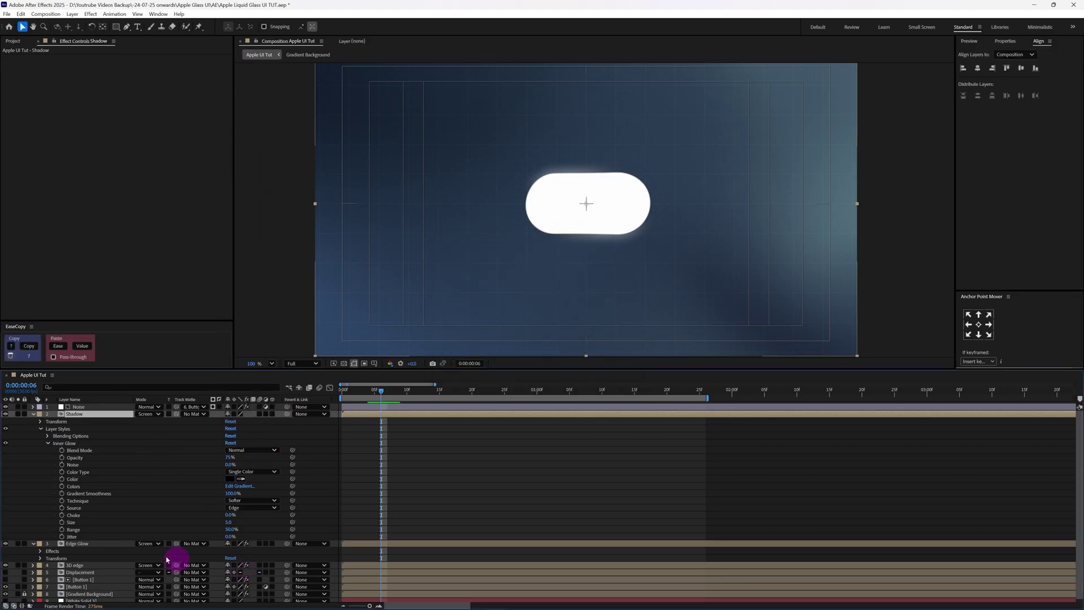
Set the Shadow layer's Inner Glow size to 110 and its range to 56%
left_click(231, 522)
type("110")
key("Return")
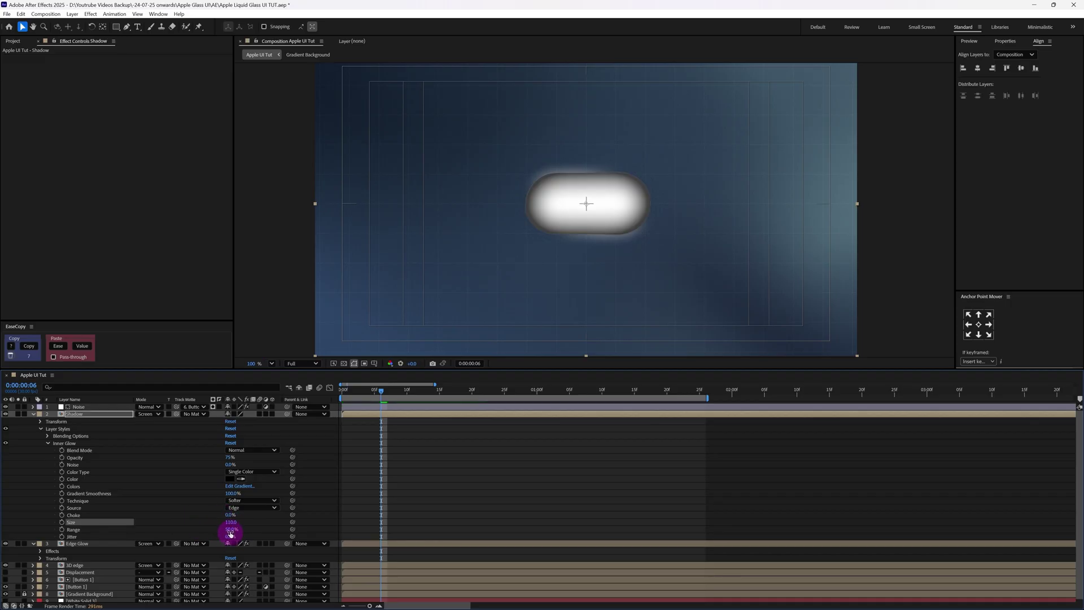
left_click(230, 530)
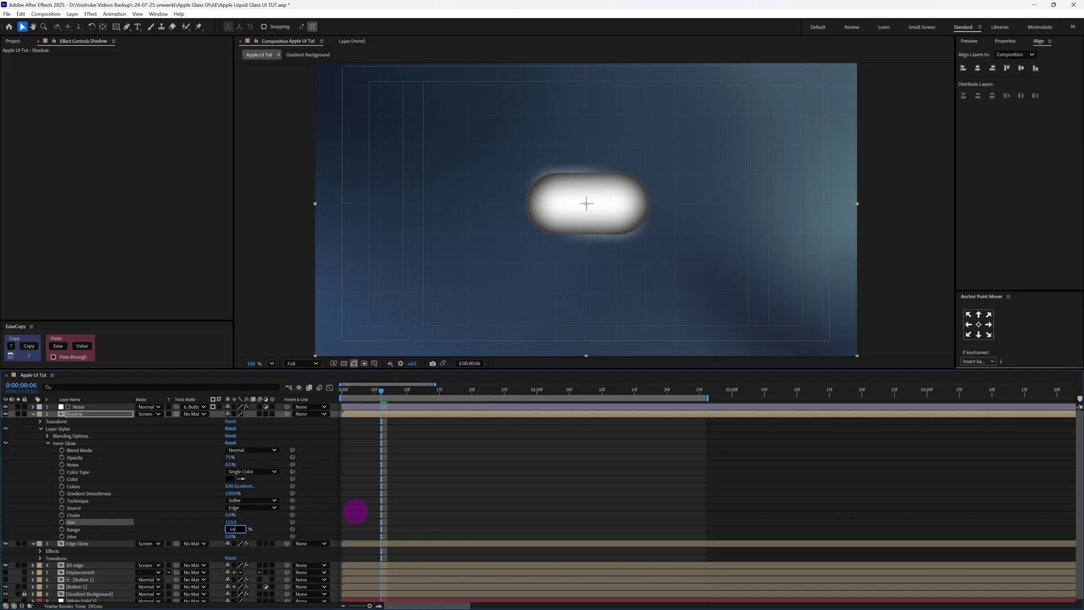
type("56")
key("Return")
Apply a Gaussian Blur effect to the Shadow layer with a blurriness of 30
left_click(111, 415)
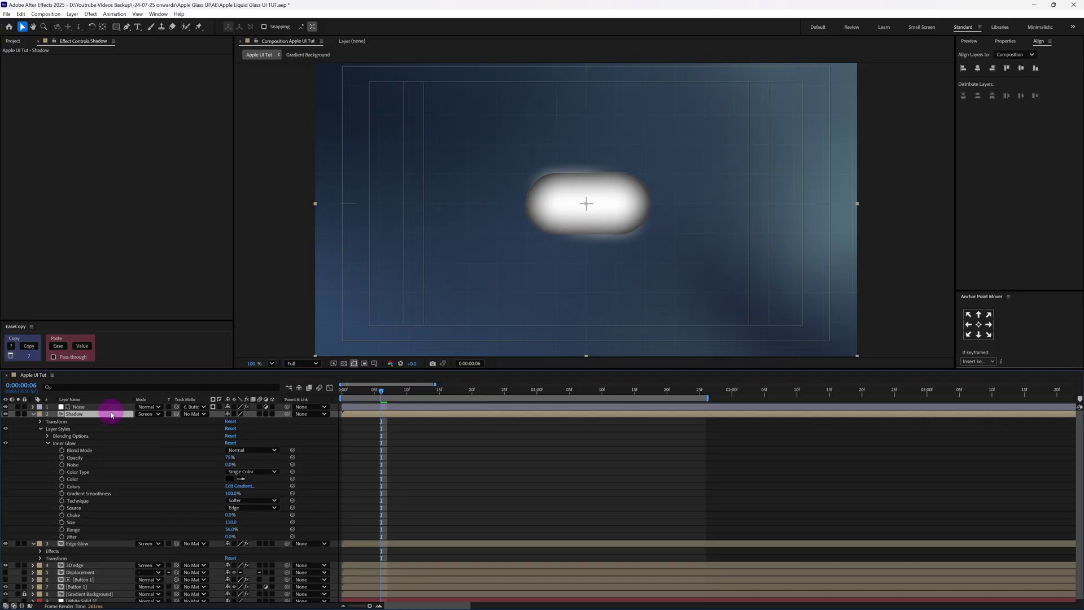
key("ctrl+space")
type("gaussian")
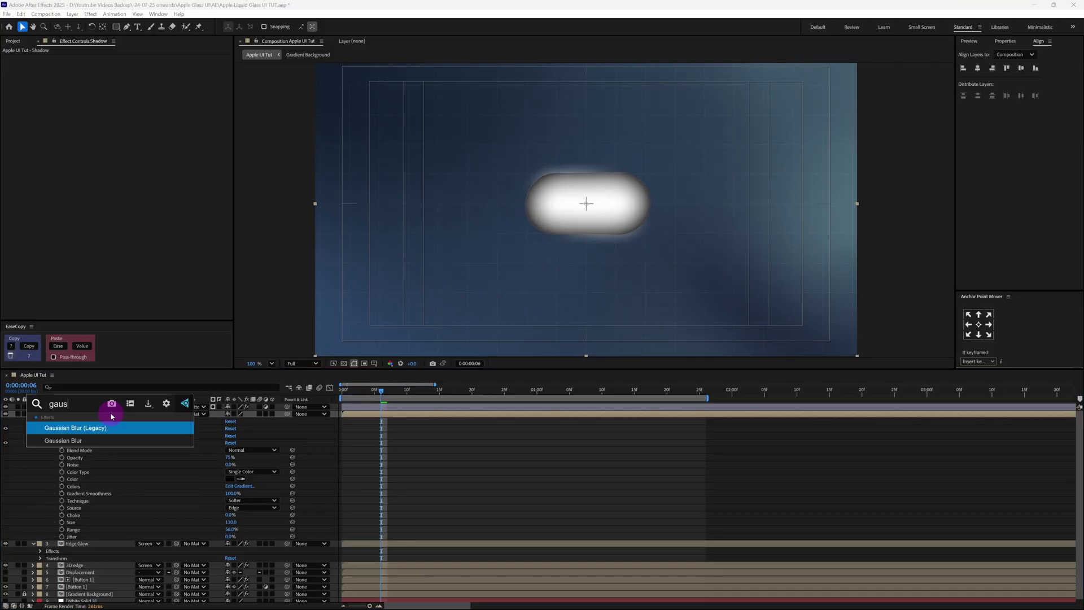
left_click(97, 427)
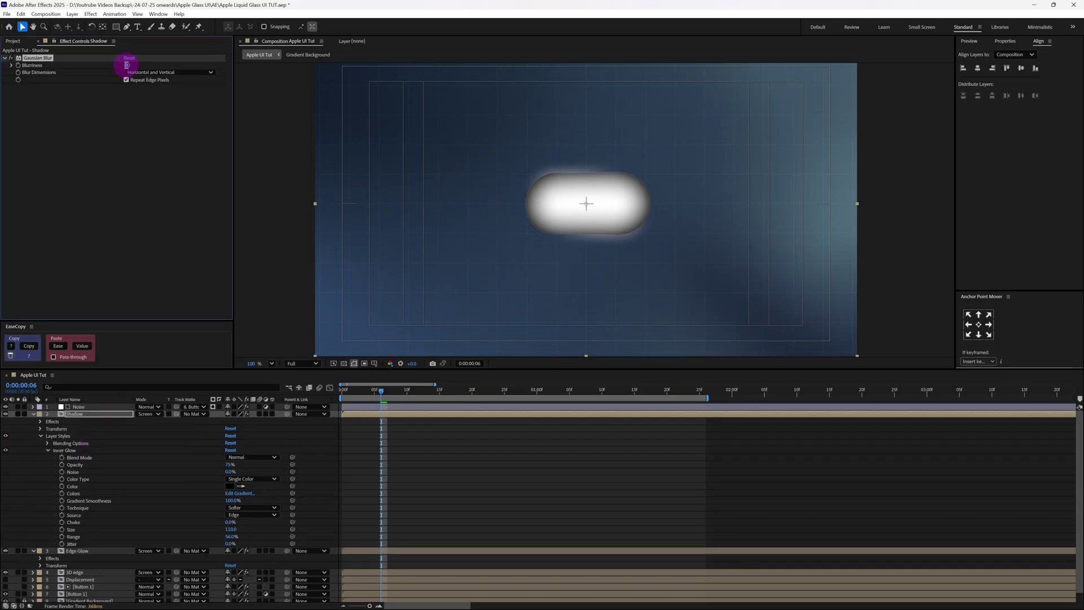
left_click_drag(126, 65, 143, 70)
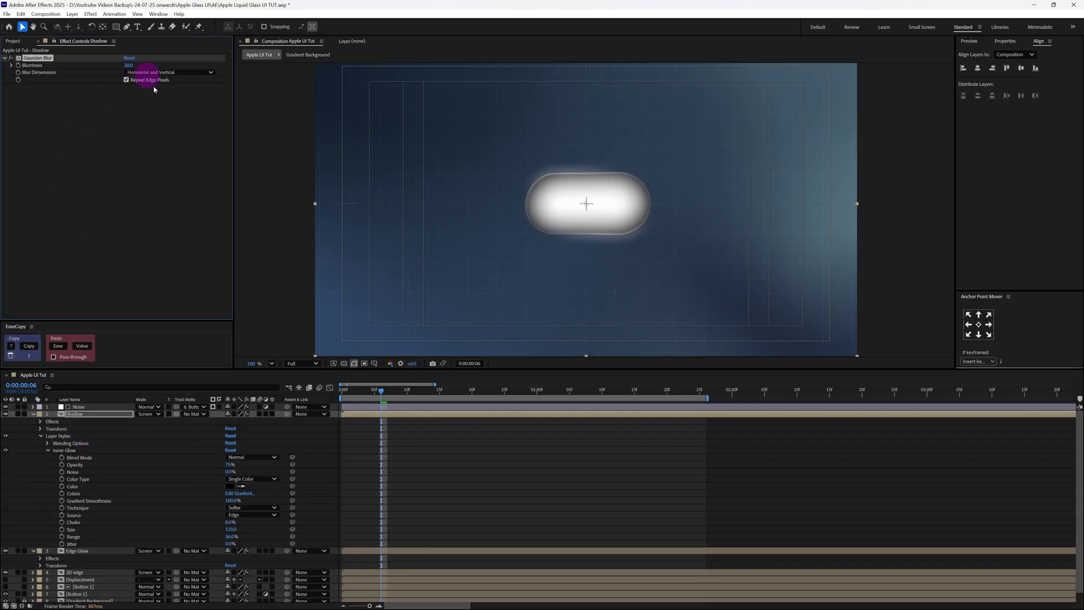
Move the Shadow layer below the Button 1 glass layer, just above Gradient Background, and set its blending mode to Multiply
left_click(33, 415)
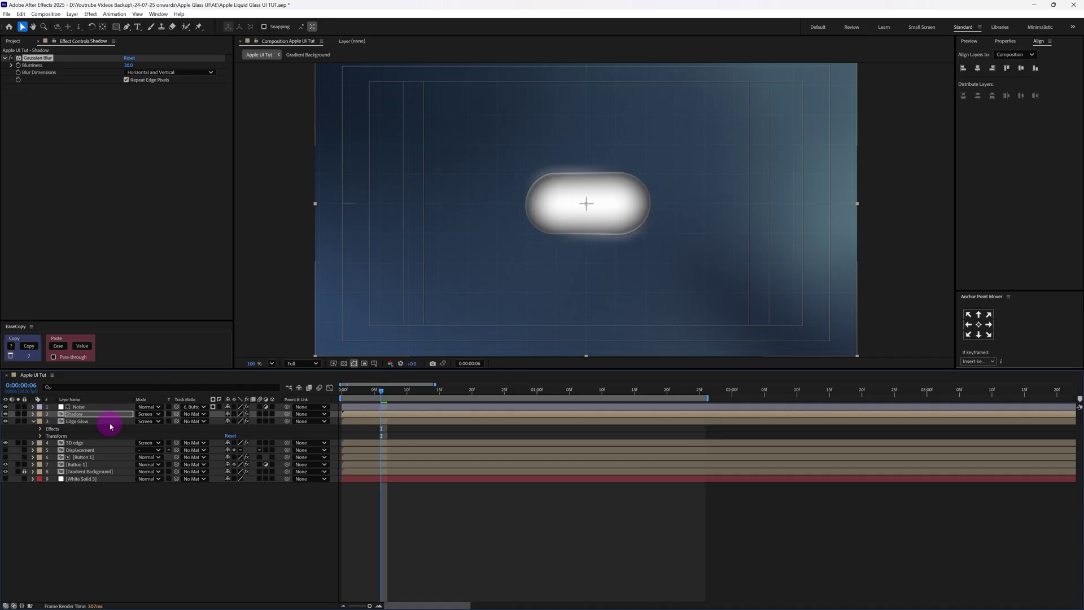
left_click_drag(110, 417, 120, 471)
left_click(148, 464)
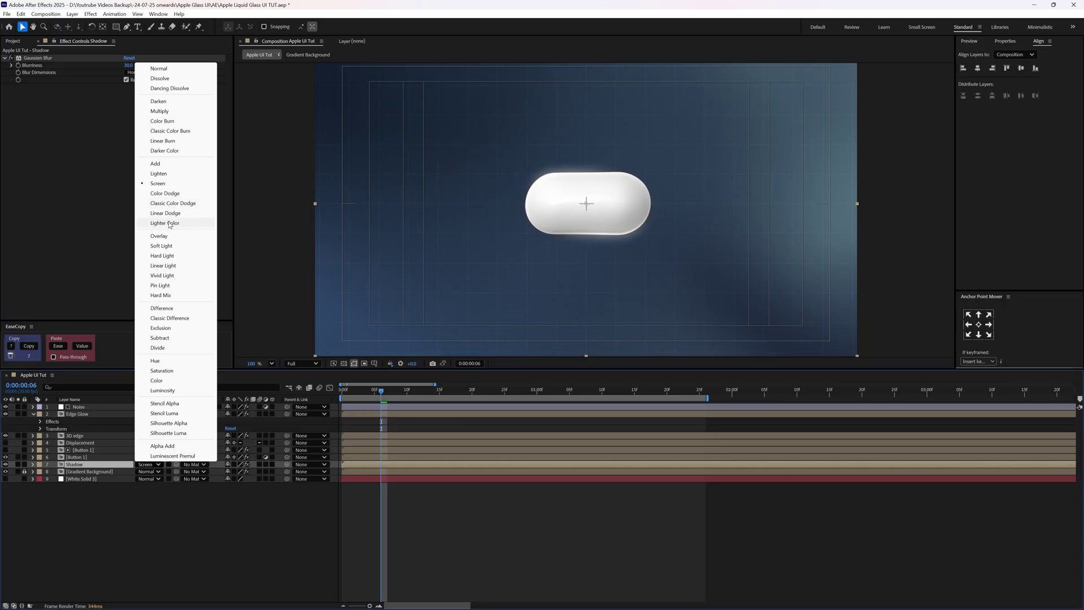
left_click(168, 111)
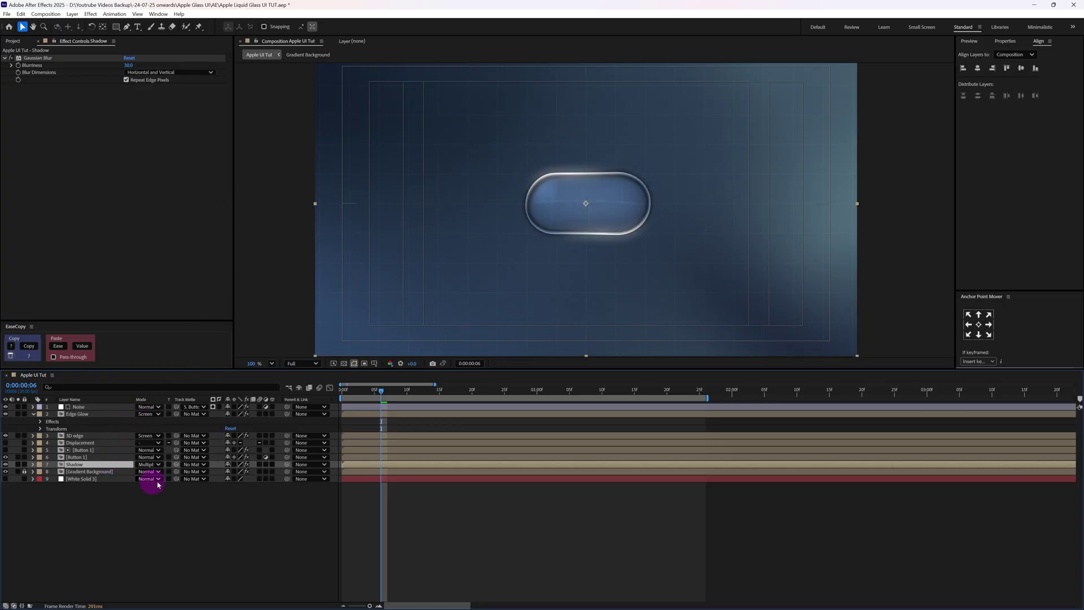
Set the Shadow layer's opacity to 40% and offset it slightly down and to the right of the pill
key("t")
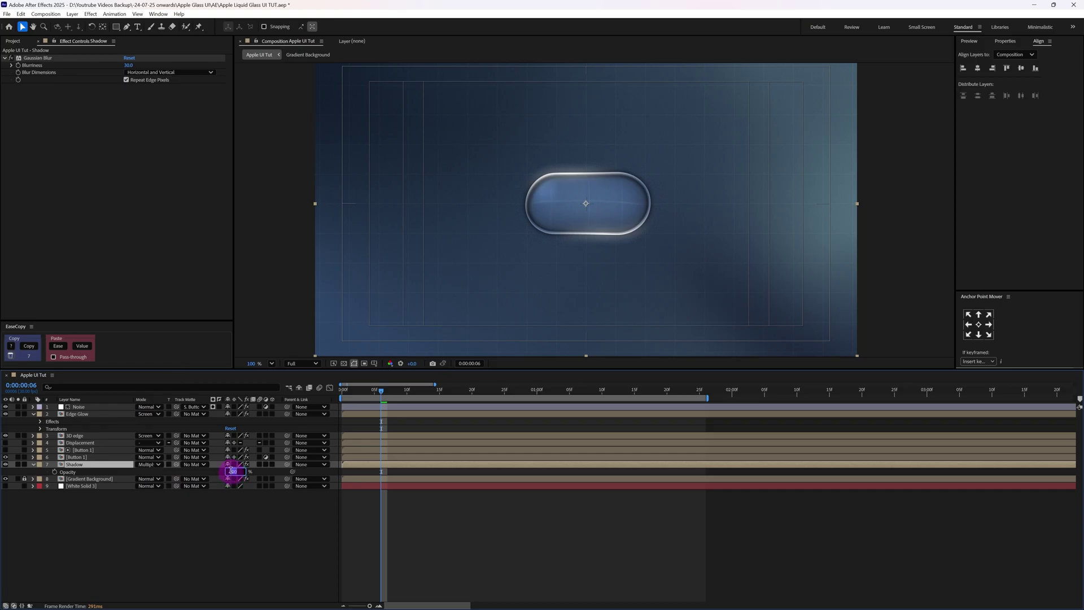
type("40")
key("Return")
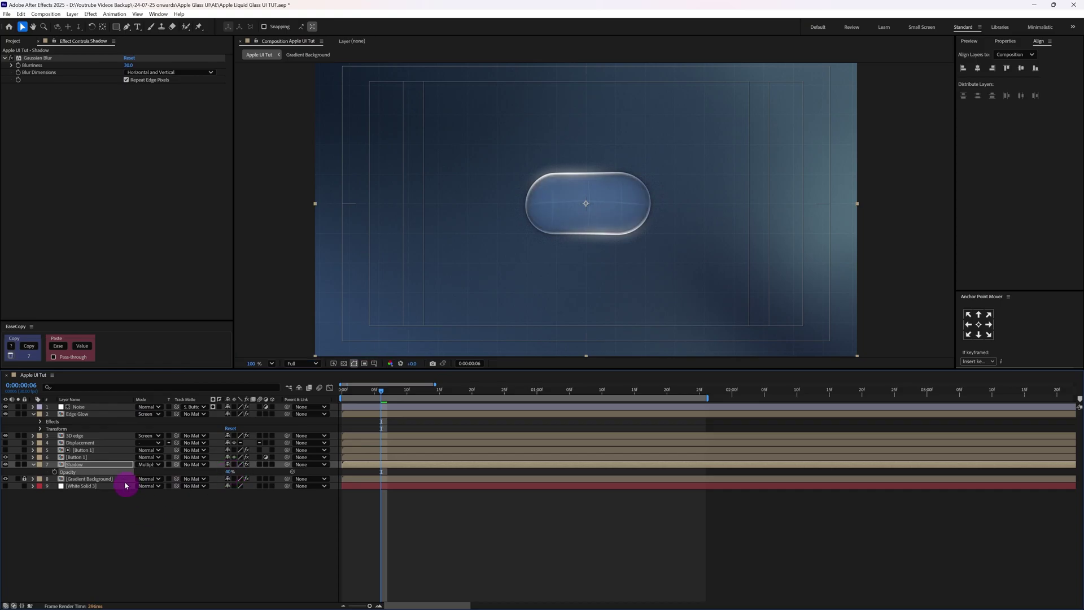
left_click_drag(588, 218, 593, 227)
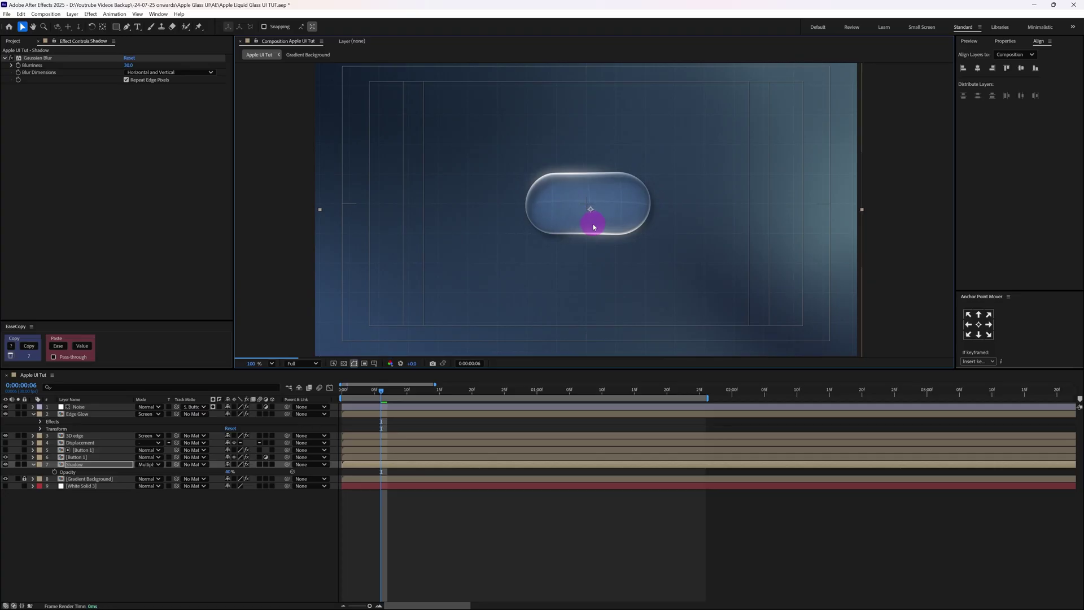
left_click(590, 550)
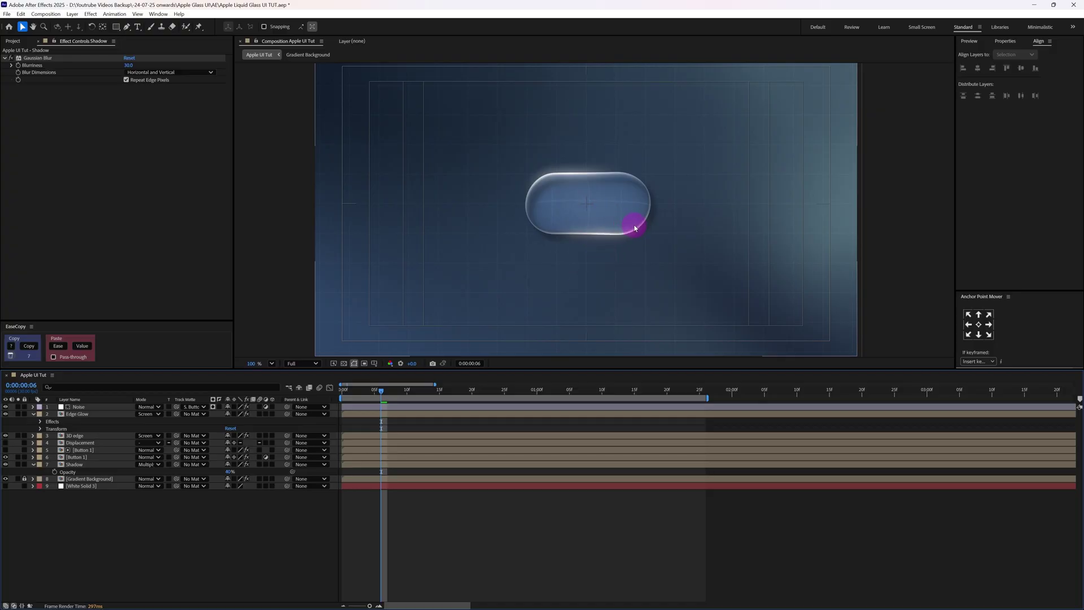
Preview the pill animation from the first frame and play the _Main Apple UI composition, stopping at 0:00:01:06
key("Home")
key("space")
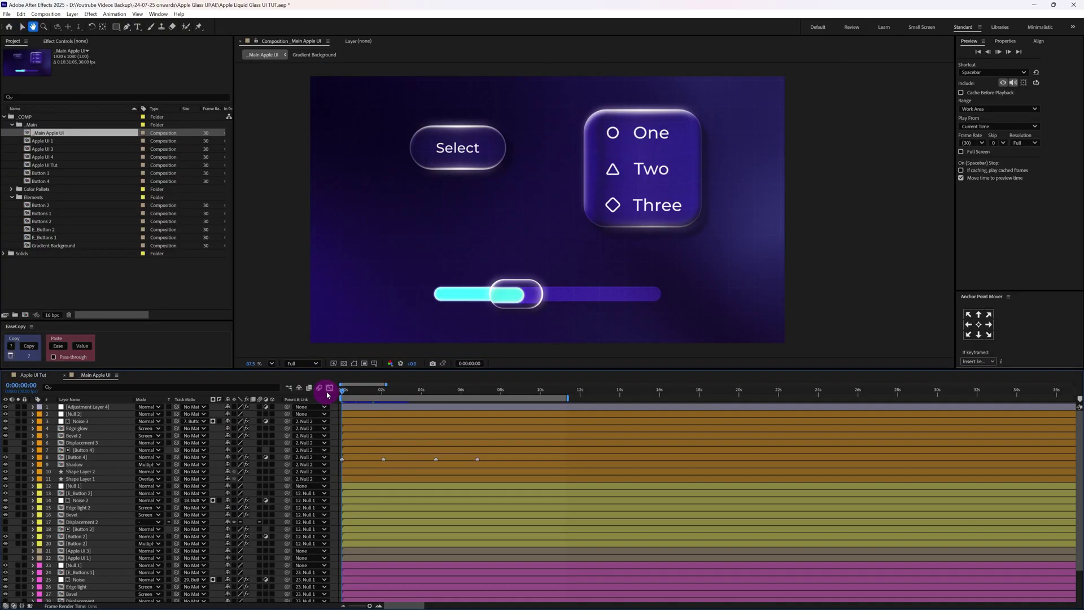
key("space")
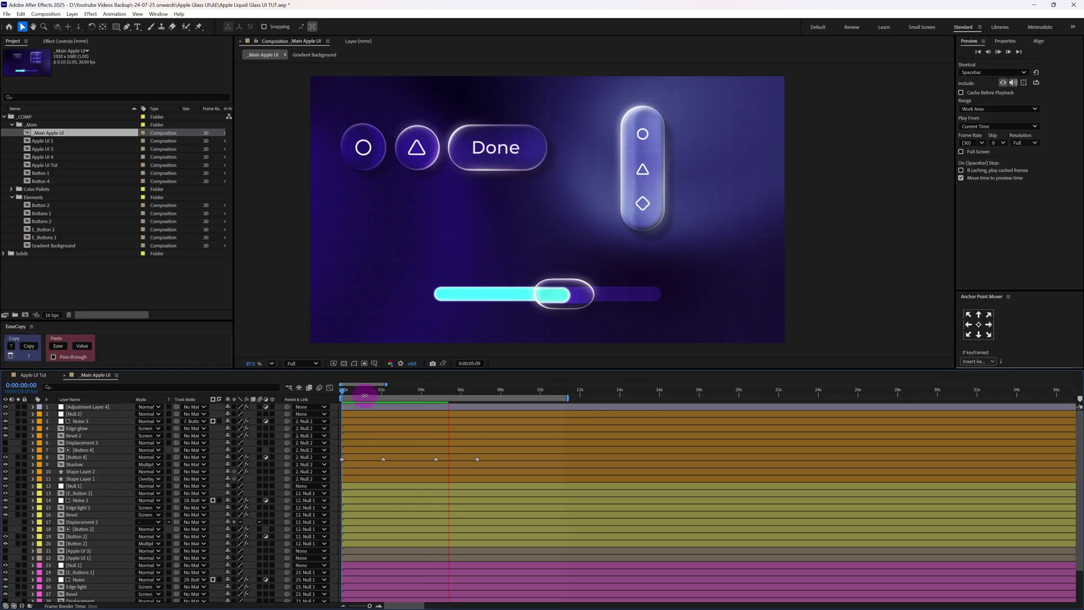
left_click(365, 395)
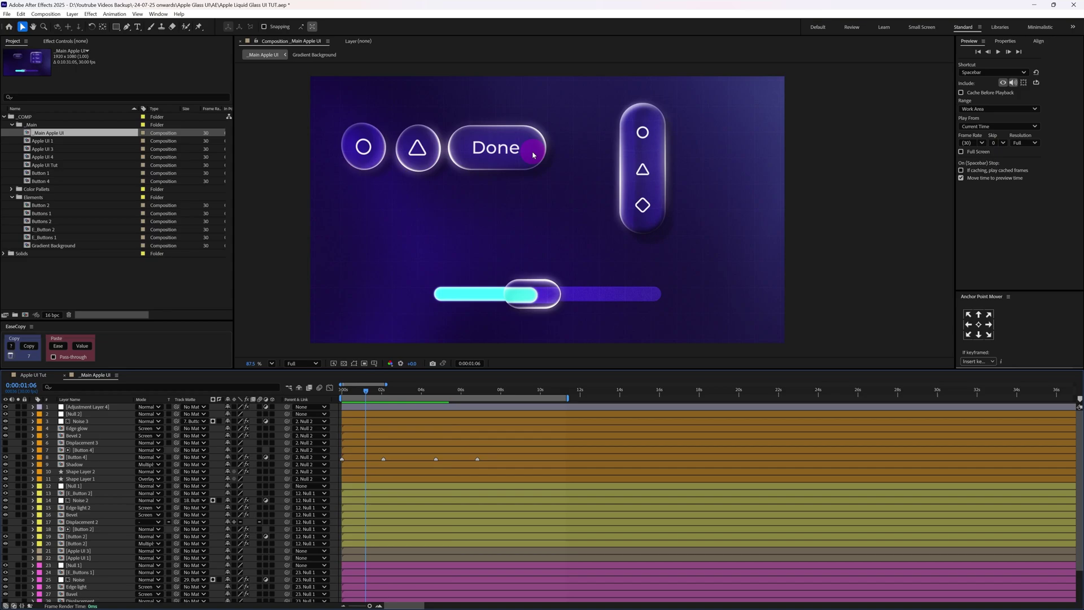